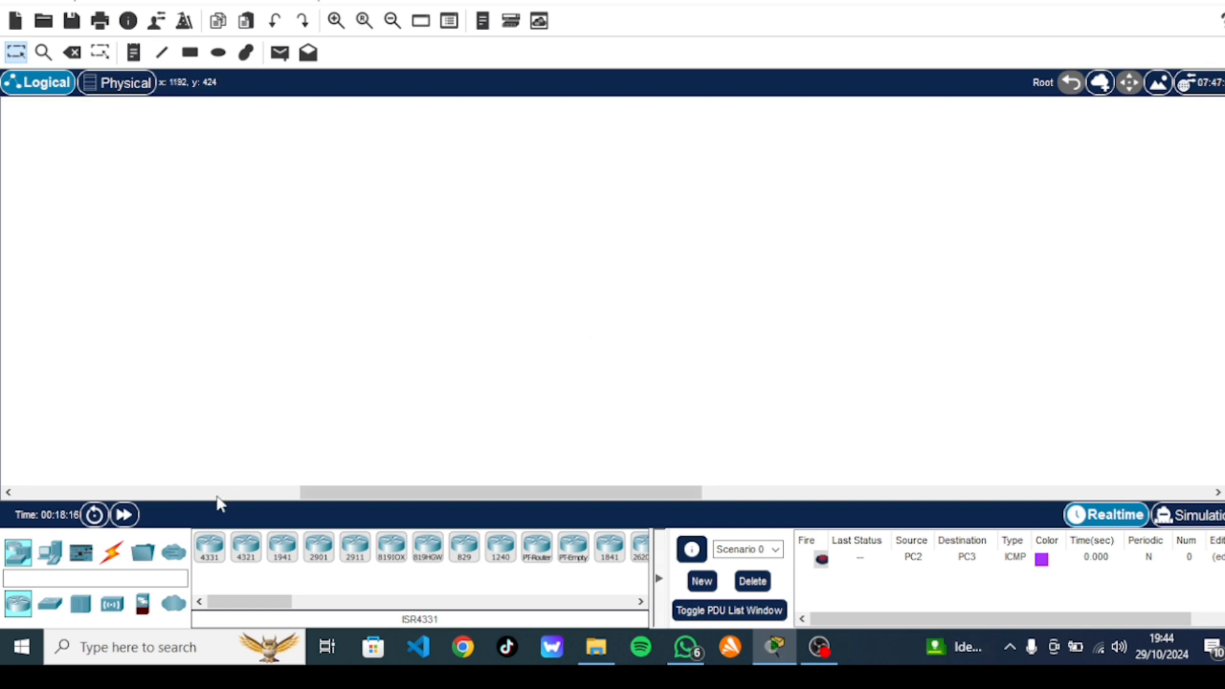
Place two 2950-24 switches side by side in the middle of the empty workspace
left_click(50, 603)
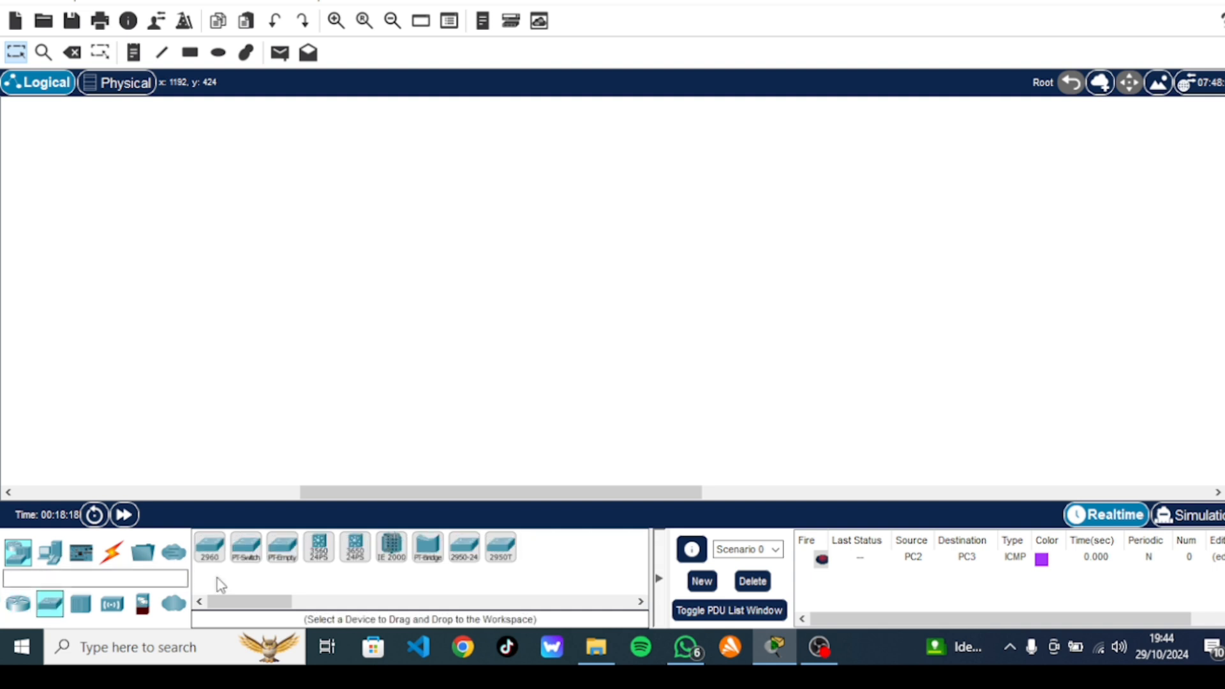
left_click(464, 547)
left_click(463, 301)
left_click(464, 547)
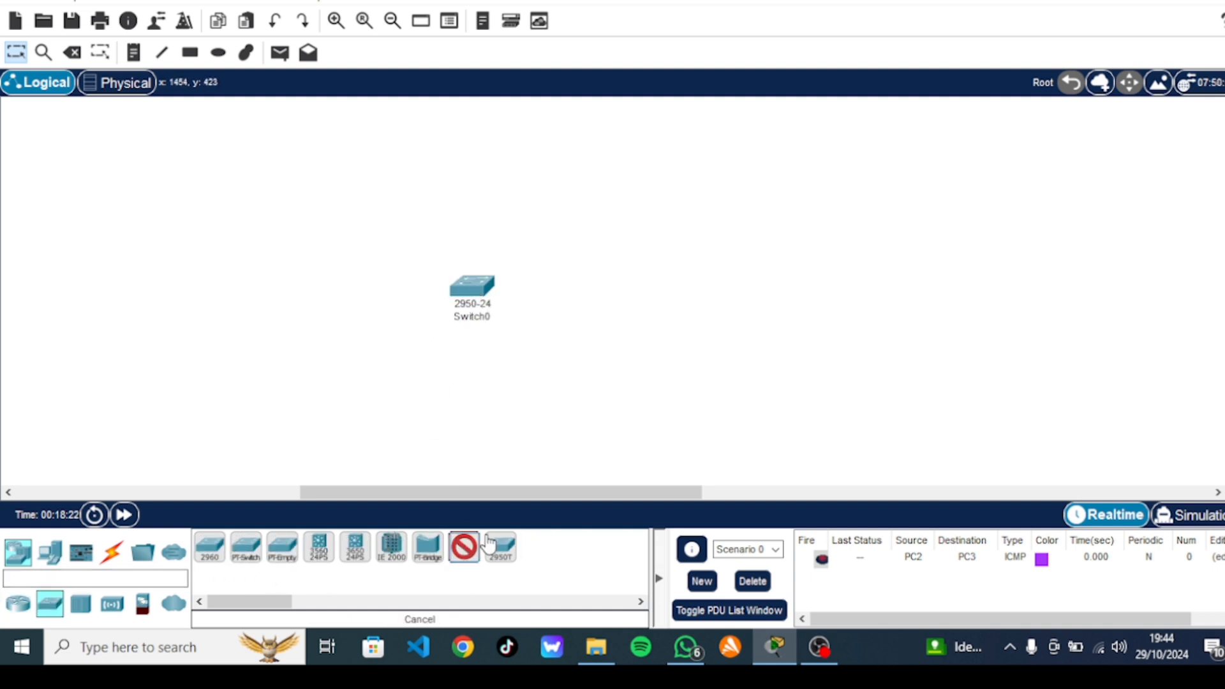
left_click(686, 280)
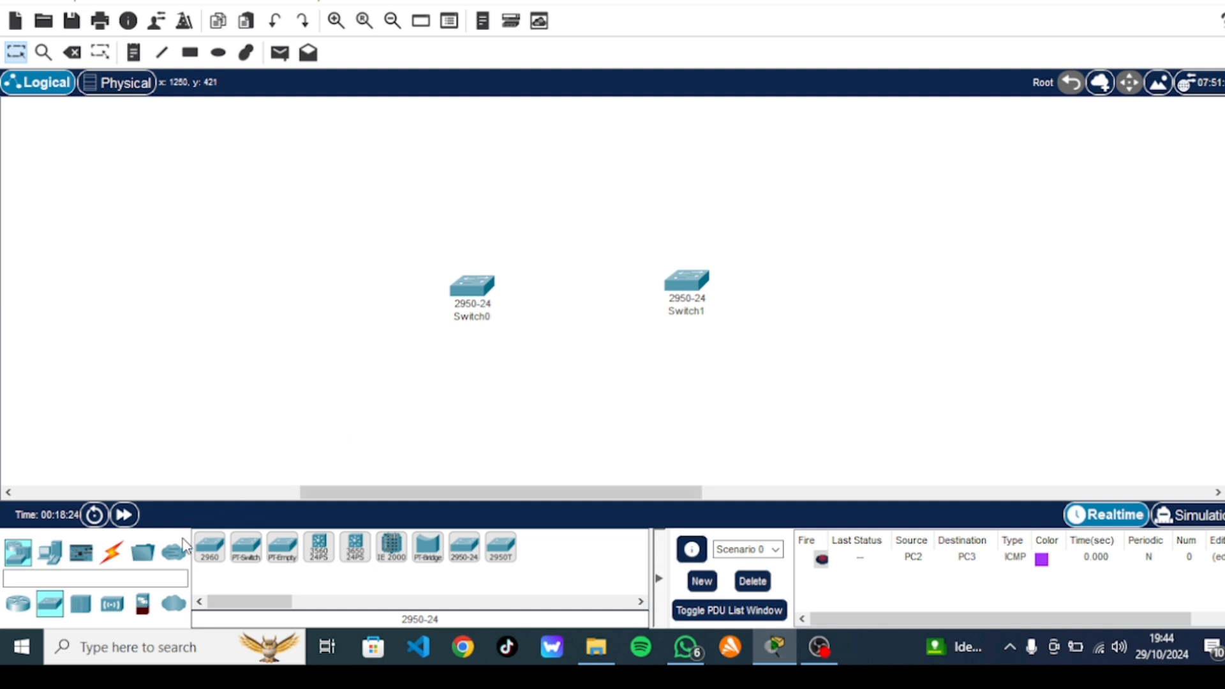
Place a 3560-24PS multilayer switch above and between the two switches, and shift Switch1 slightly down to level it with Switch0
left_click(319, 547)
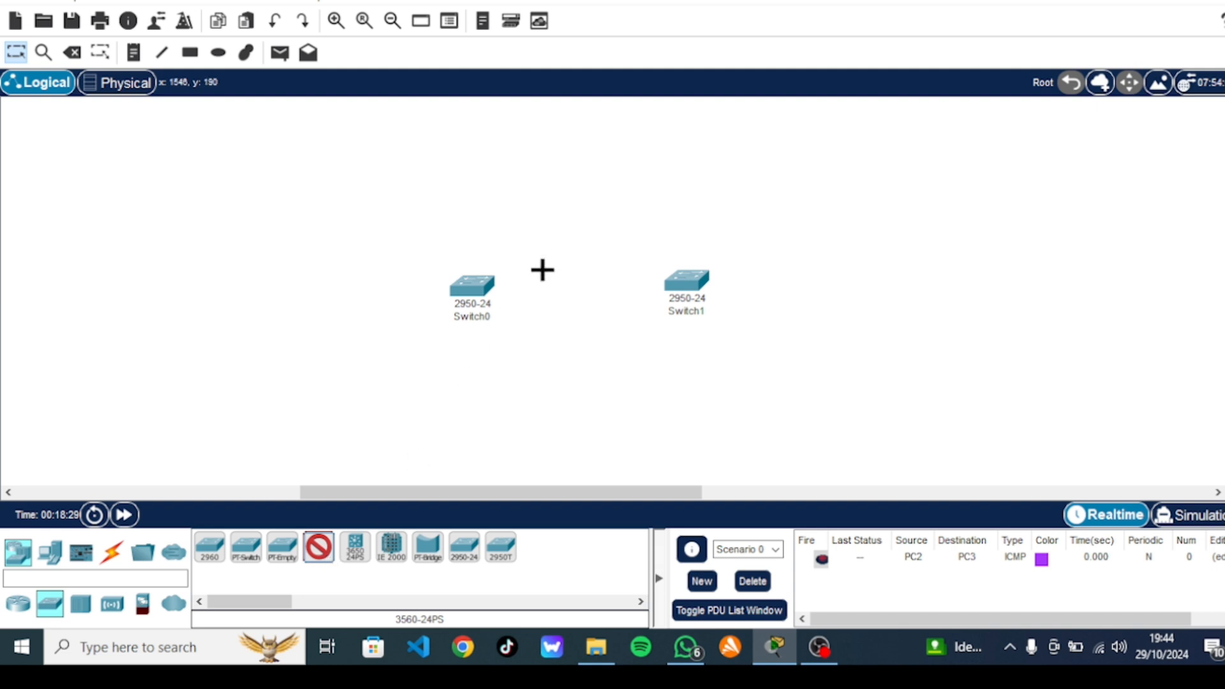
left_click(581, 172)
left_click_drag(685, 274, 692, 282)
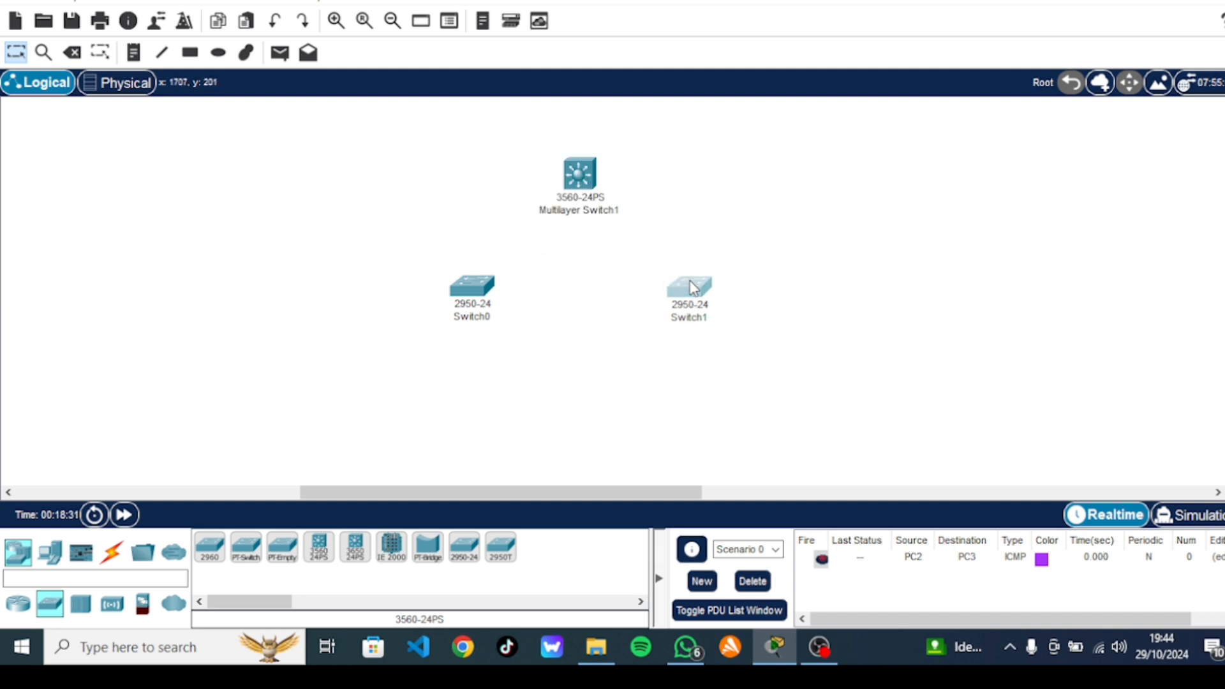
Place four PCs in a row below the switches, two under Switch0 and two under Switch1
left_click(50, 552)
left_click(209, 545)
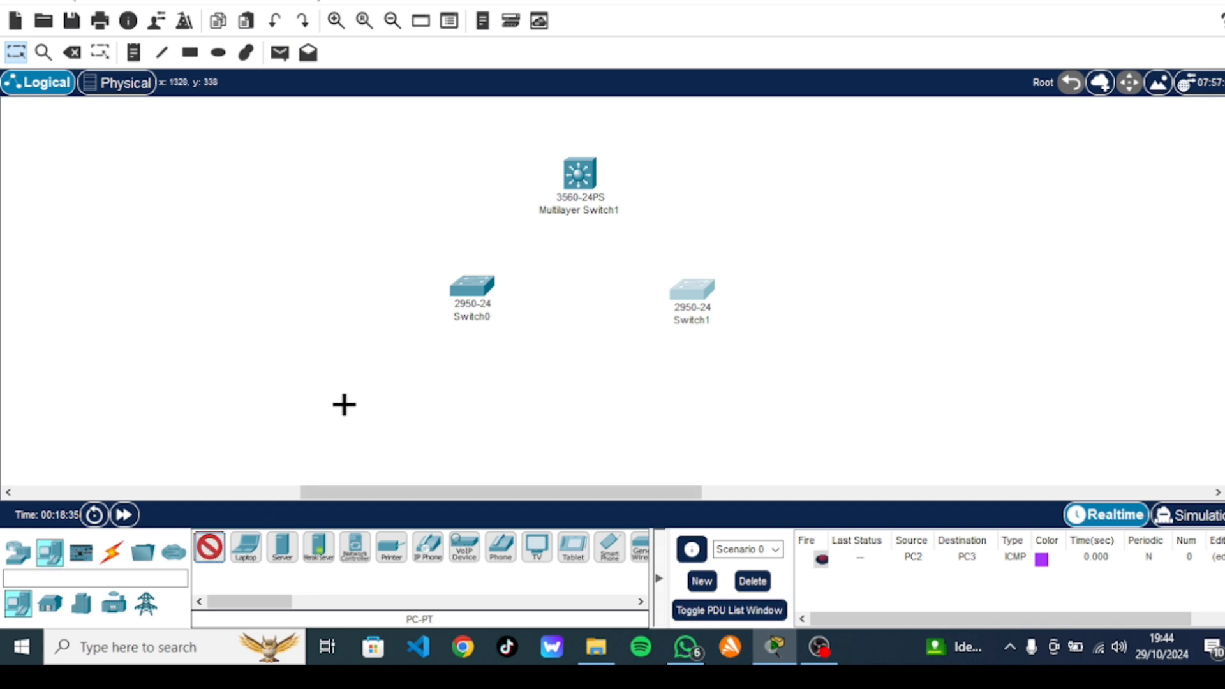
left_click(344, 405)
left_click(209, 546)
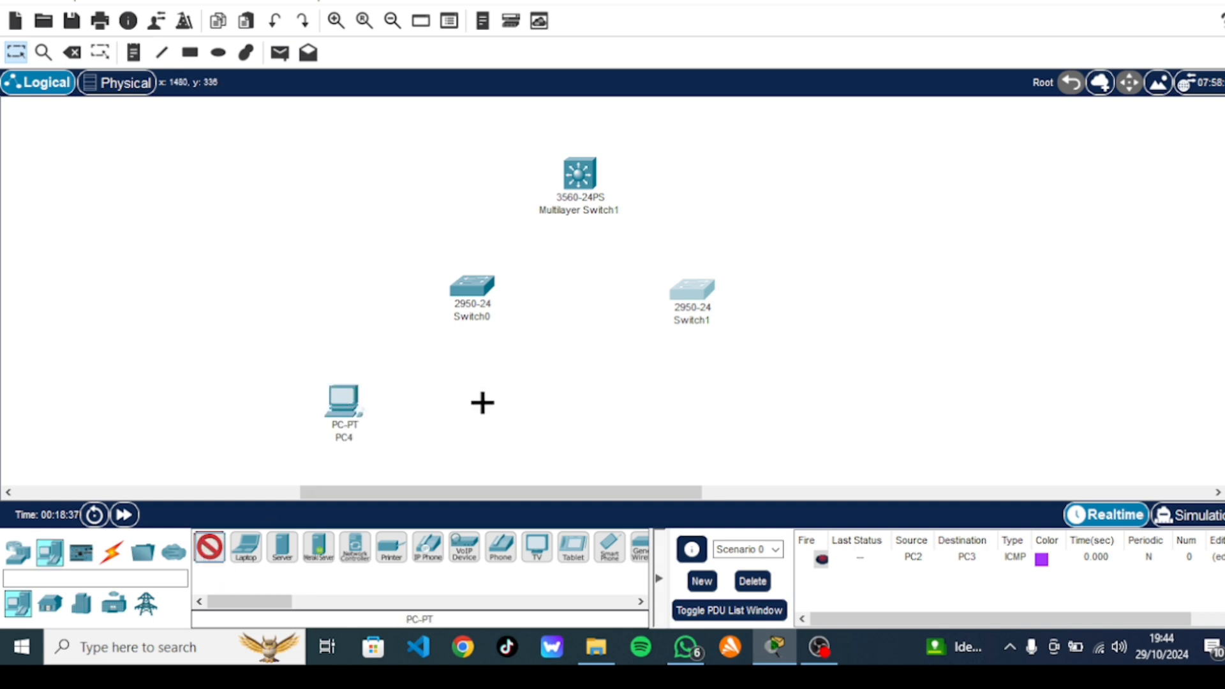
left_click(488, 409)
left_click(209, 545)
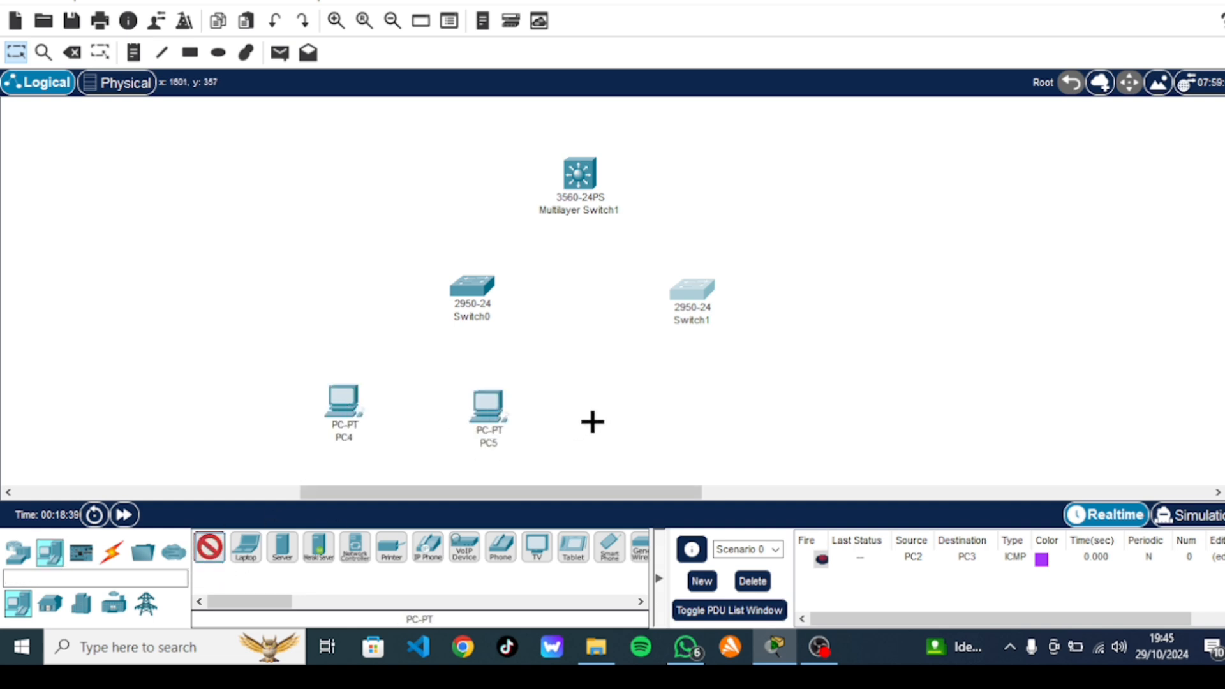
left_click(654, 406)
left_click(209, 546)
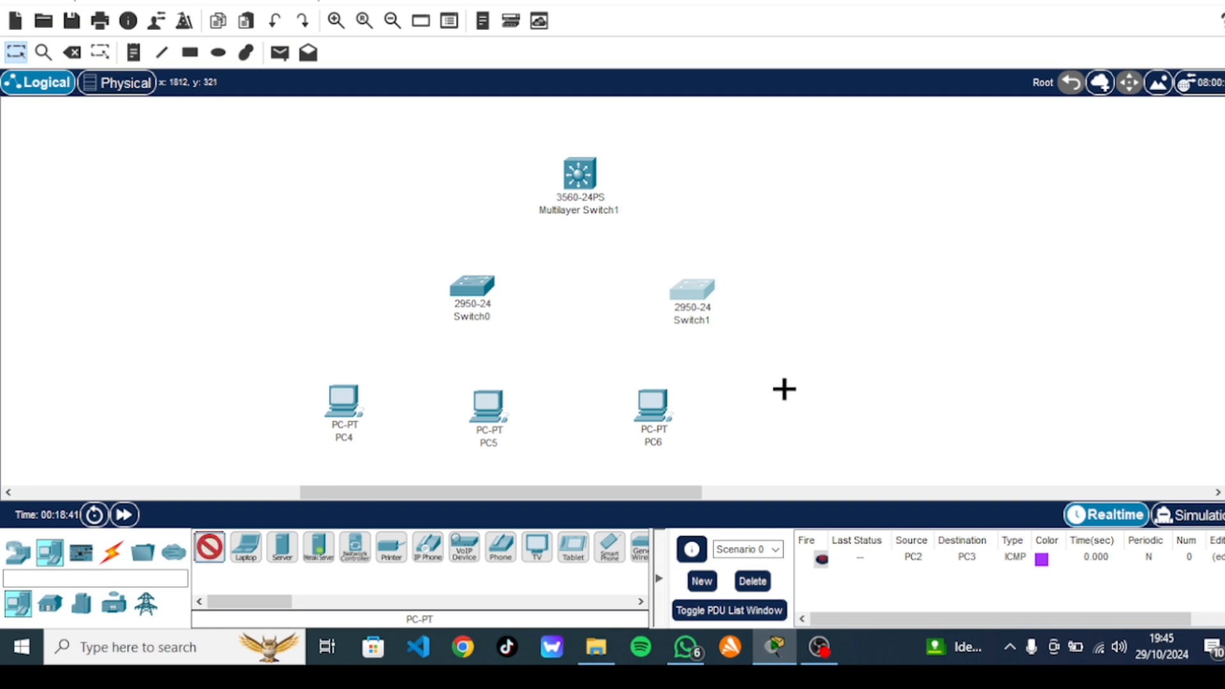
left_click(765, 400)
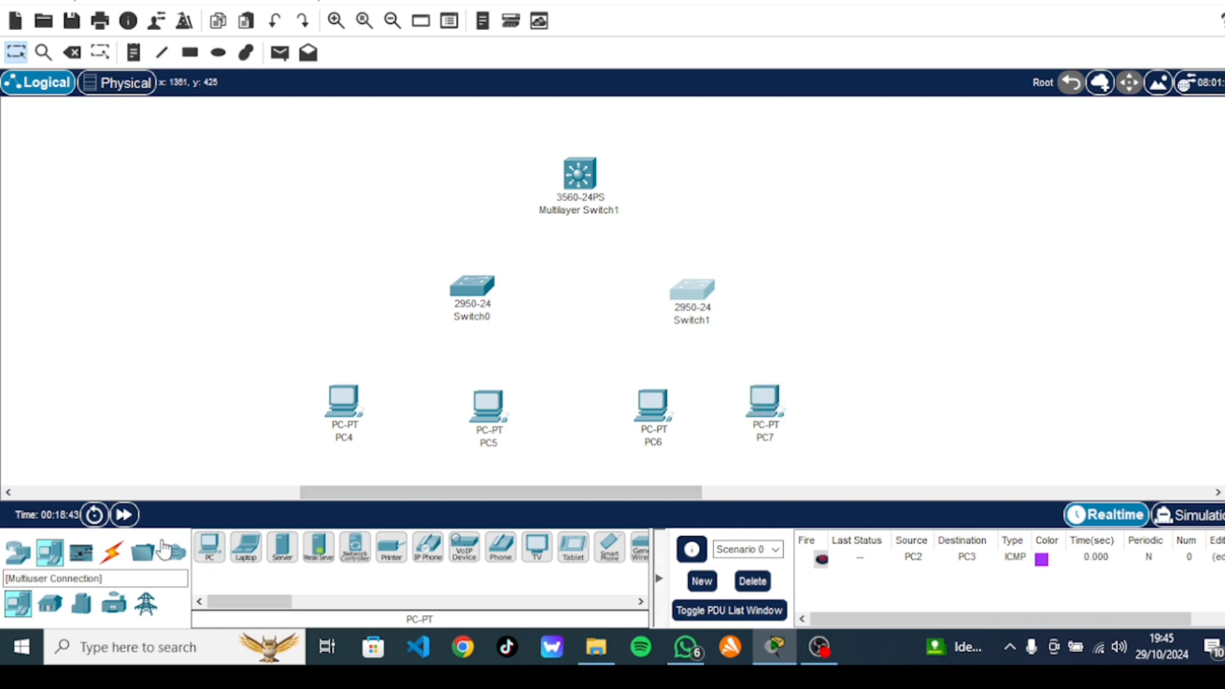
Connect PC4's FastEthernet0 port to Switch0's FastEthernet0/1 port with a copper straight-through cable
left_click(112, 551)
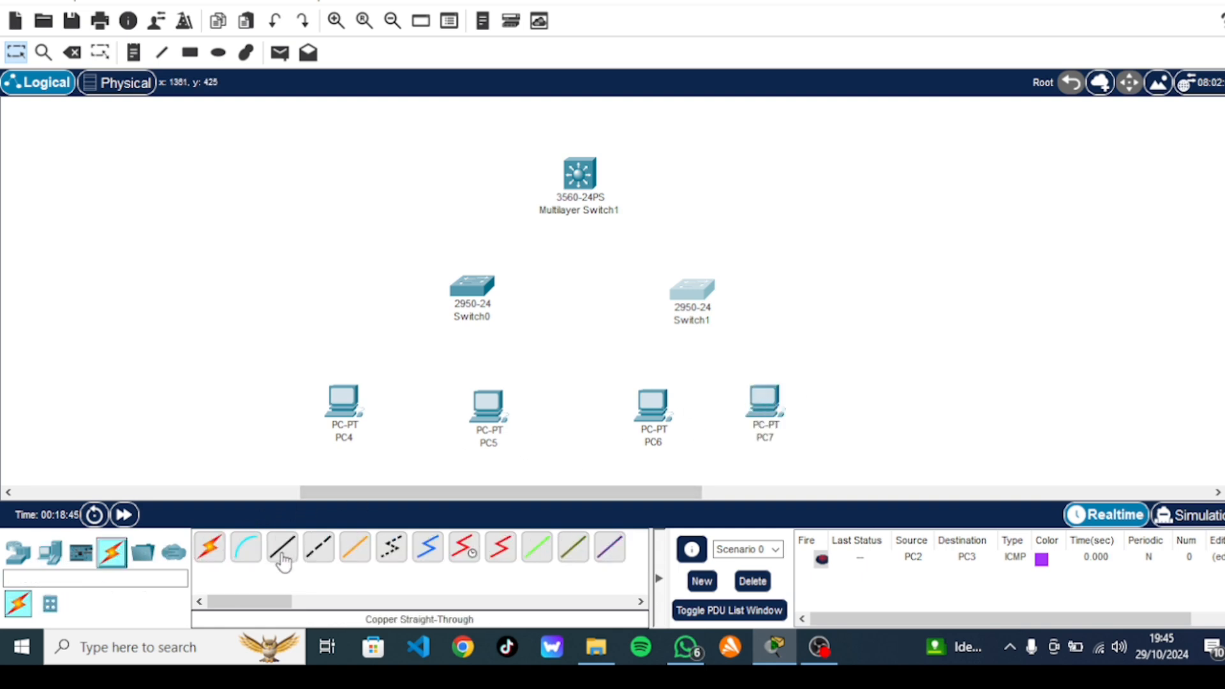
left_click(283, 548)
left_click(340, 400)
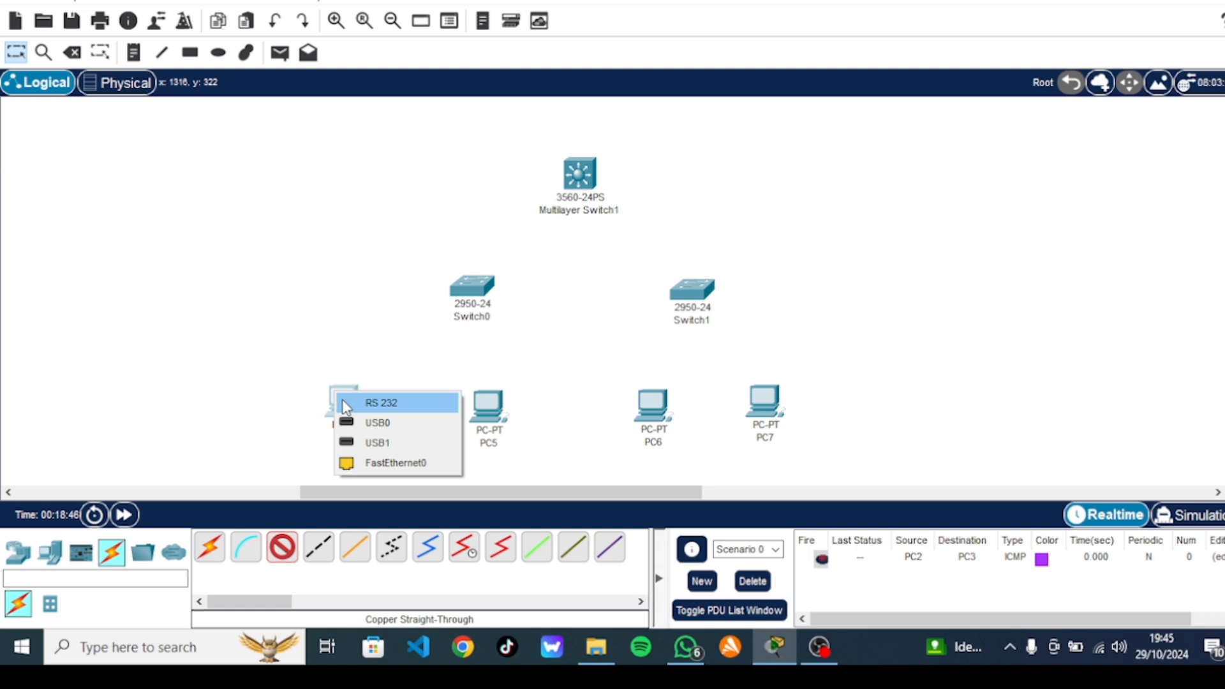
left_click(408, 467)
left_click(461, 286)
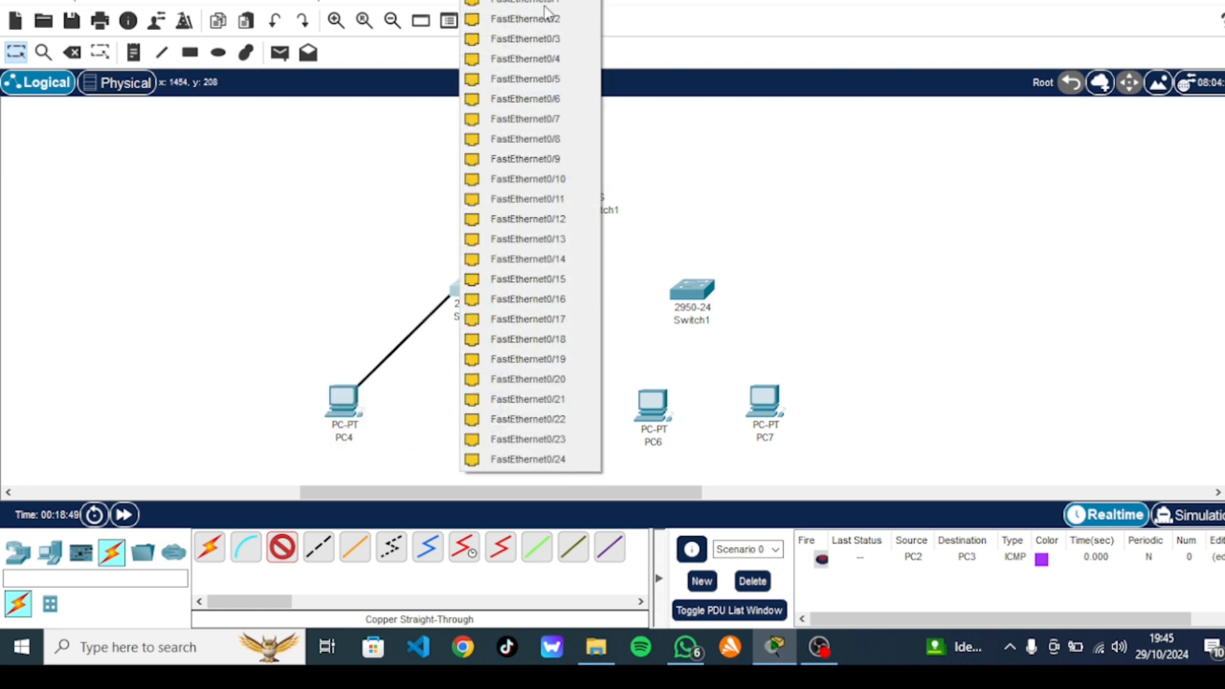
left_click(544, 5)
Connect PC5 to Switch0, and PC6 and PC7 to Switch1, using the automatic connection type
left_click(208, 552)
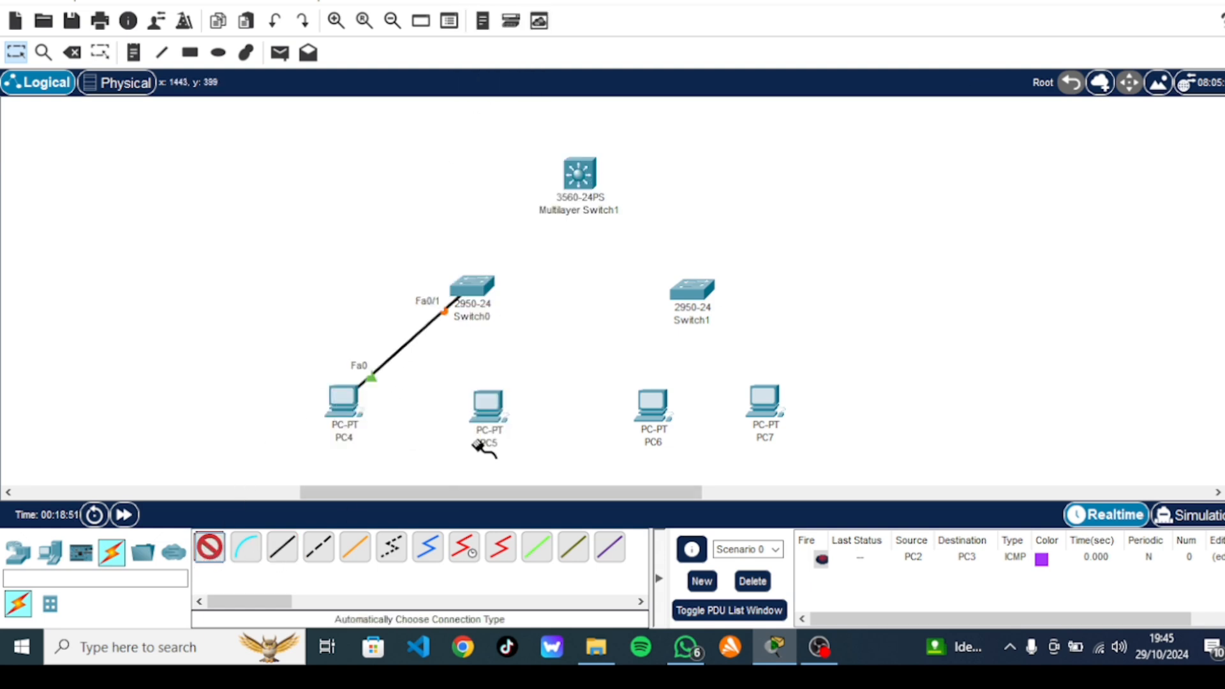
left_click(491, 408)
left_click(473, 285)
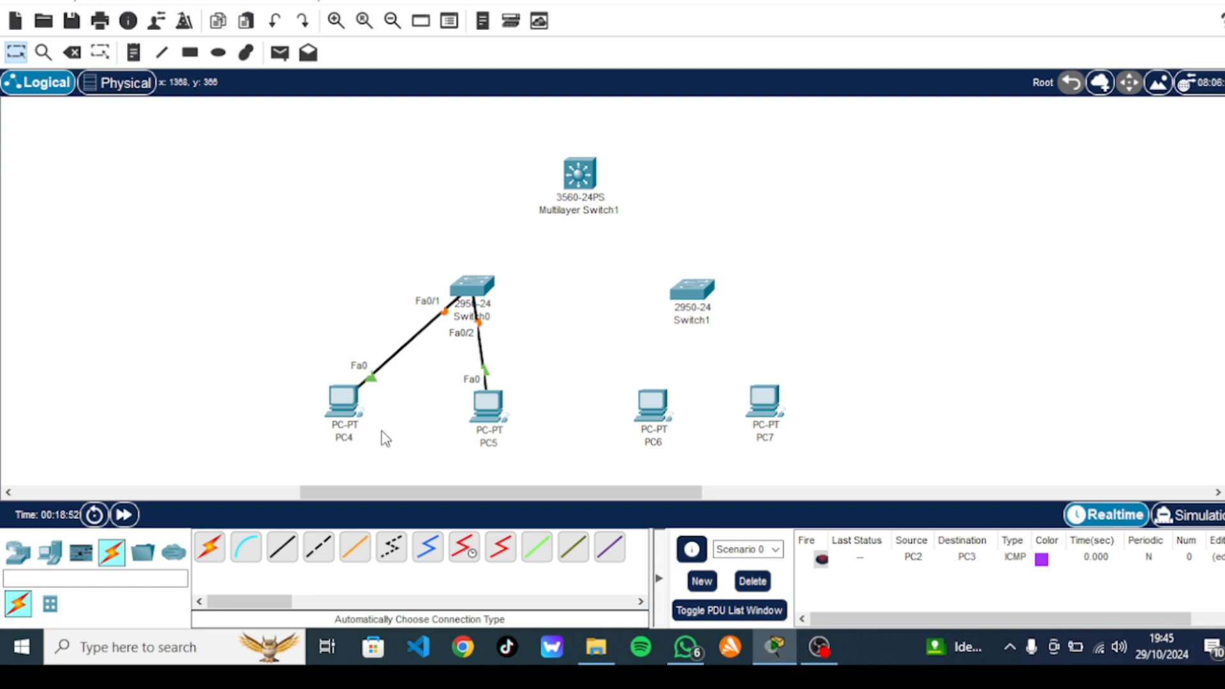
left_click(224, 554)
left_click(651, 415)
left_click(691, 292)
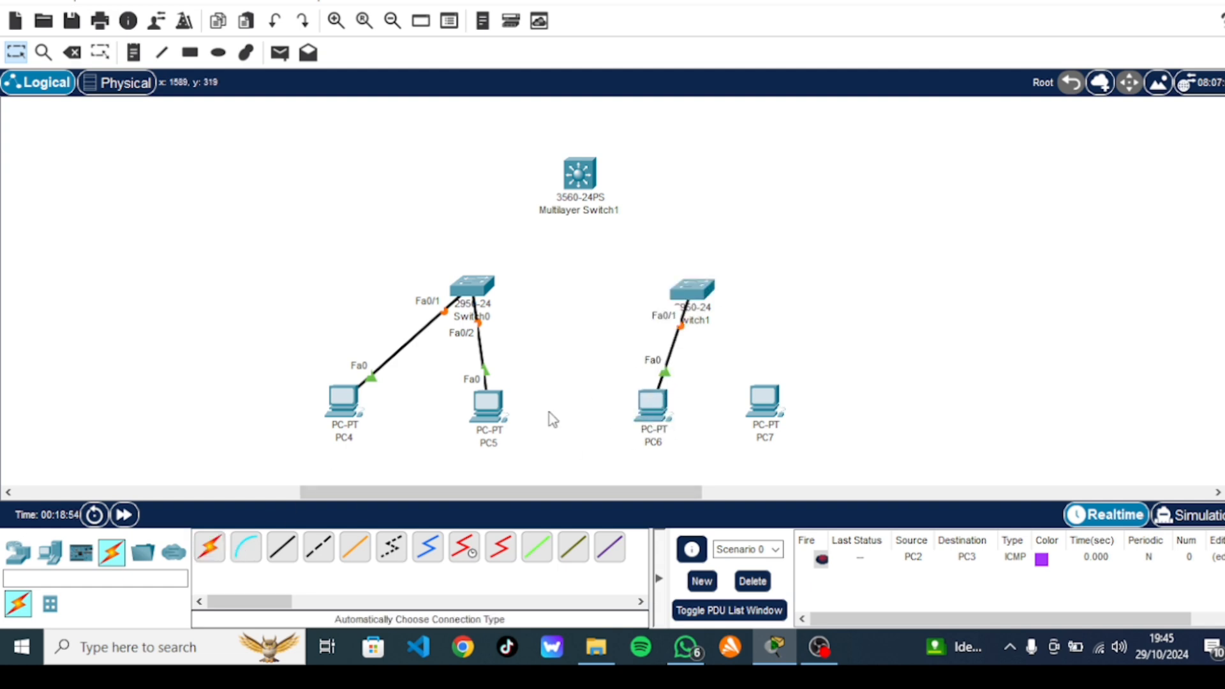
left_click(209, 547)
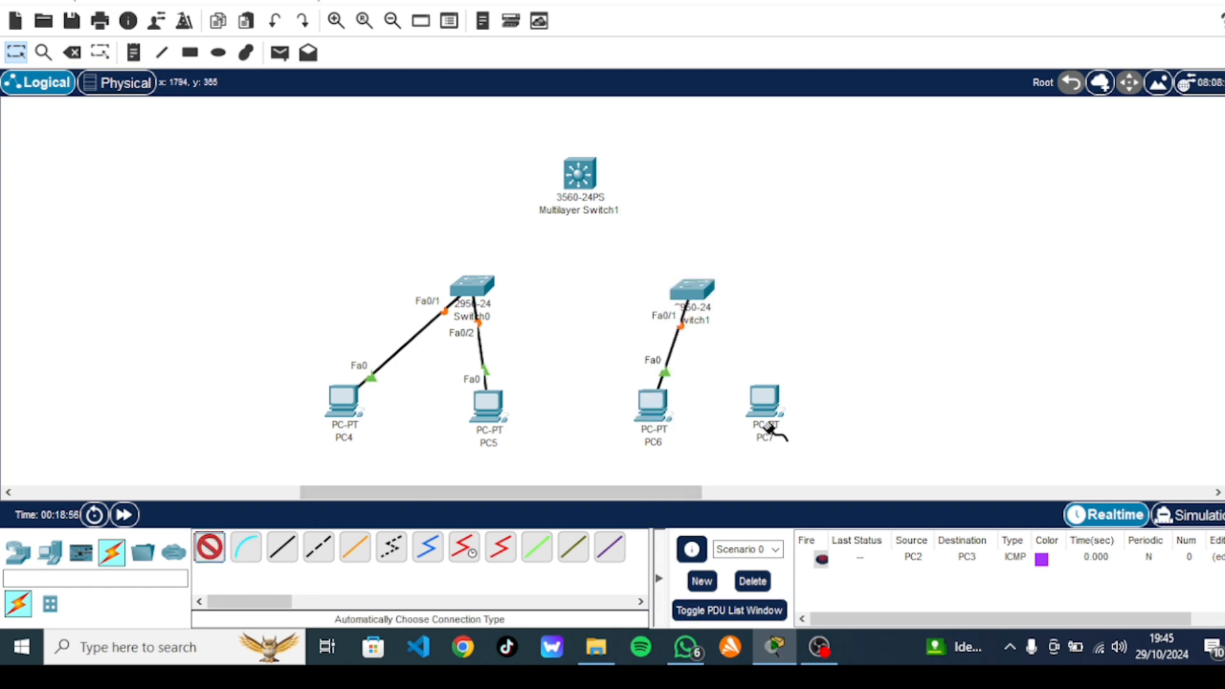
left_click(764, 399)
left_click(692, 291)
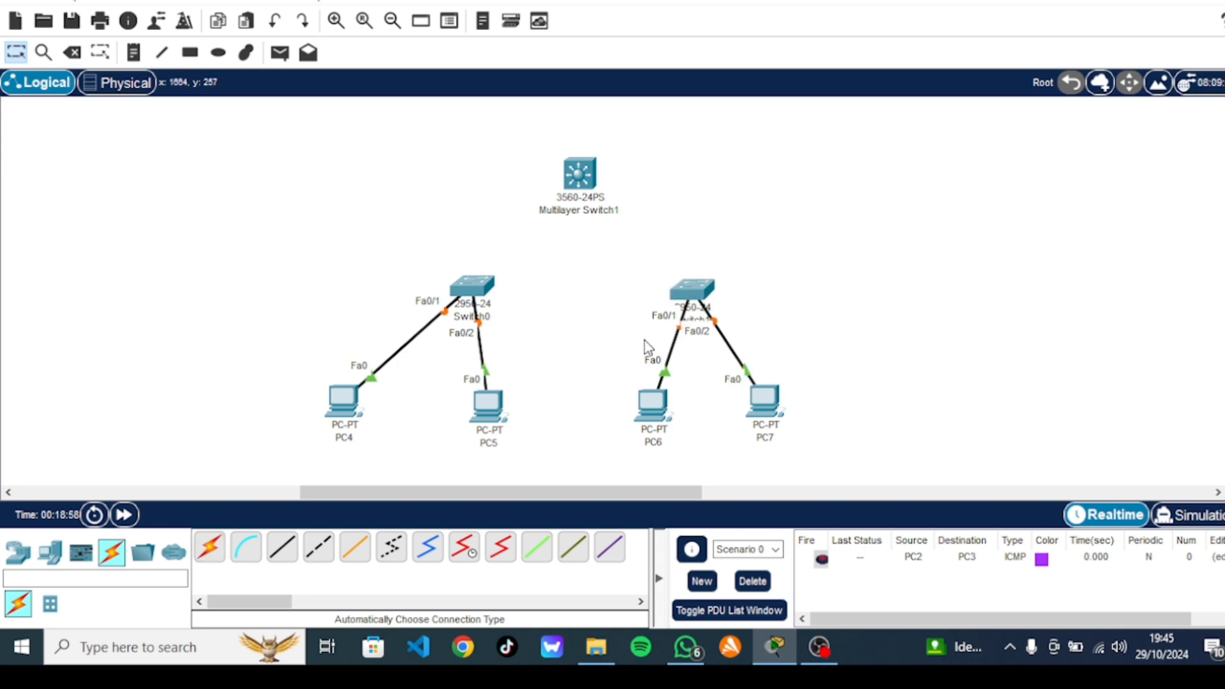
Link Switch0, Switch1 and the multilayer switch in a triangle with one automatically chosen cable between each pair
left_click(210, 550)
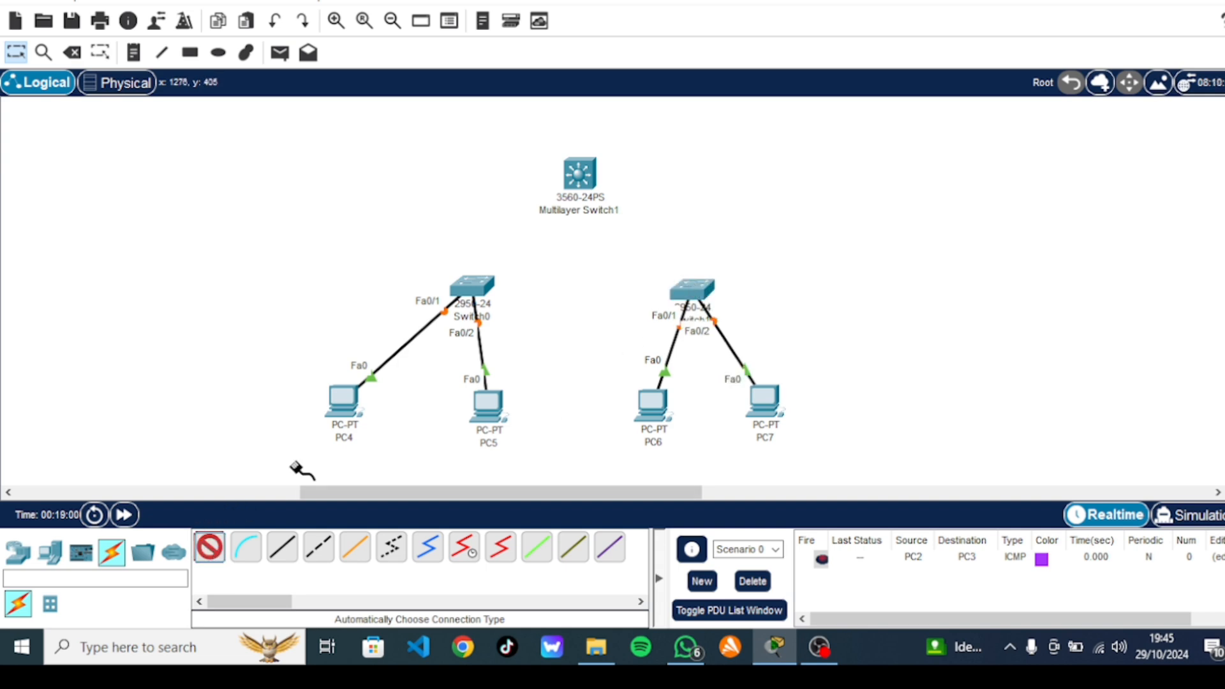
left_click(473, 287)
left_click(694, 291)
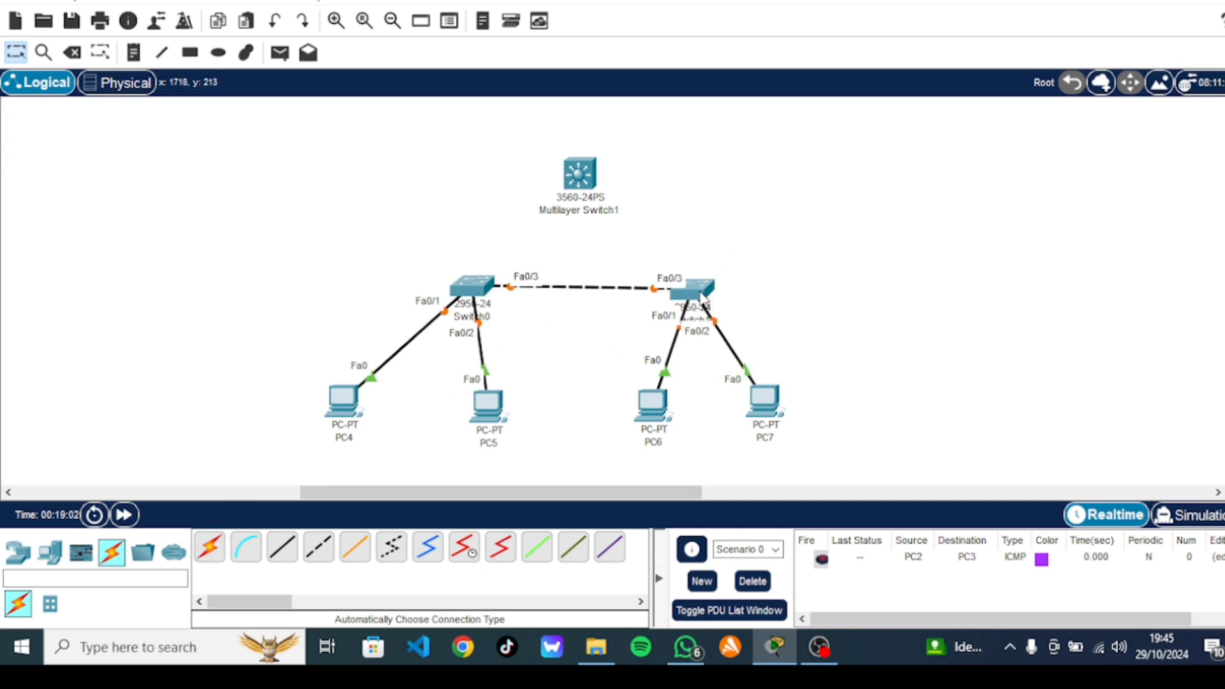
left_click(211, 547)
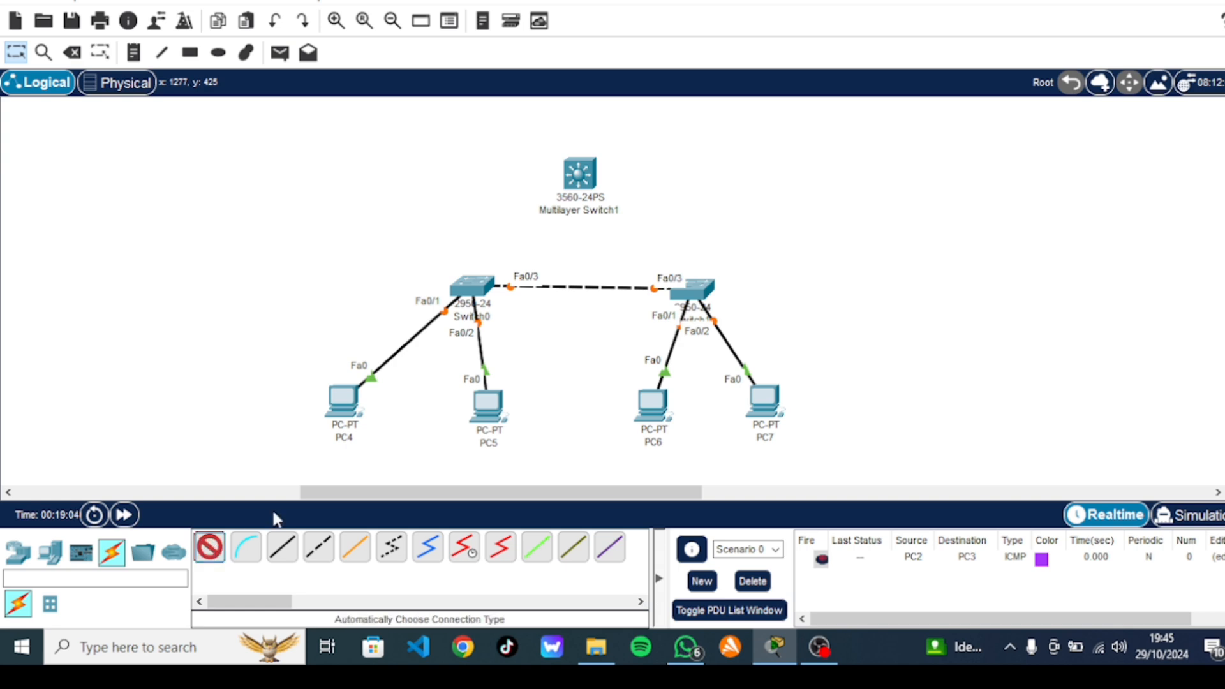
left_click(697, 288)
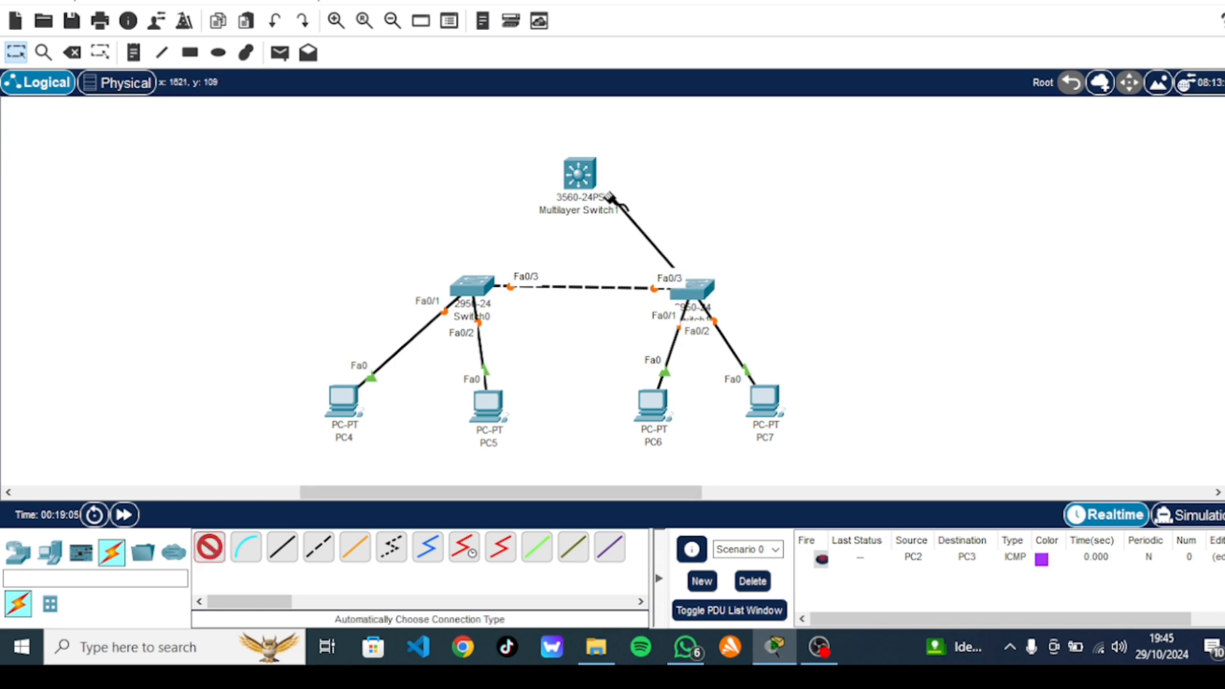
left_click(577, 180)
left_click(210, 548)
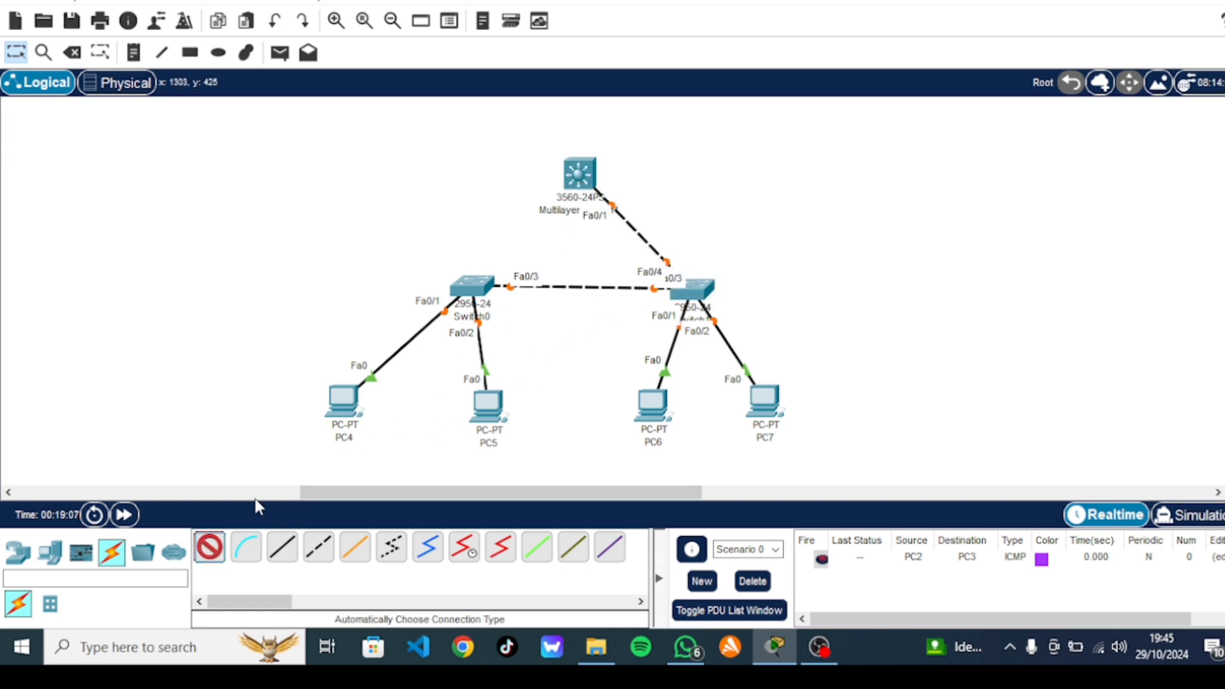
left_click(472, 286)
left_click(578, 174)
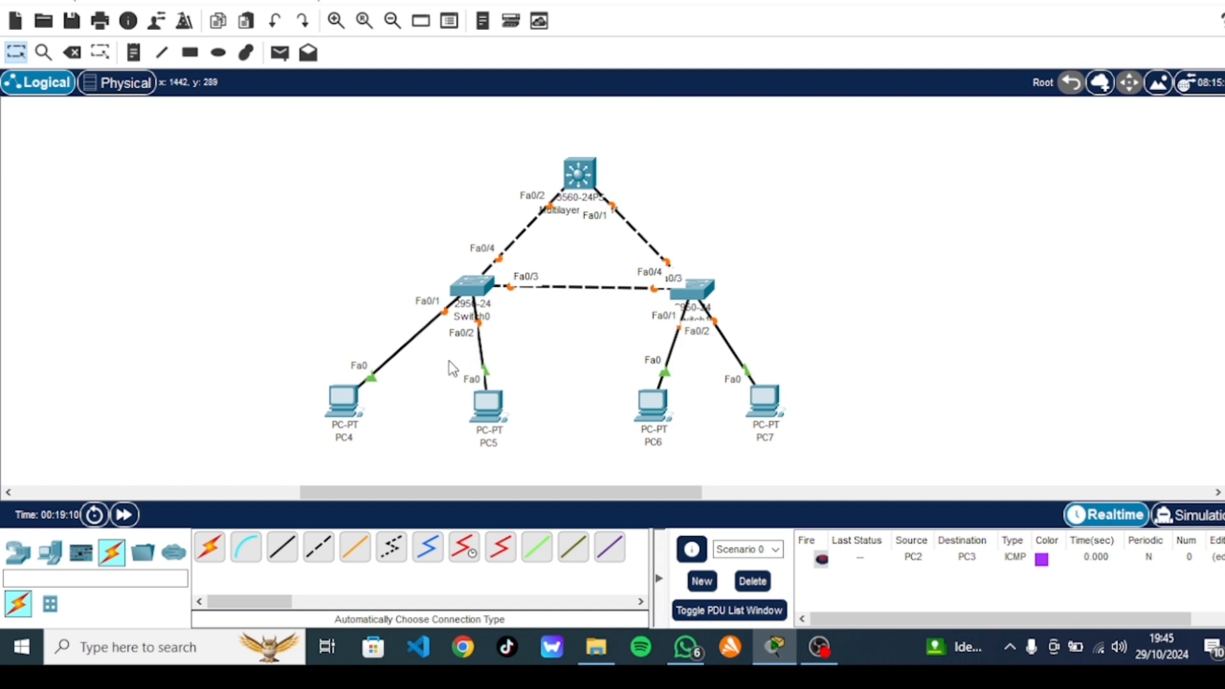
Add a second automatically chosen cable between each pair of the three switches and fast-forward the network time
left_click(211, 547)
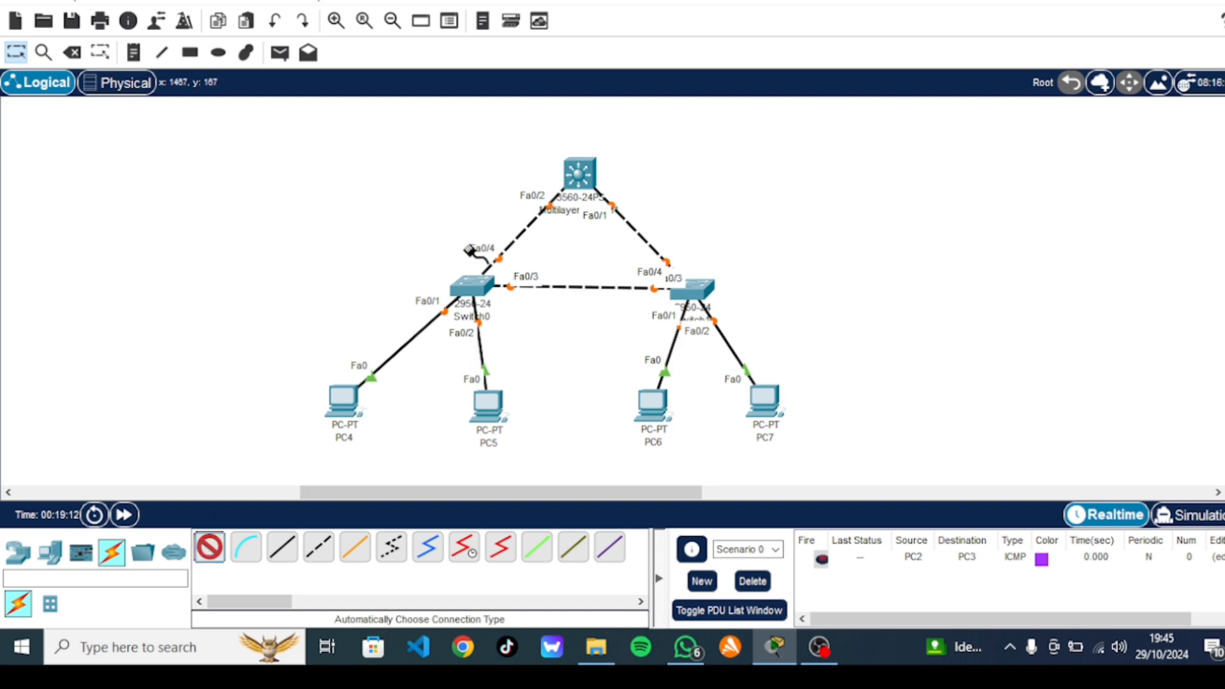
left_click(484, 294)
left_click(578, 181)
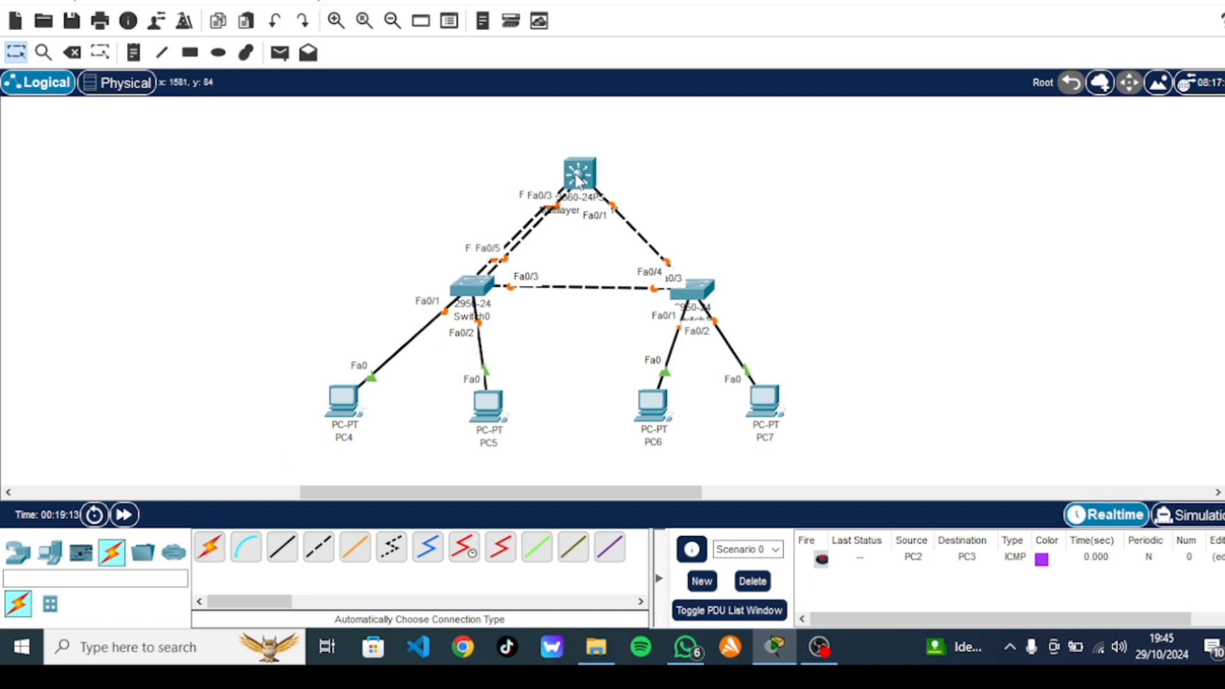
left_click(210, 547)
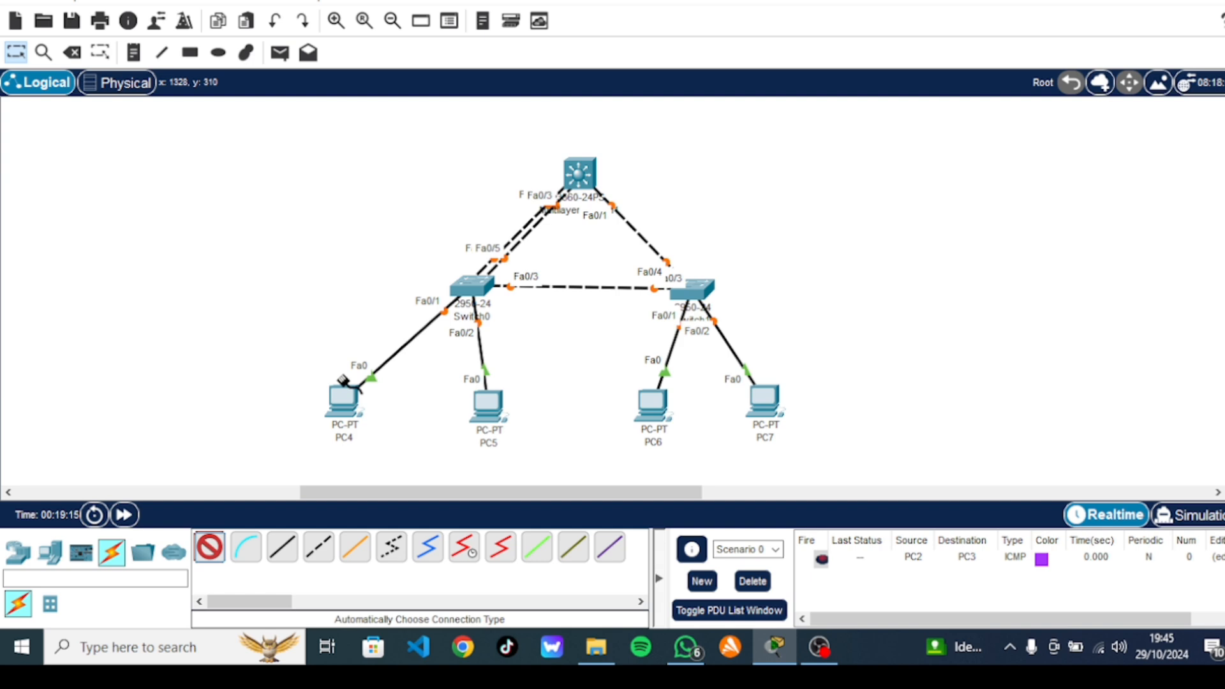
left_click(470, 292)
left_click(692, 290)
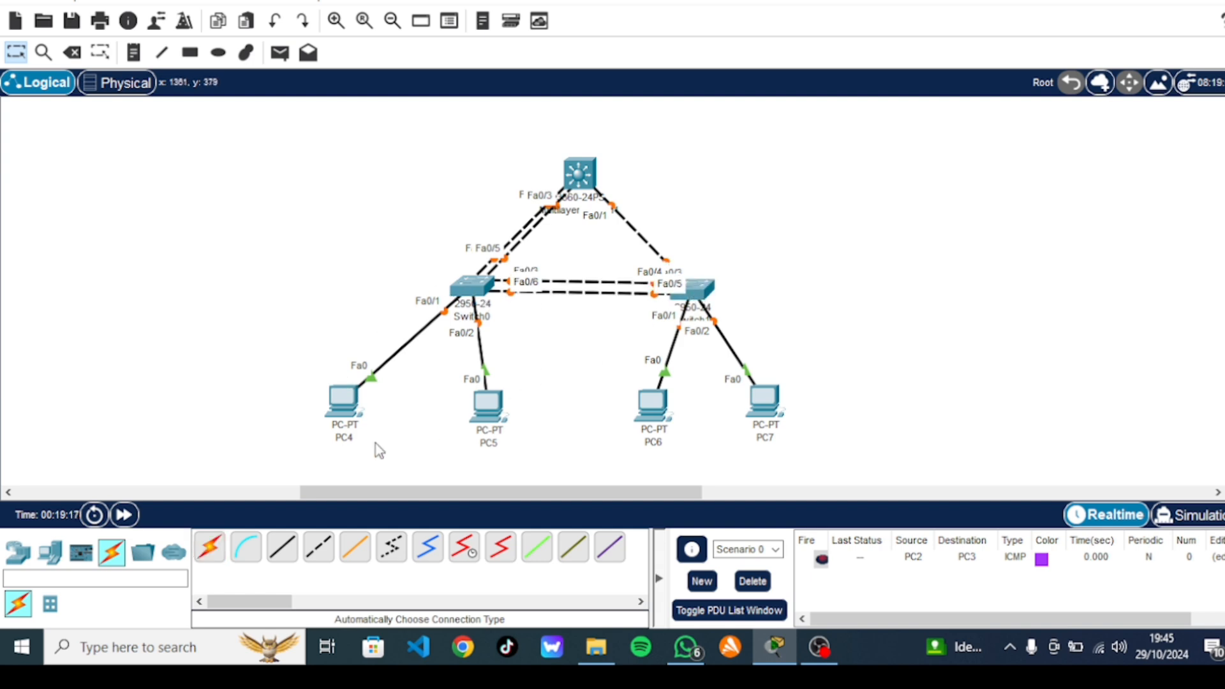
left_click(209, 547)
left_click(695, 288)
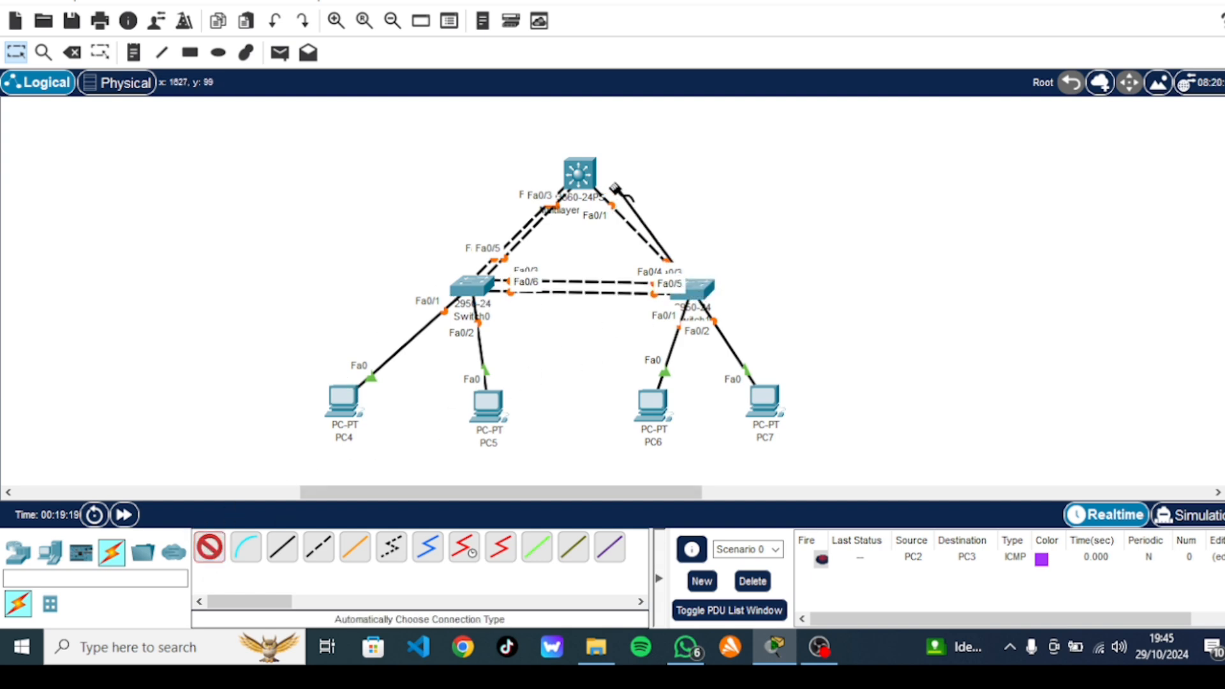
left_click(582, 172)
mouse_move(587, 186)
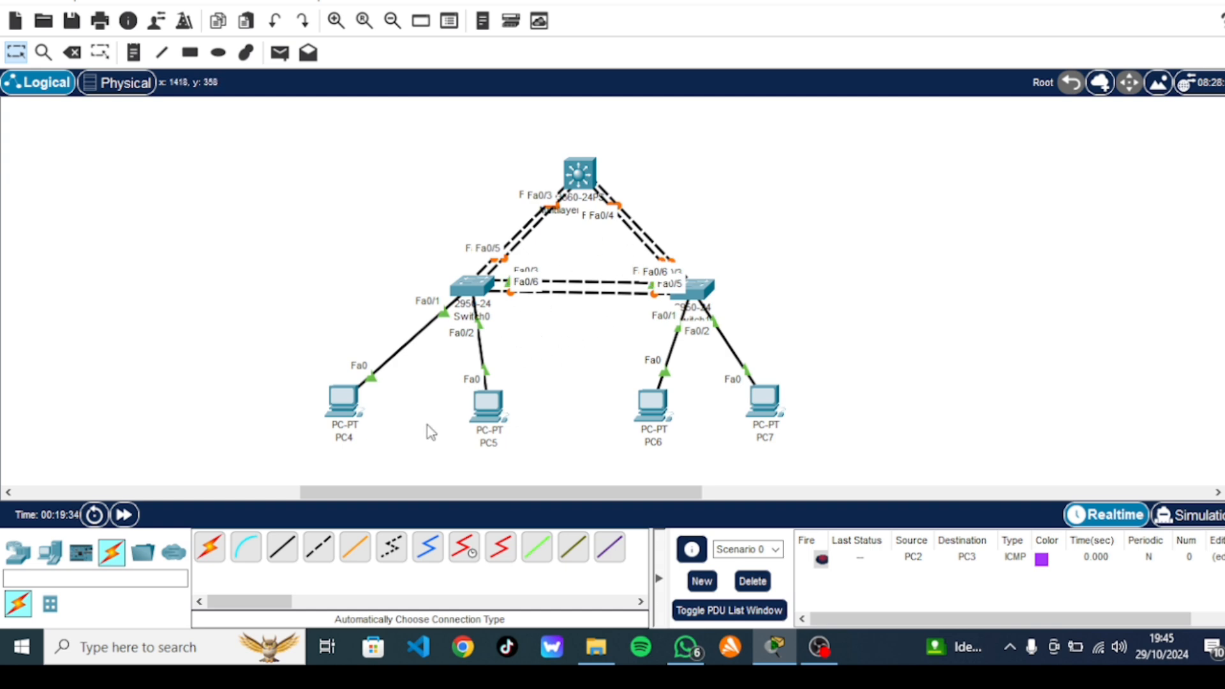
left_click(125, 514)
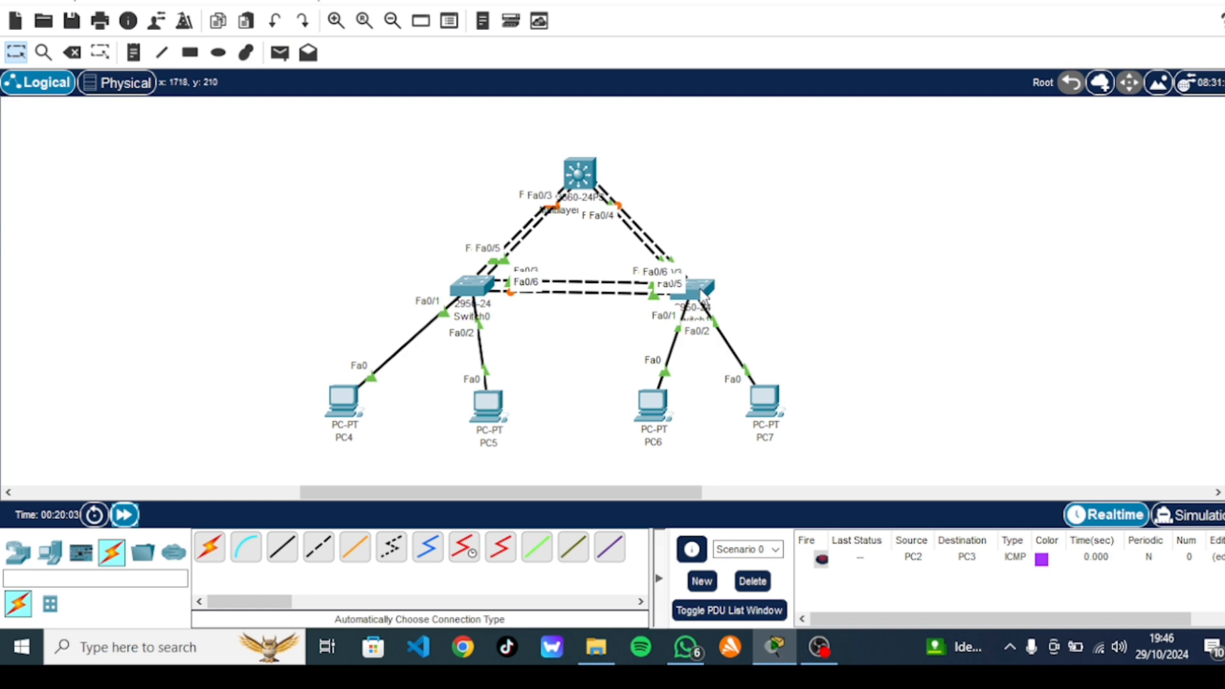
Tidy the topology by shifting Switch1, the four PCs and the multilayer switch slightly to the right
left_click_drag(700, 289, 705, 287)
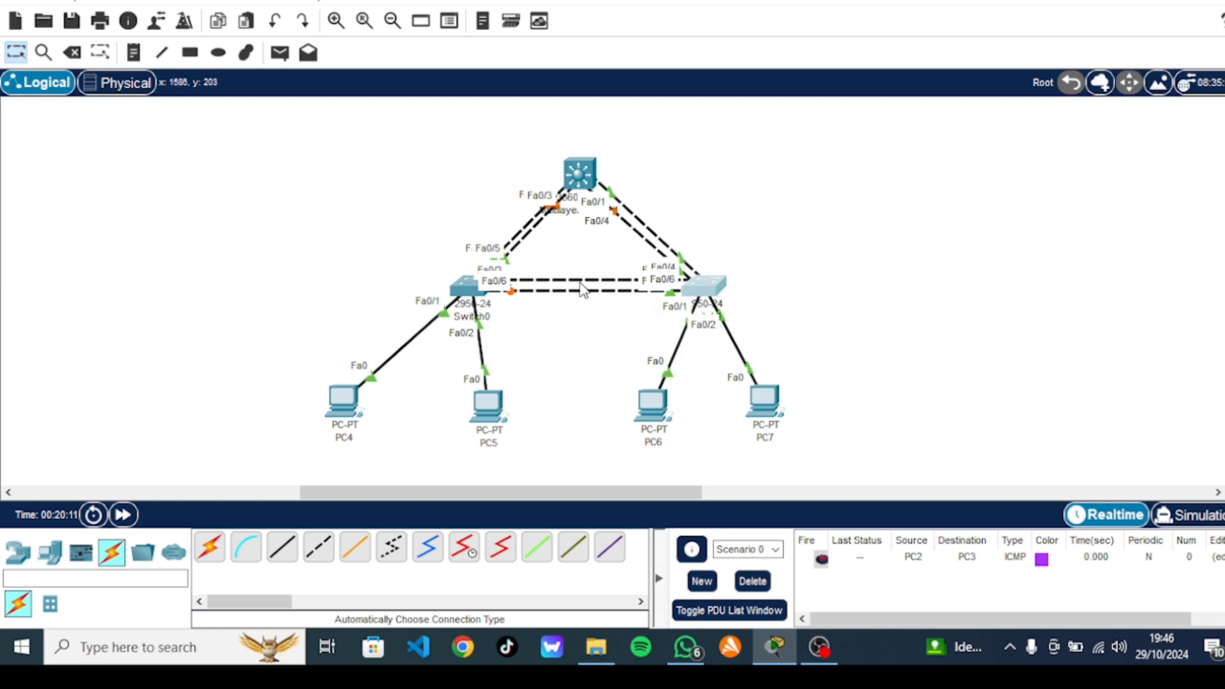
left_click_drag(687, 415, 785, 395)
left_click_drag(494, 413, 518, 400)
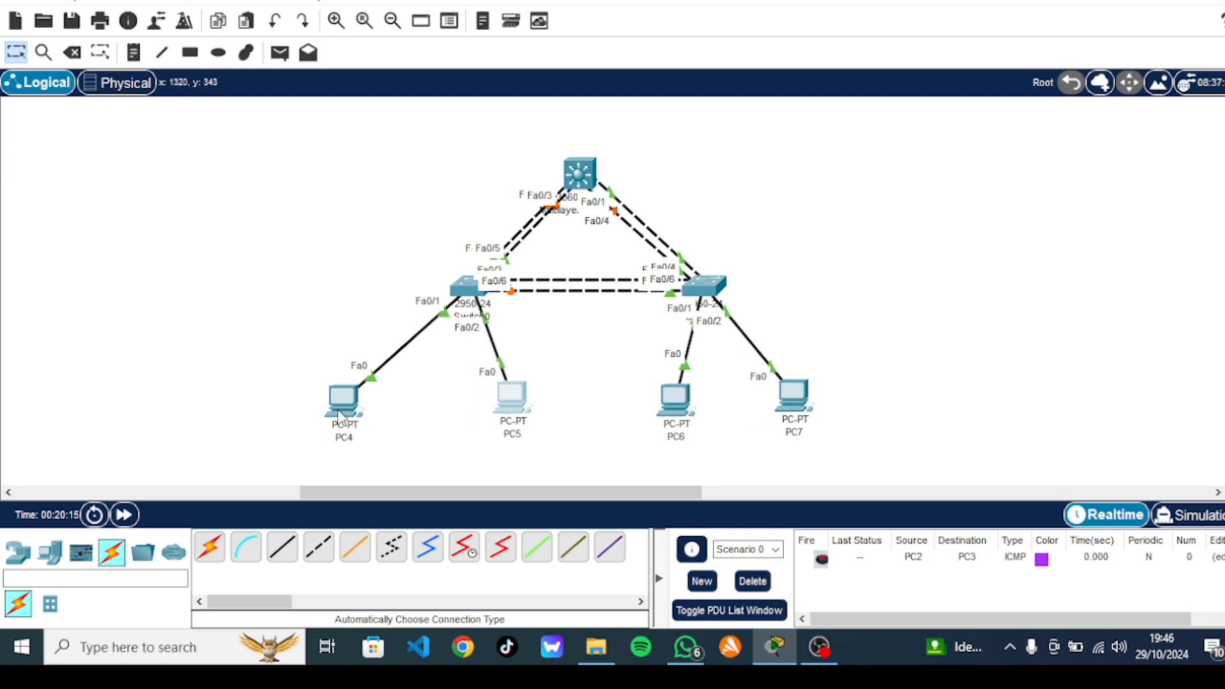
left_click_drag(339, 411, 397, 400)
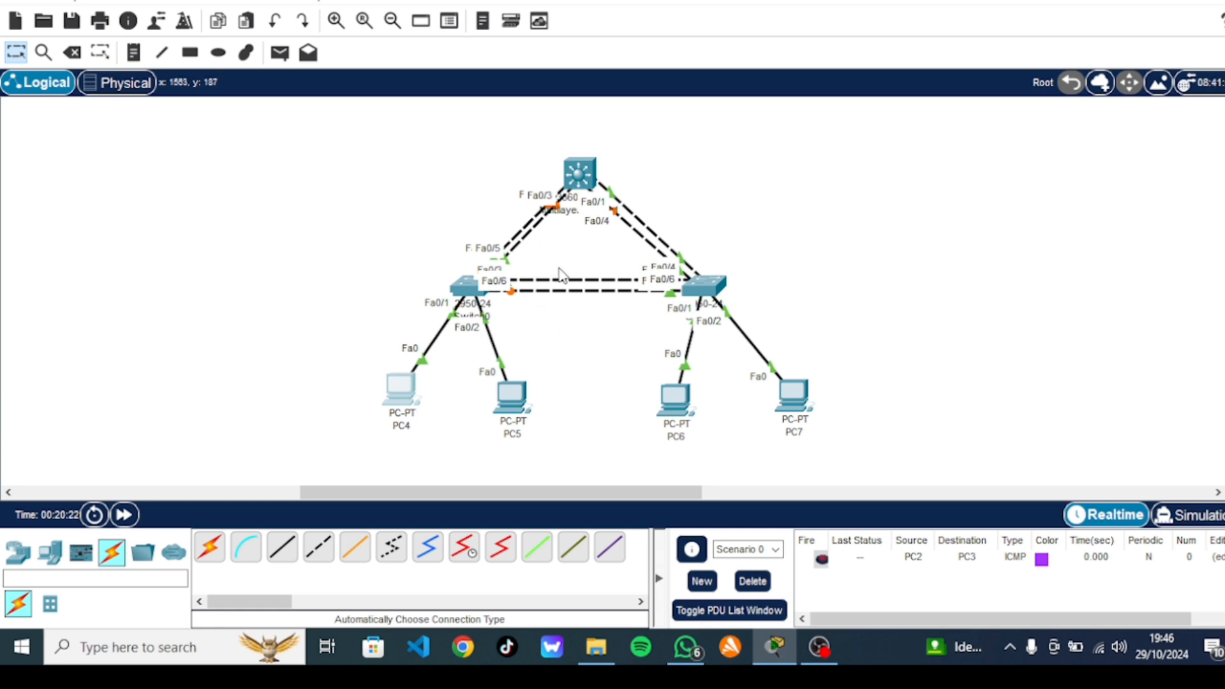
mouse_move(579, 174)
left_mouse_down()
mouse_move(594, 202)
mouse_move(576, 178)
mouse_move(593, 199)
mouse_move(594, 172)
left_mouse_up()
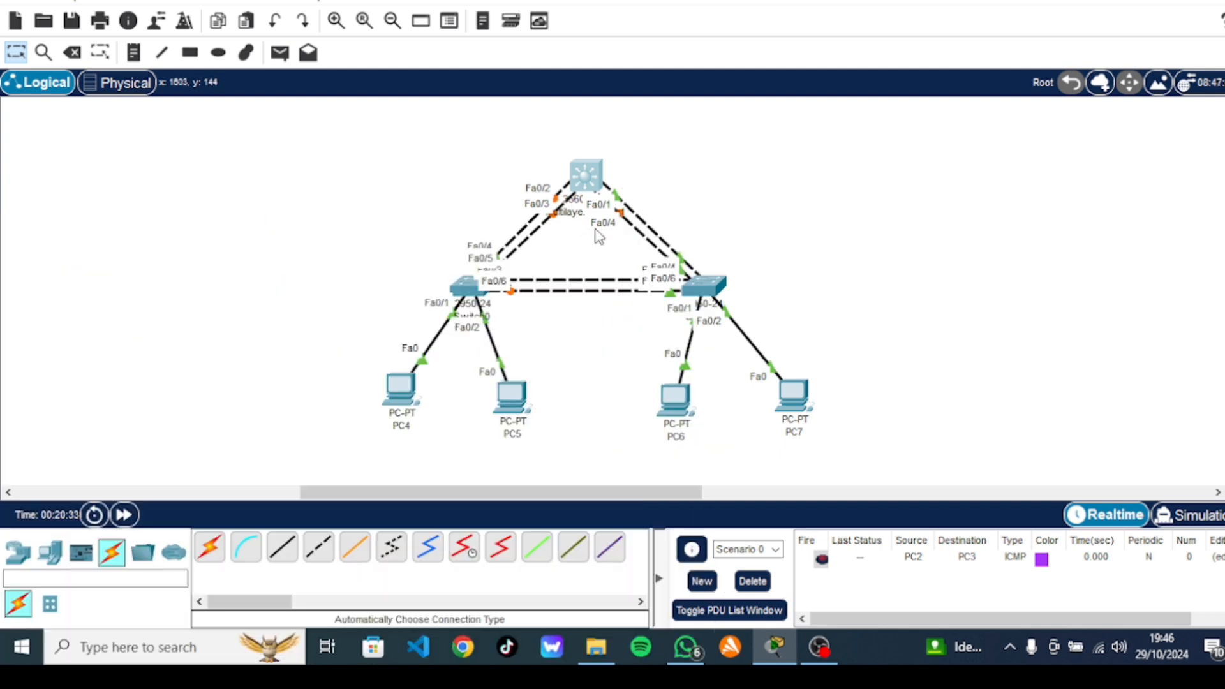
Open the multilayer switch's CLI, answer no to the initial configuration dialog and enter global configuration mode
left_click(575, 173)
left_click(498, 37)
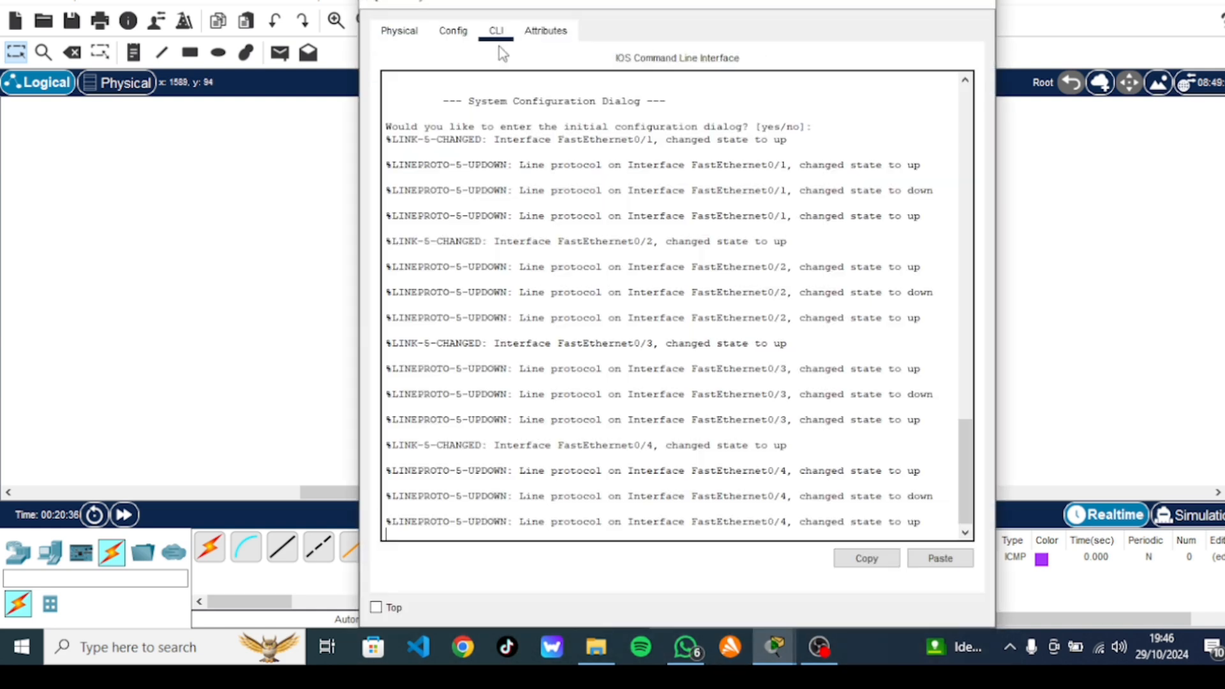
key("Return")
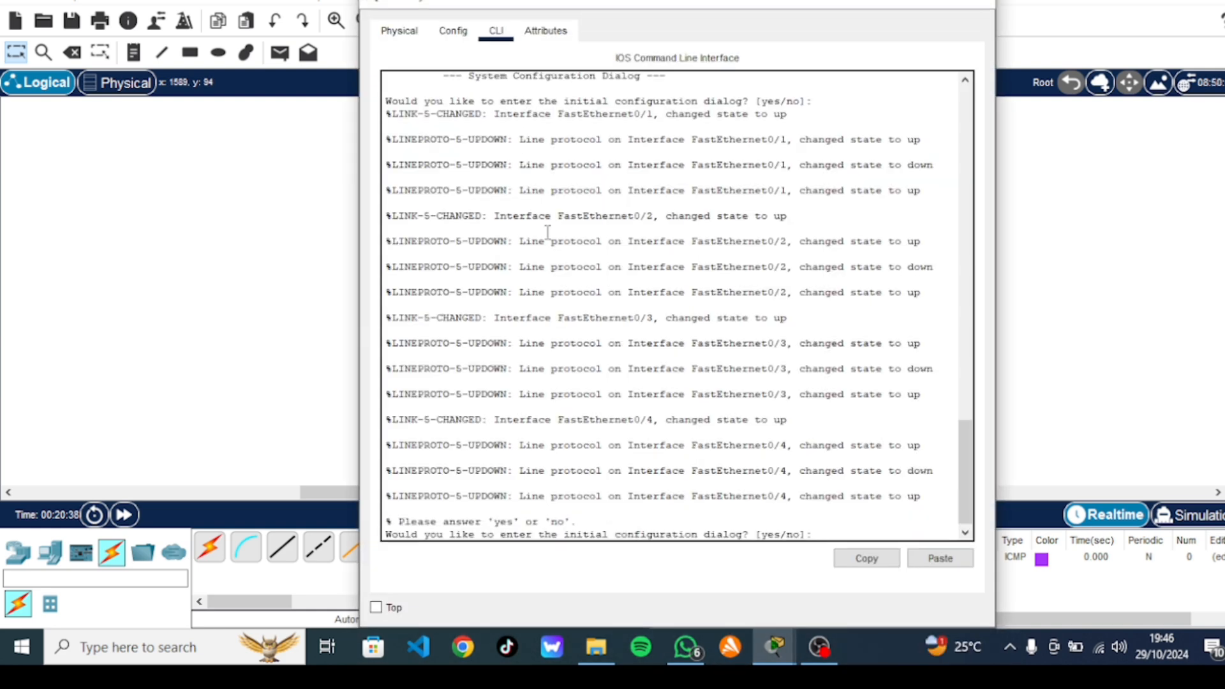
key("Return")
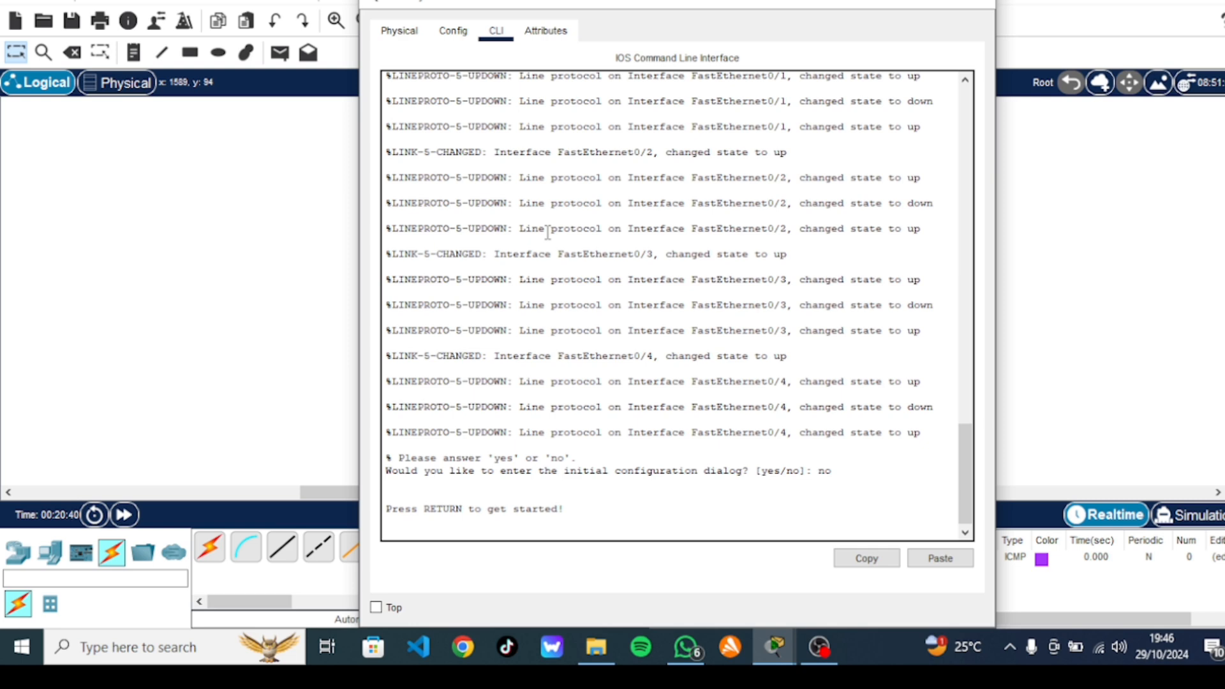
key("Return")
key("Return")
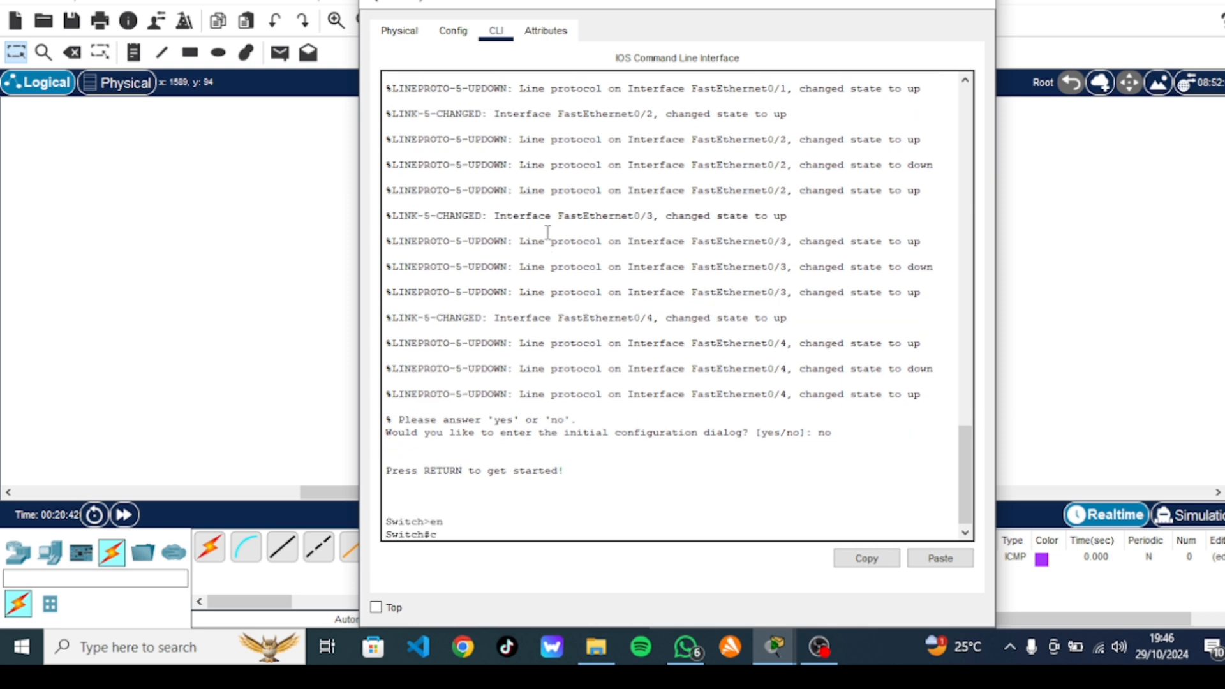
type("conf t")
key("Return")
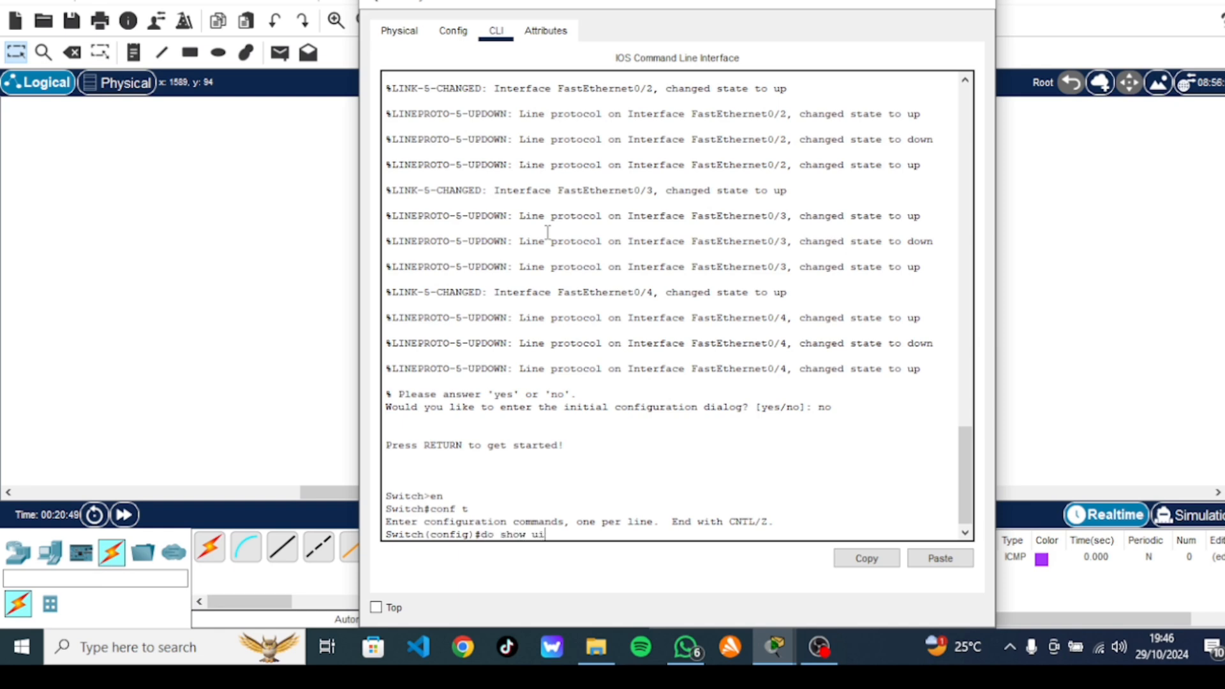
Display the multilayer switch's VLAN 1 interface details with do show int vlan1
type("do show u")
key("BackSpace")
type("i")
key("Return")
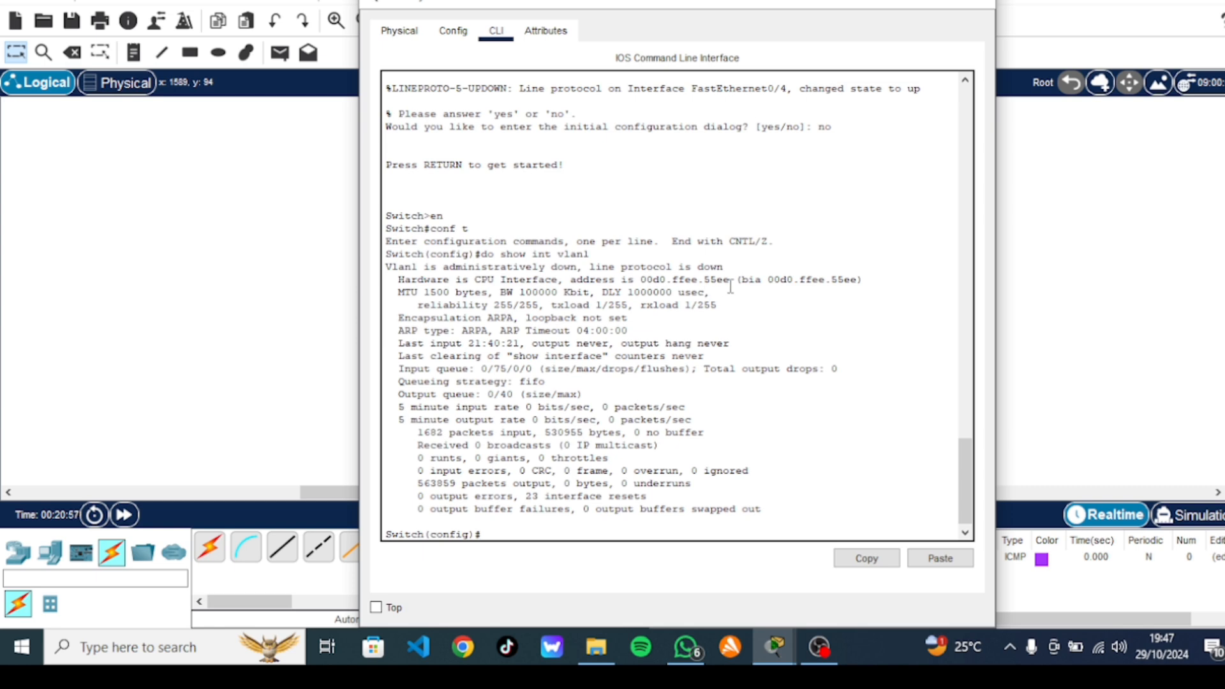
Try to copy the VLAN 1 hardware address from the multilayer switch's CLI output
left_click_drag(730, 282, 661, 284)
double_click(642, 284)
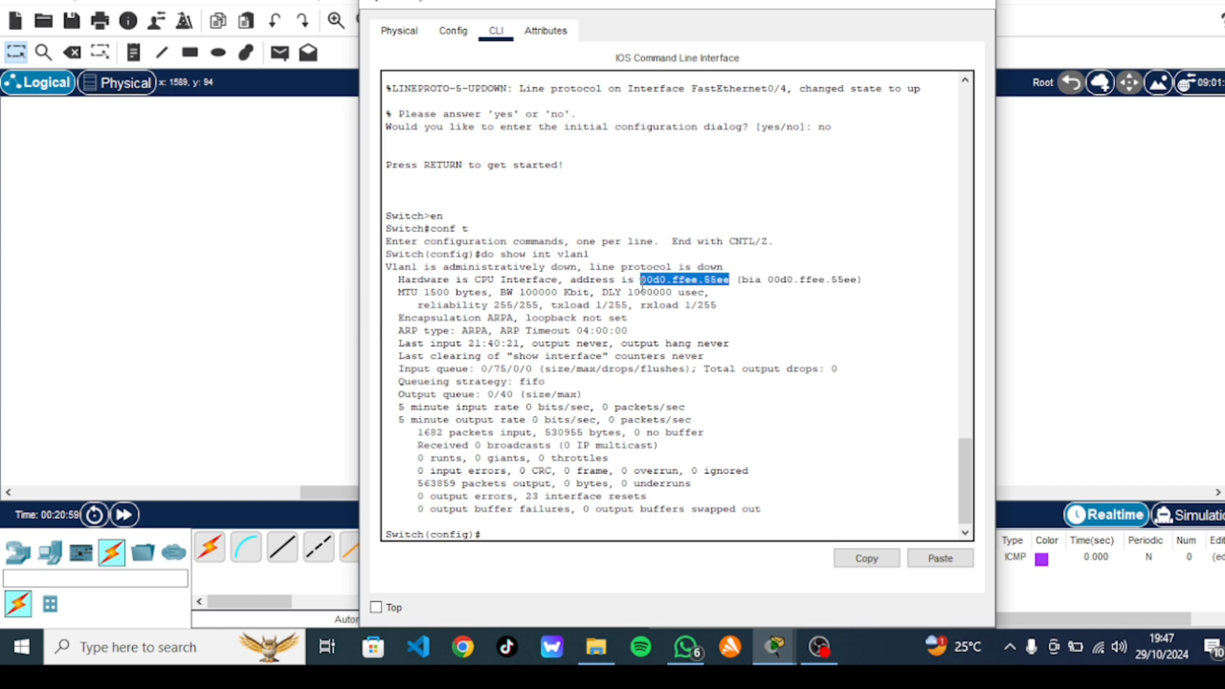
key("ctrl+c")
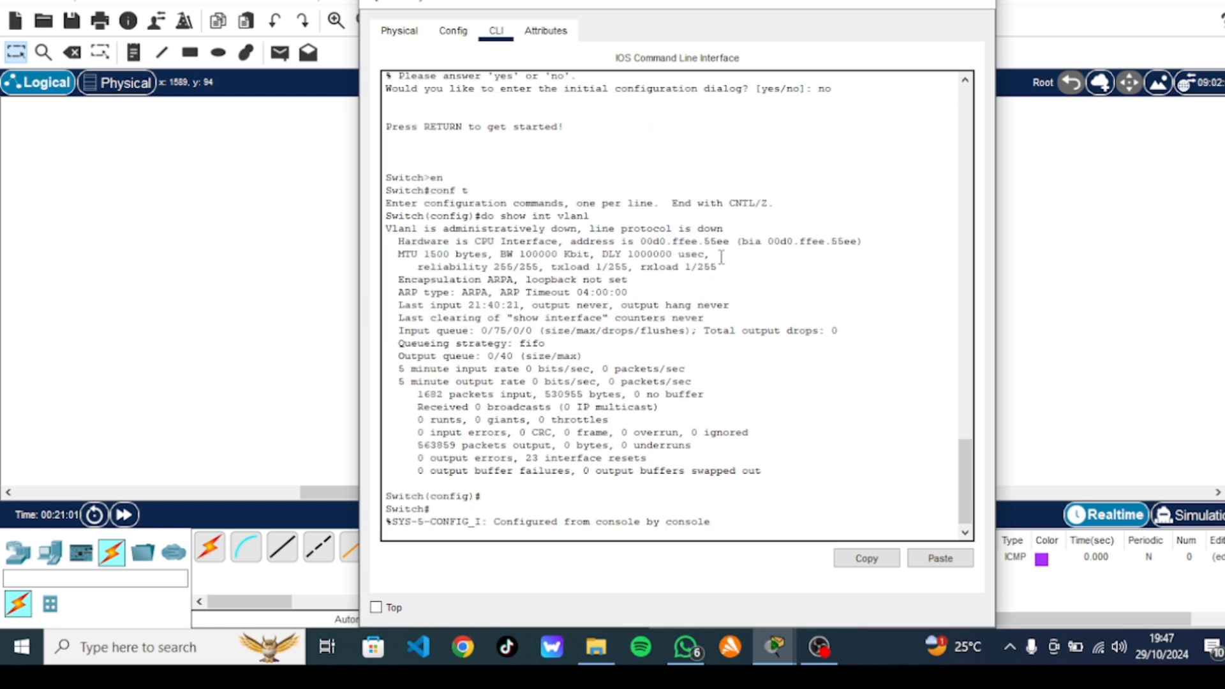
left_click_drag(732, 241, 651, 241)
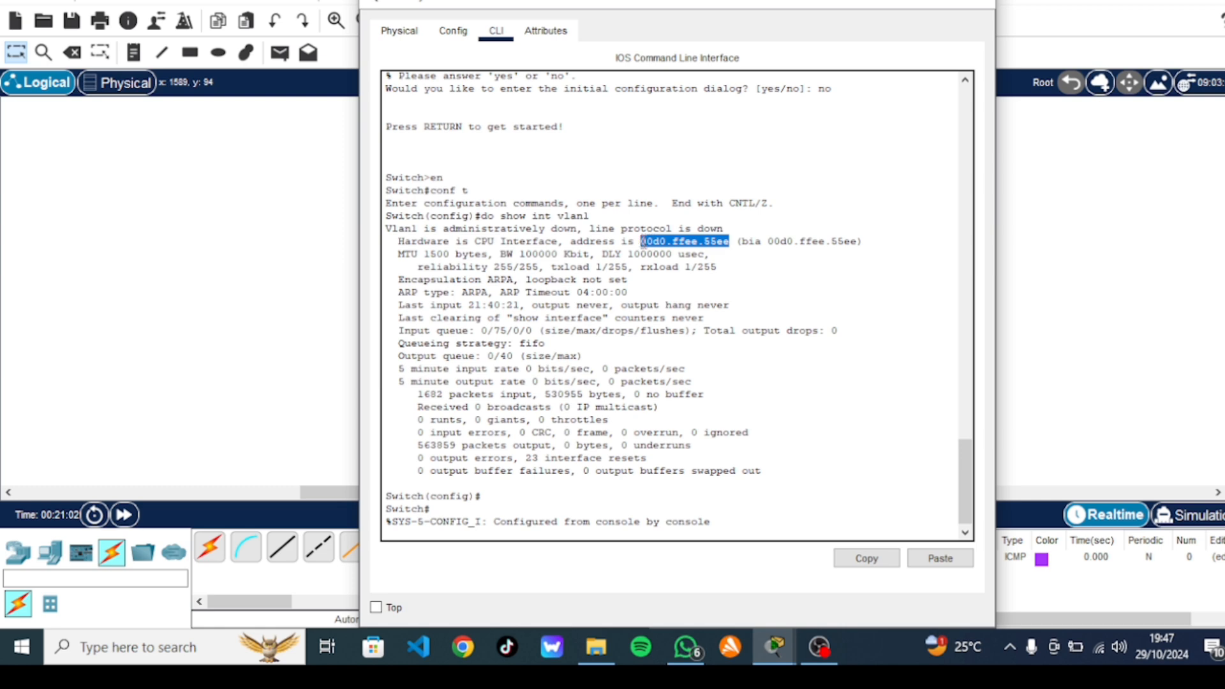
key("ctrl+c")
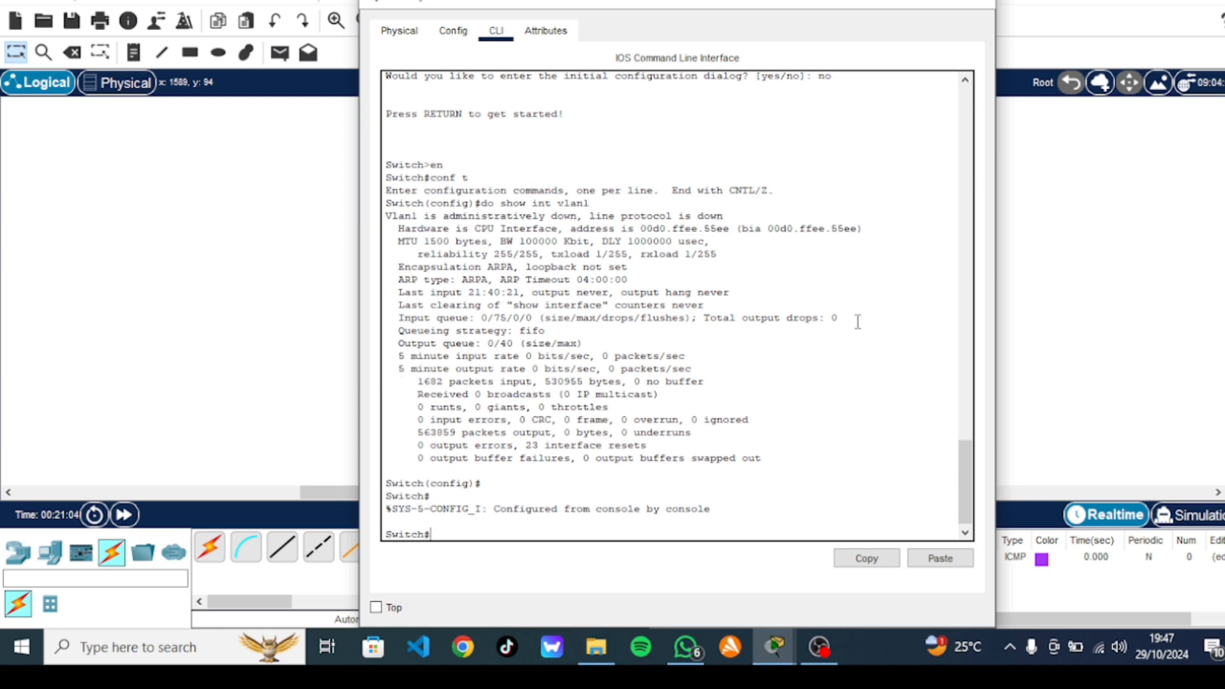
left_click(1025, 324)
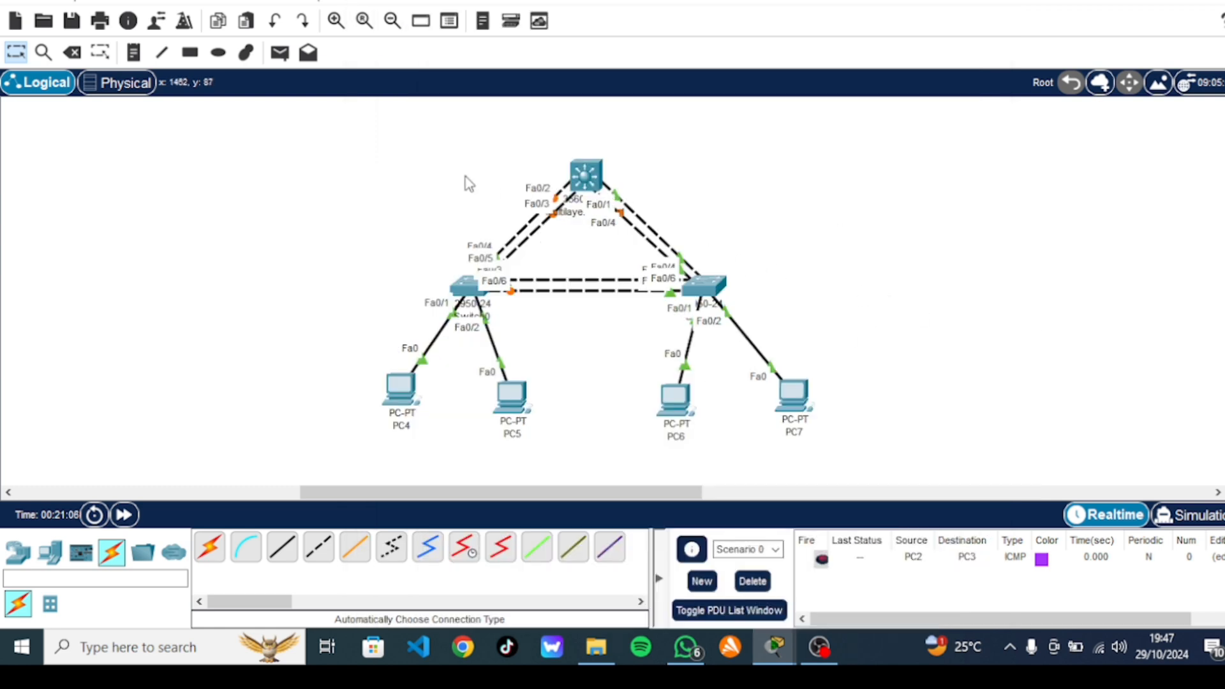
left_click(133, 52)
left_click(563, 137)
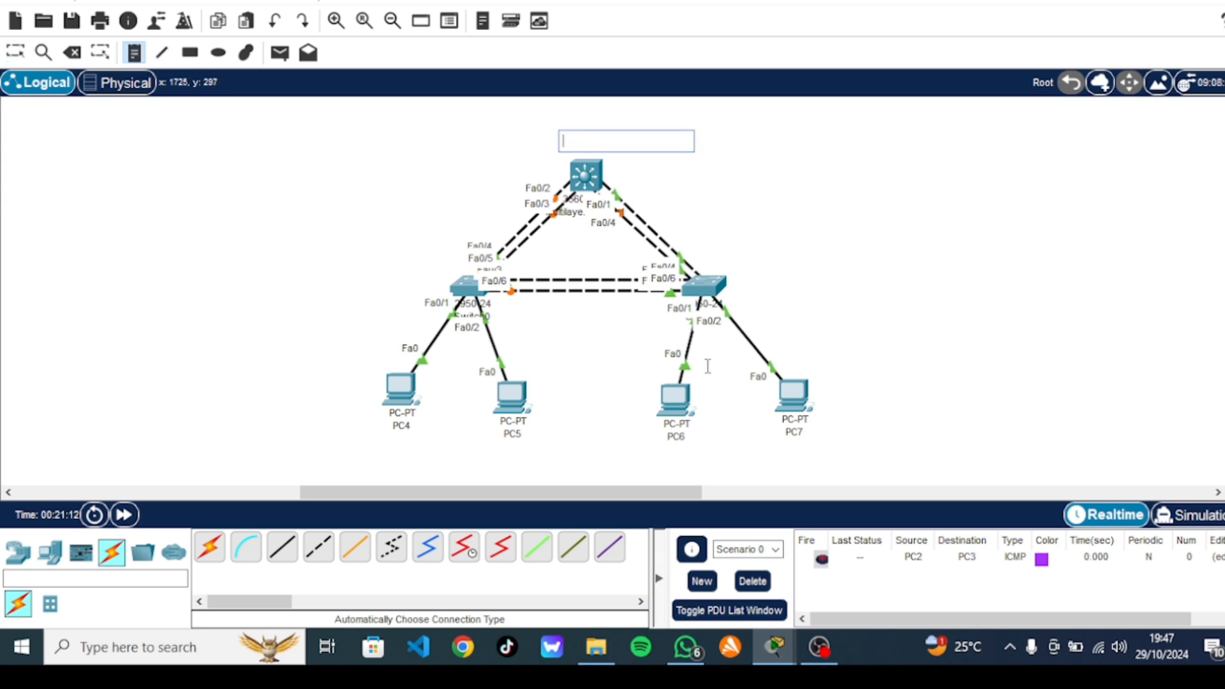
left_click(638, 184)
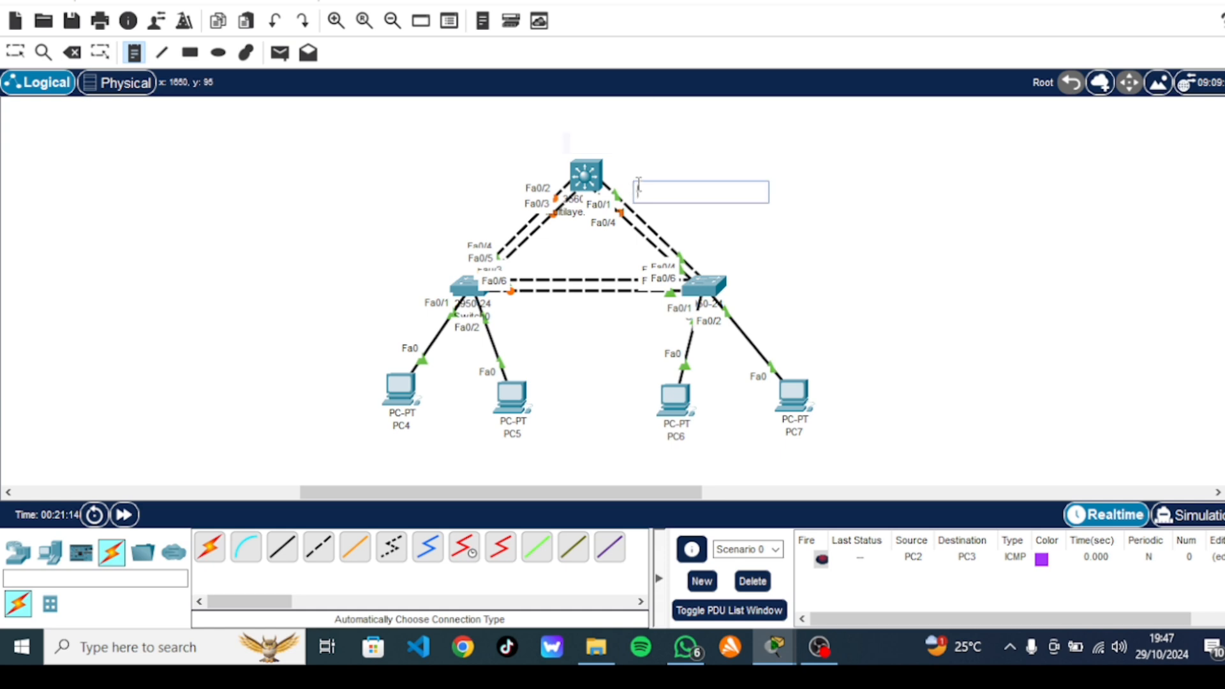
left_click(587, 177)
left_click(21, 55)
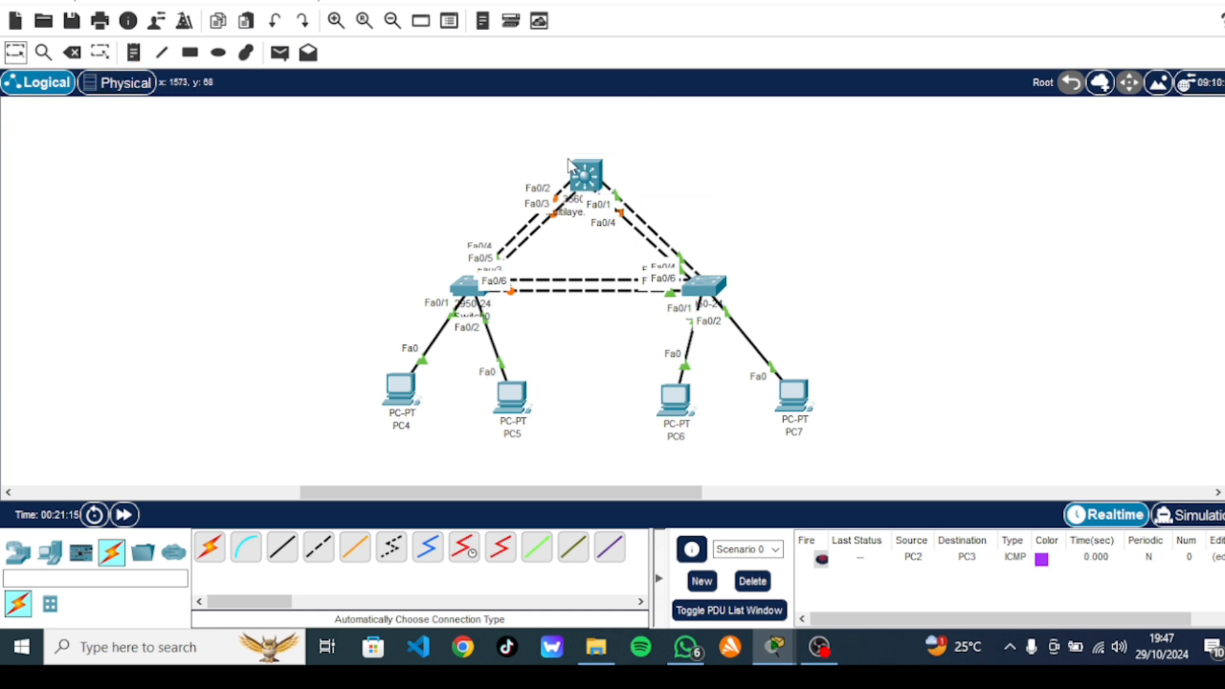
Copy the VLAN 1 hardware address 00d0.ffee.55ee from the multilayer switch's CLI output and return to the topology
left_click(577, 170)
left_click_drag(734, 229, 642, 220)
right_click(657, 233)
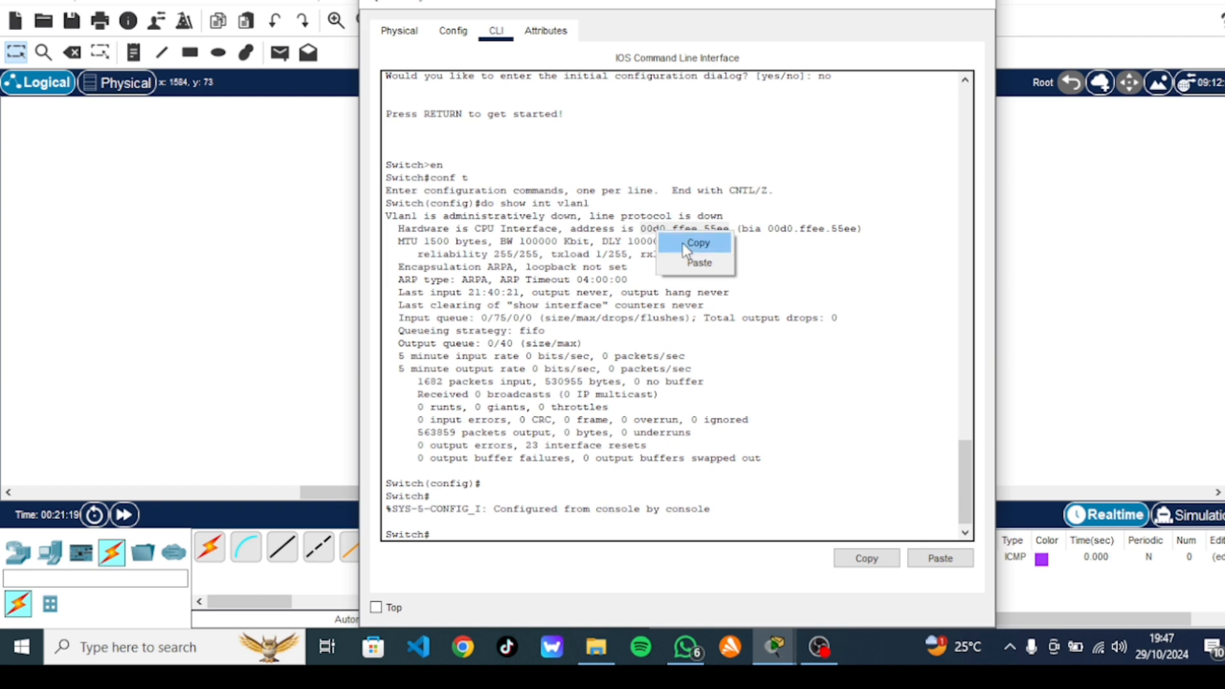
left_click(697, 243)
left_click(322, 243)
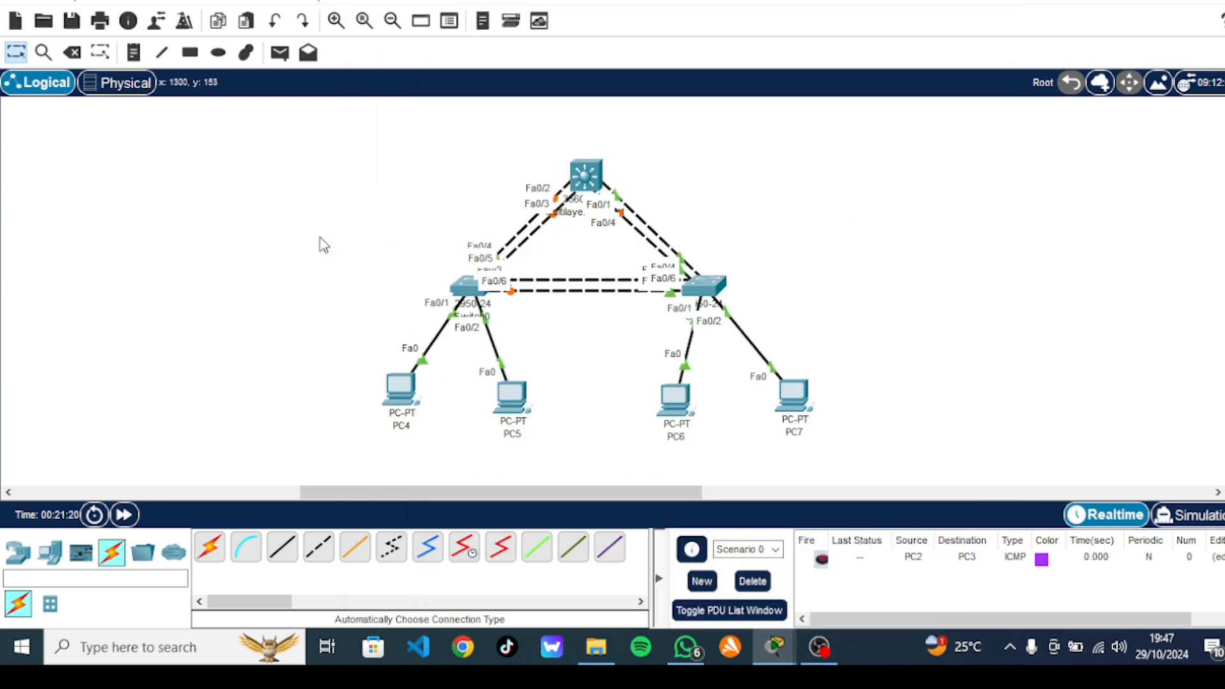
Place a note reading 00d0.ffee.55ee just above the multilayer switch
left_click(280, 52)
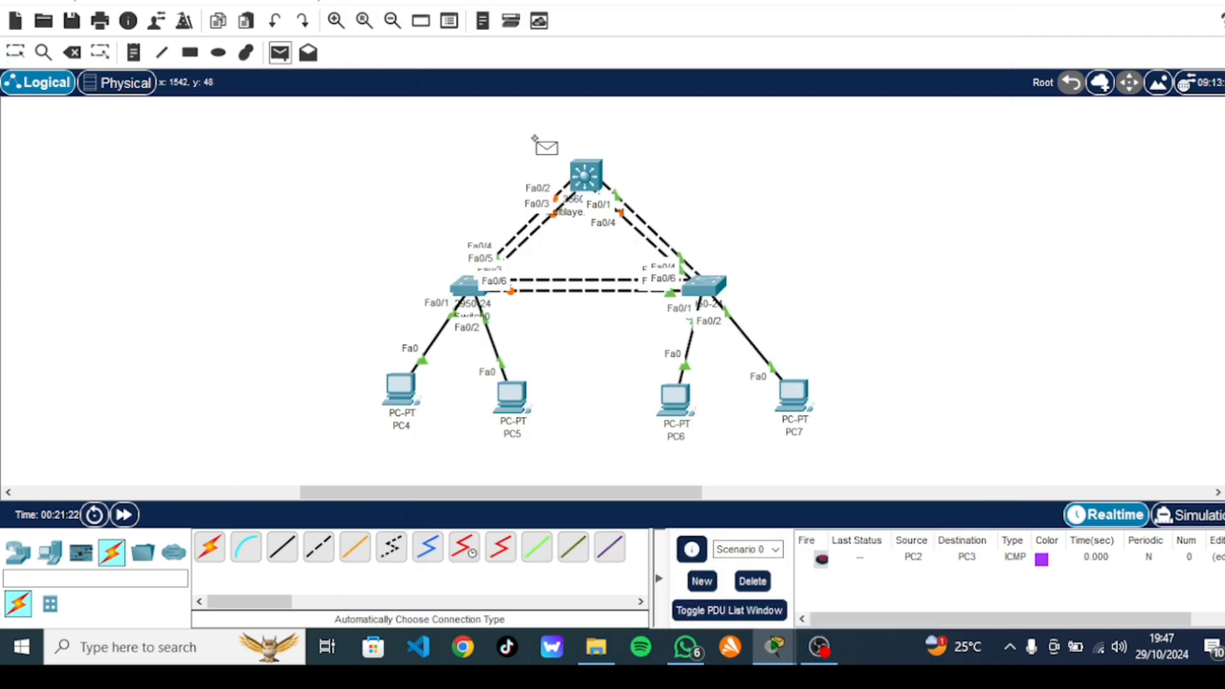
left_click(133, 52)
left_click(577, 143)
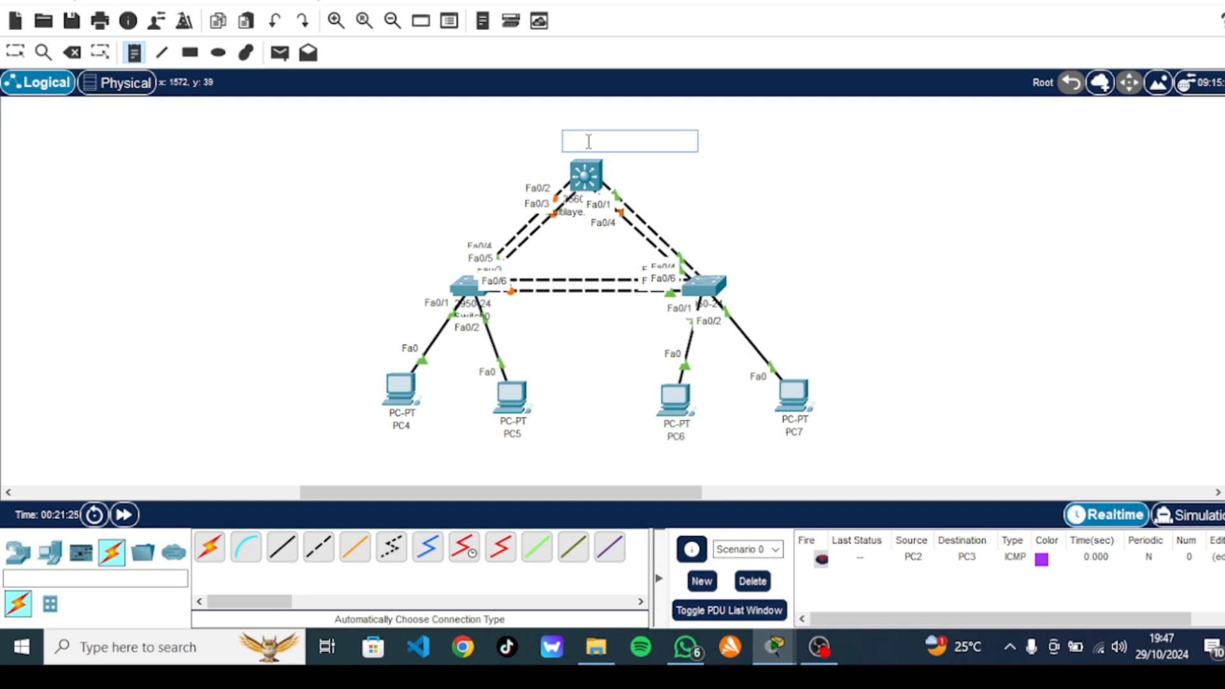
key("ctrl+v")
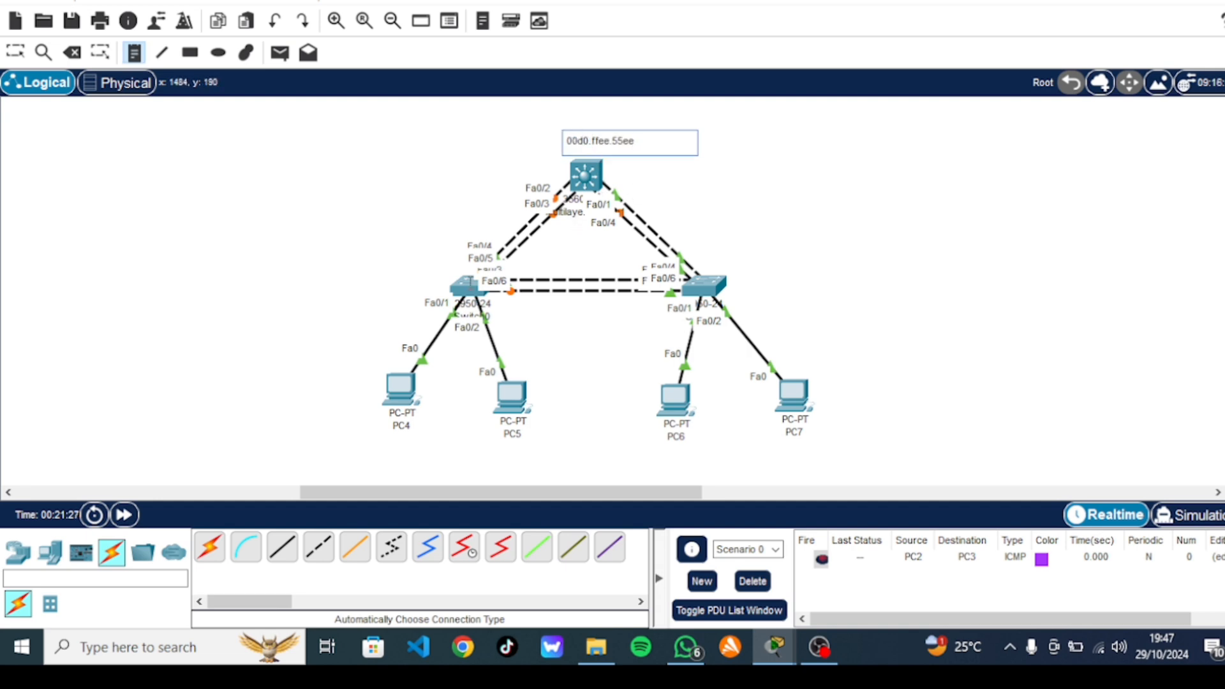
left_click(16, 53)
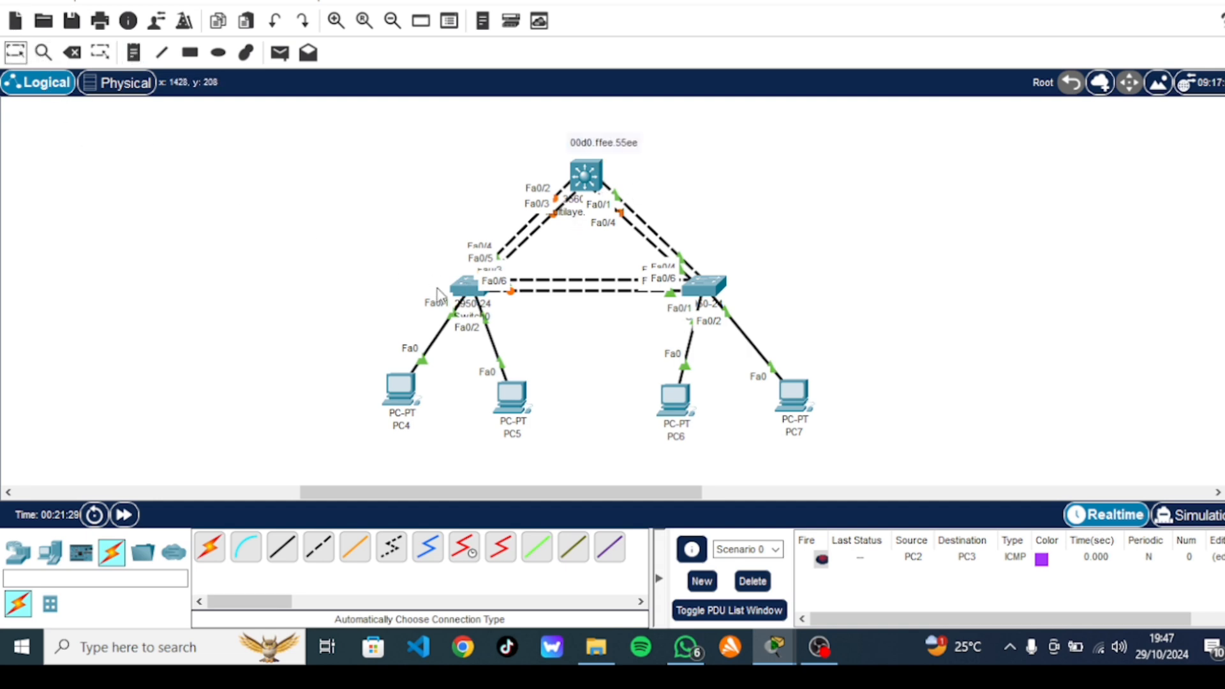
Open Switch0's CLI and enter global configuration mode with en and conf t
left_click(471, 287)
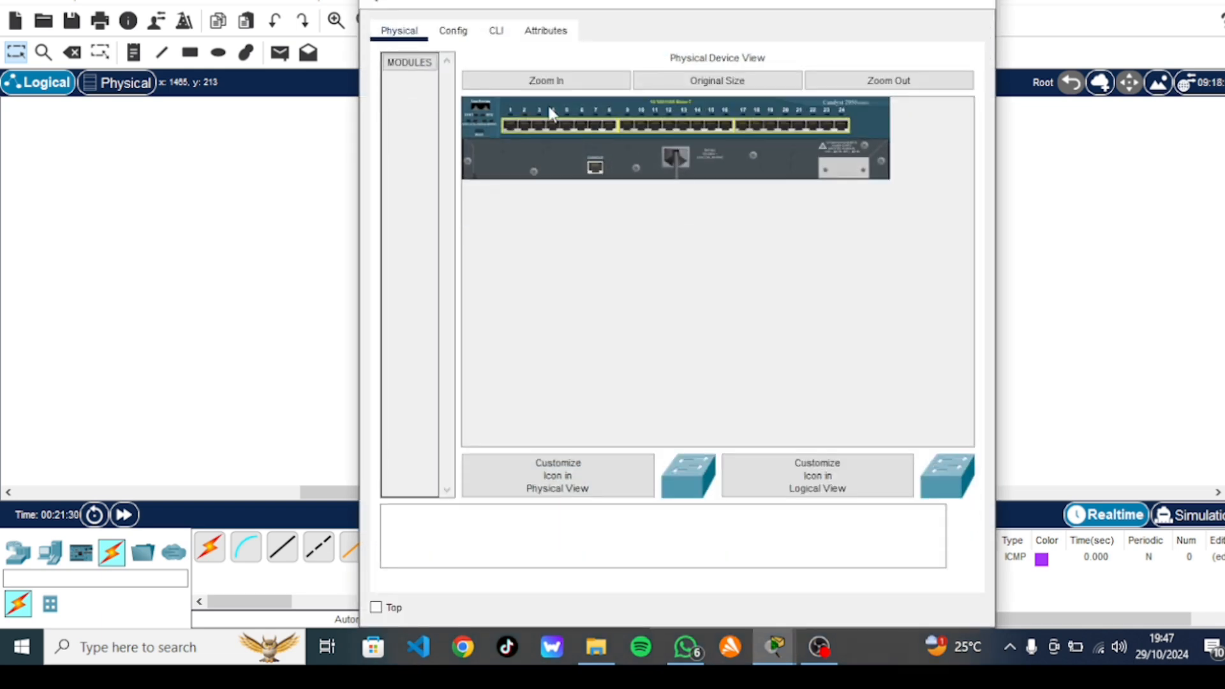
left_click(485, 42)
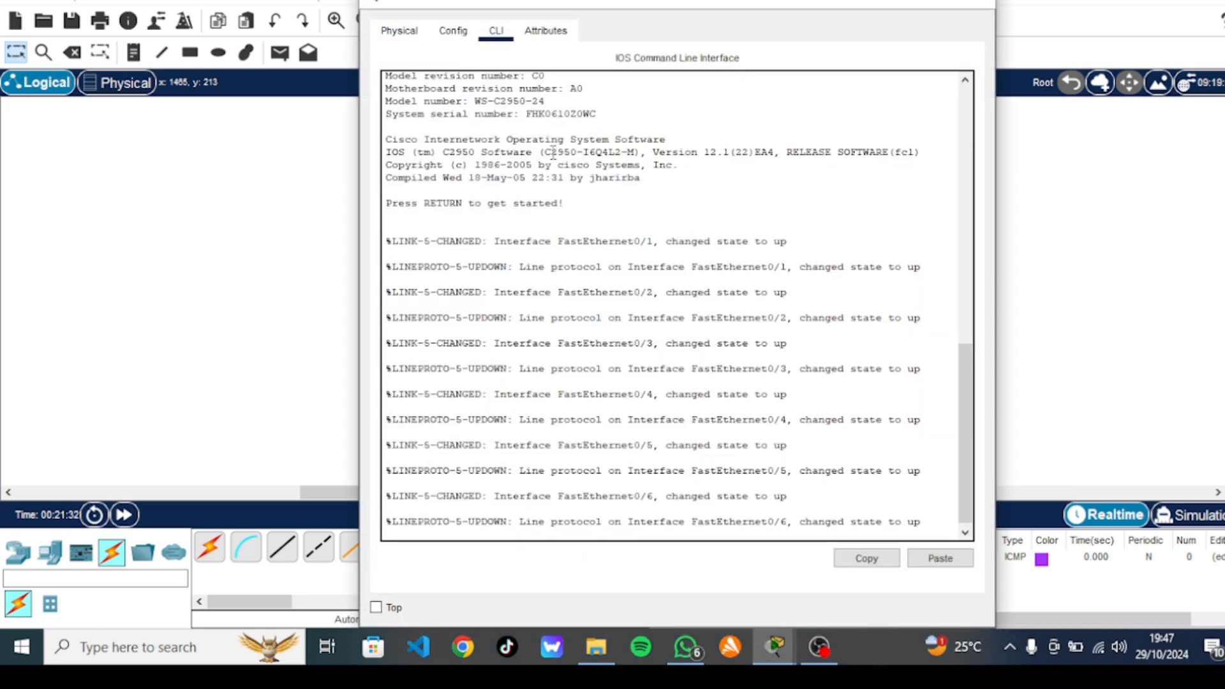
key("Return")
type("en")
key("Return")
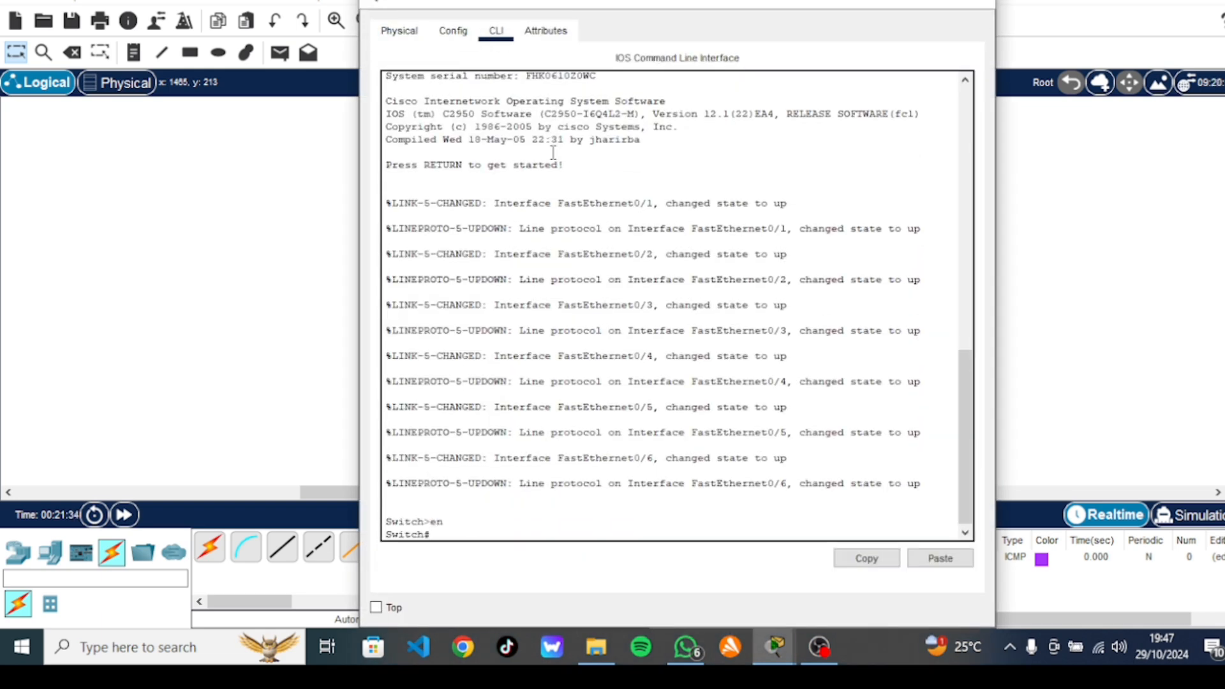
key("Return")
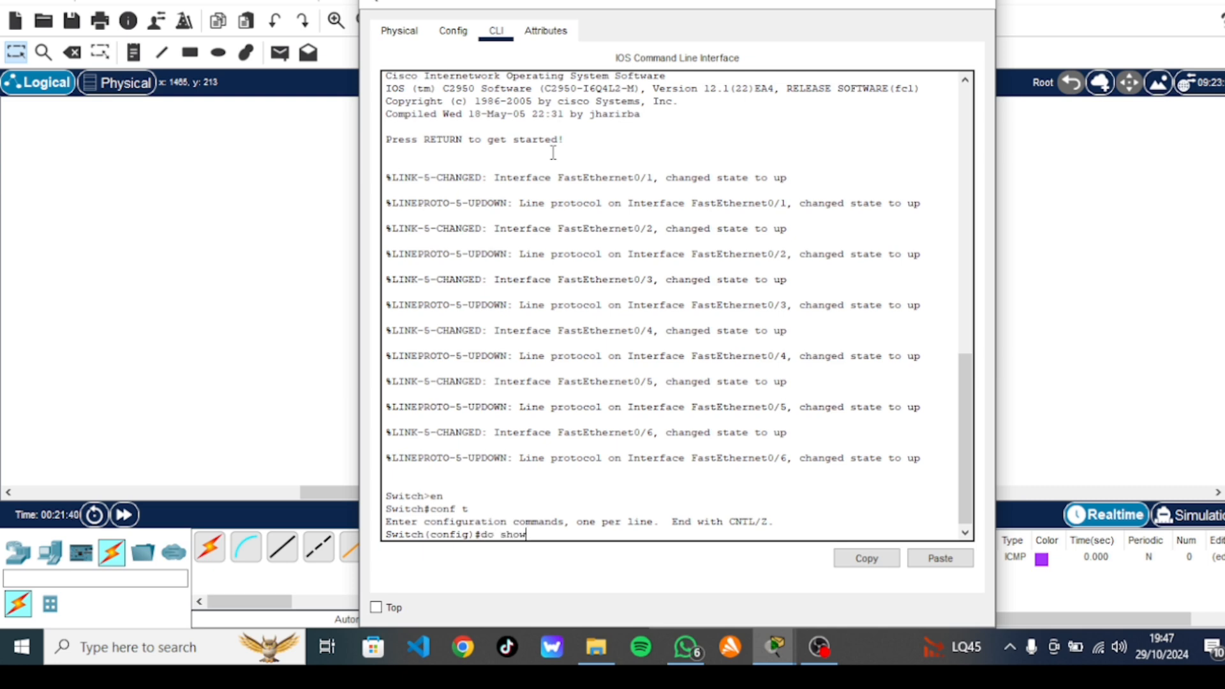
Run do show int vlan1 on Switch0 and copy its hardware address 0050.0f61.9c1a from the output
type("do show int vlan1")
key("Return")
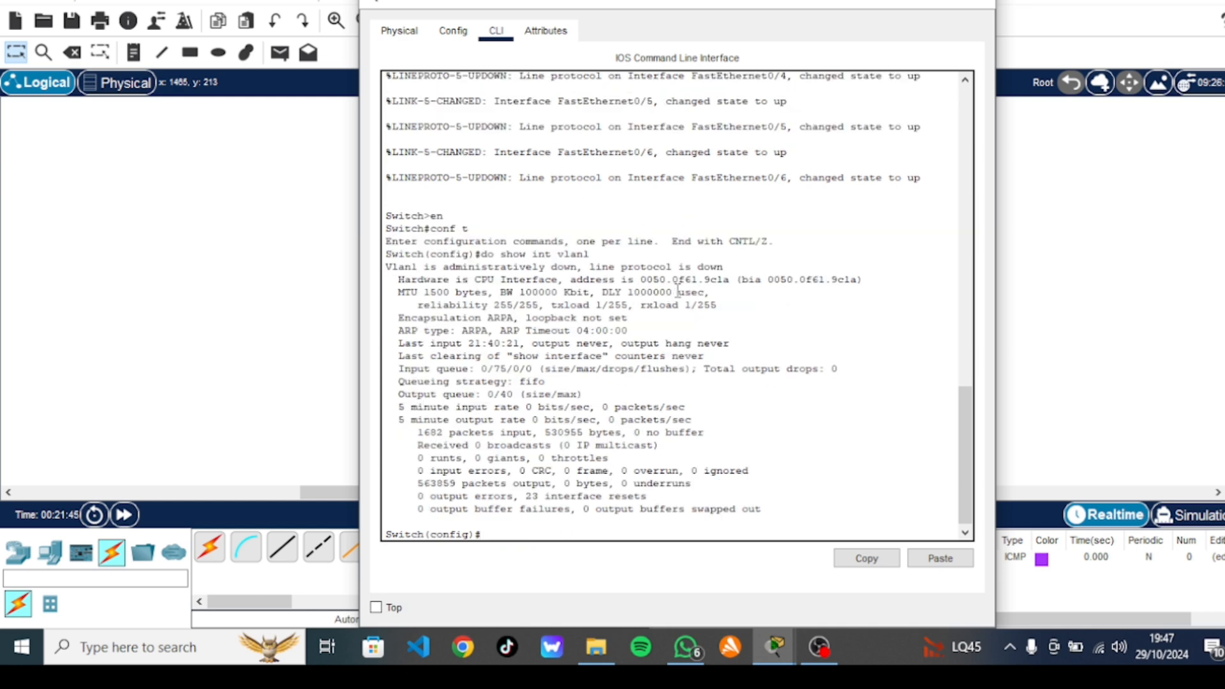
left_click_drag(732, 281, 648, 281)
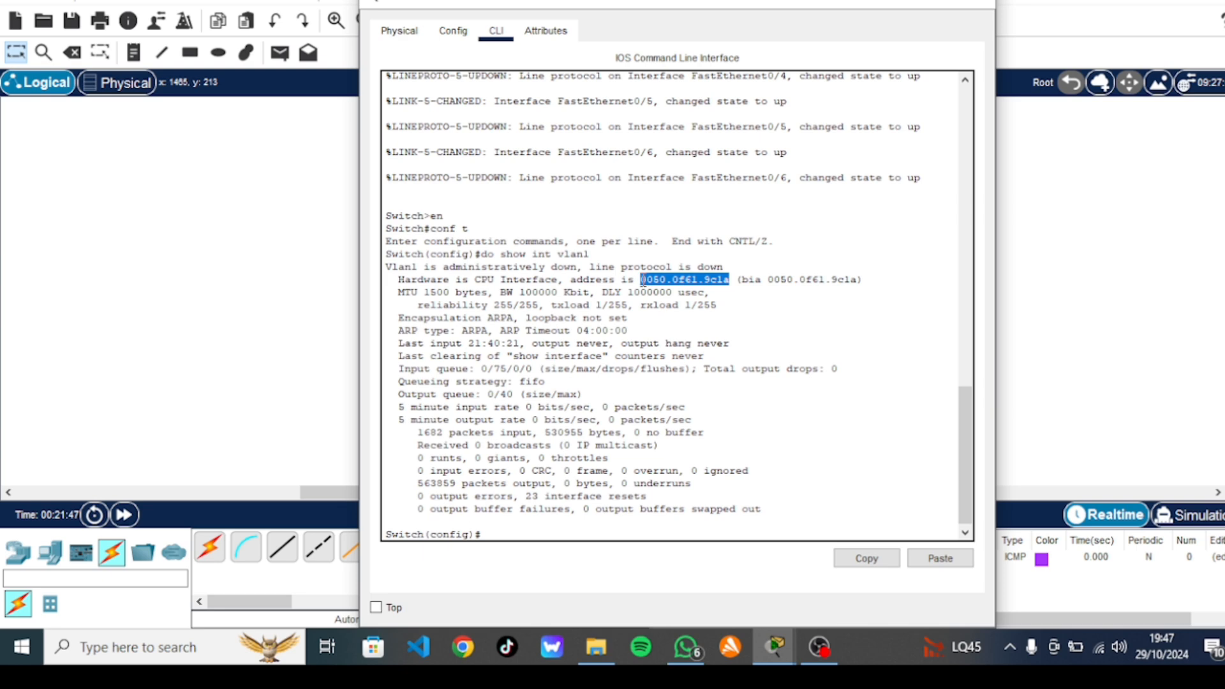
right_click(643, 281)
left_click(696, 292)
left_click(309, 224)
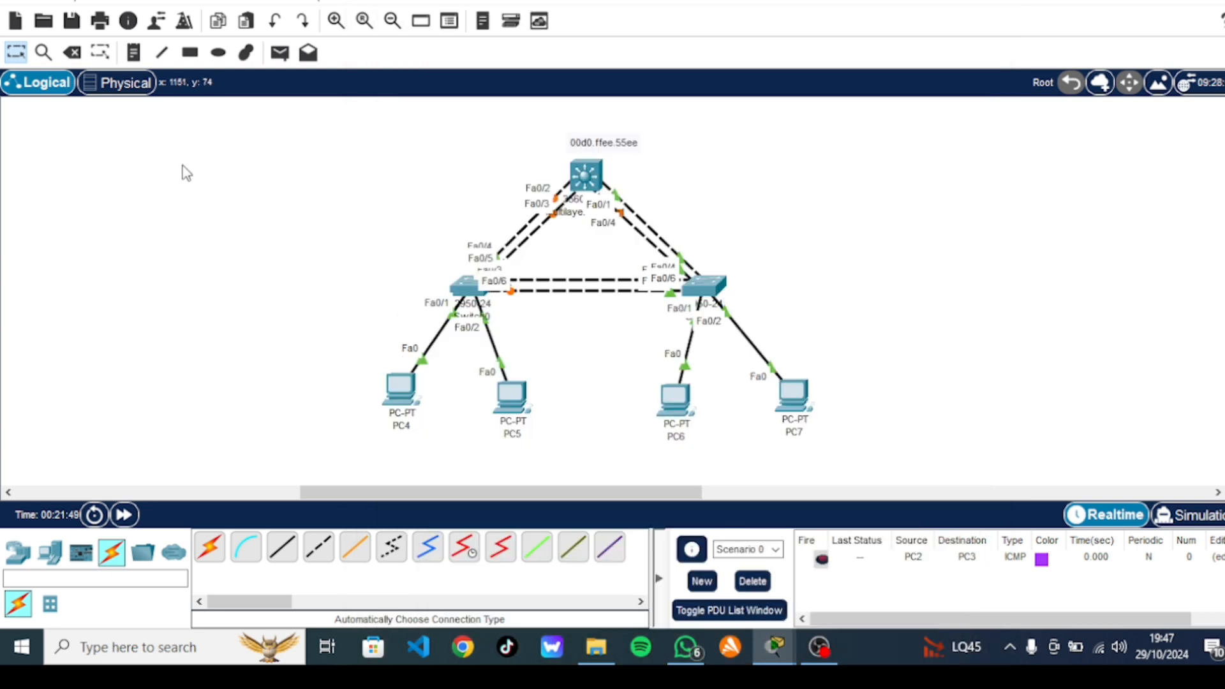
Add a note reading 0050.0f61.9c1a and position it just to the left of Switch0
left_click(133, 53)
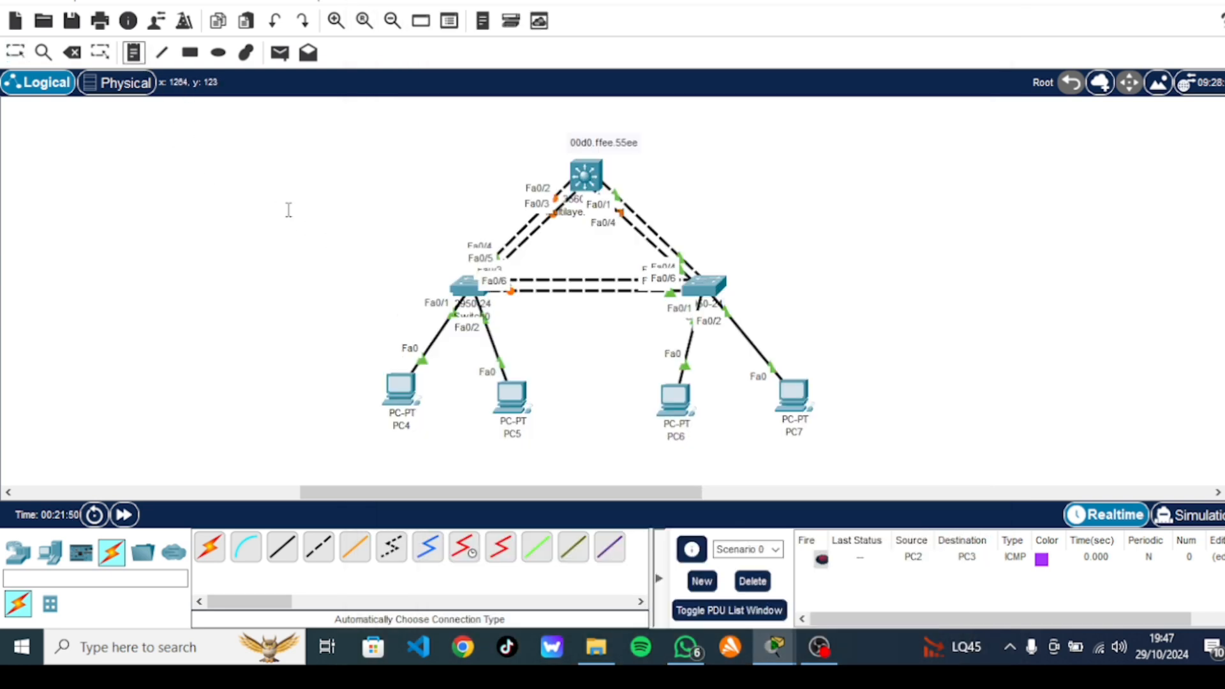
left_click(412, 269)
key("ctrl+v")
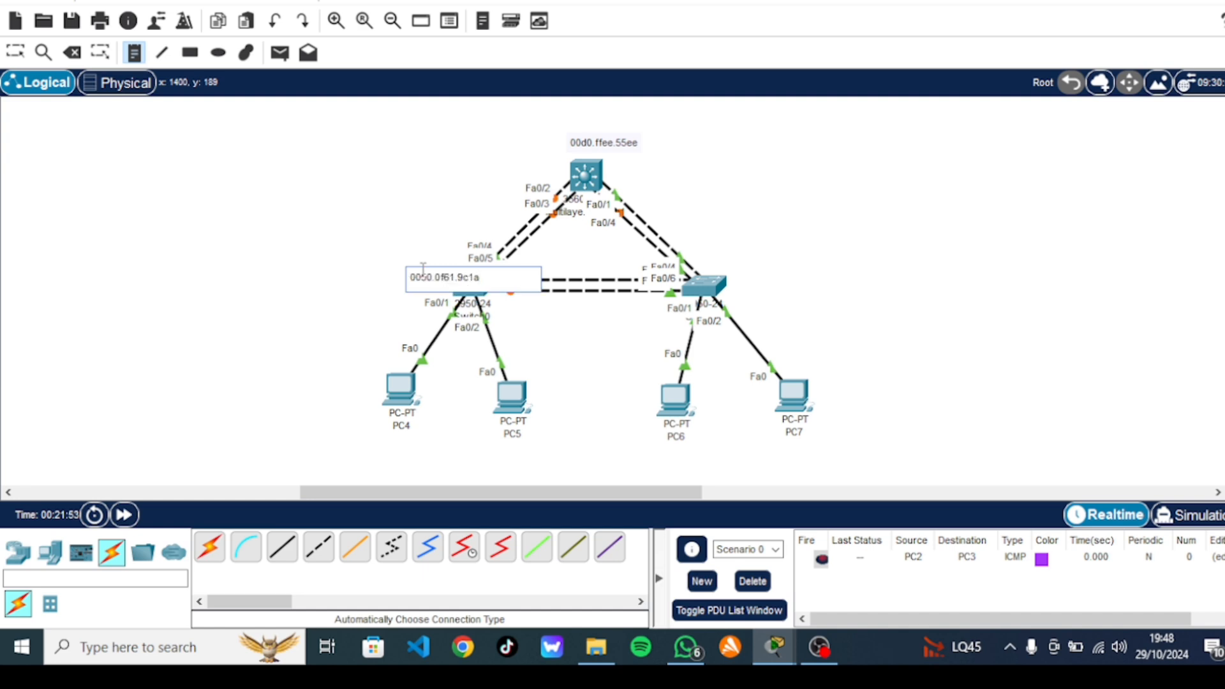
left_click(399, 277)
left_click(15, 53)
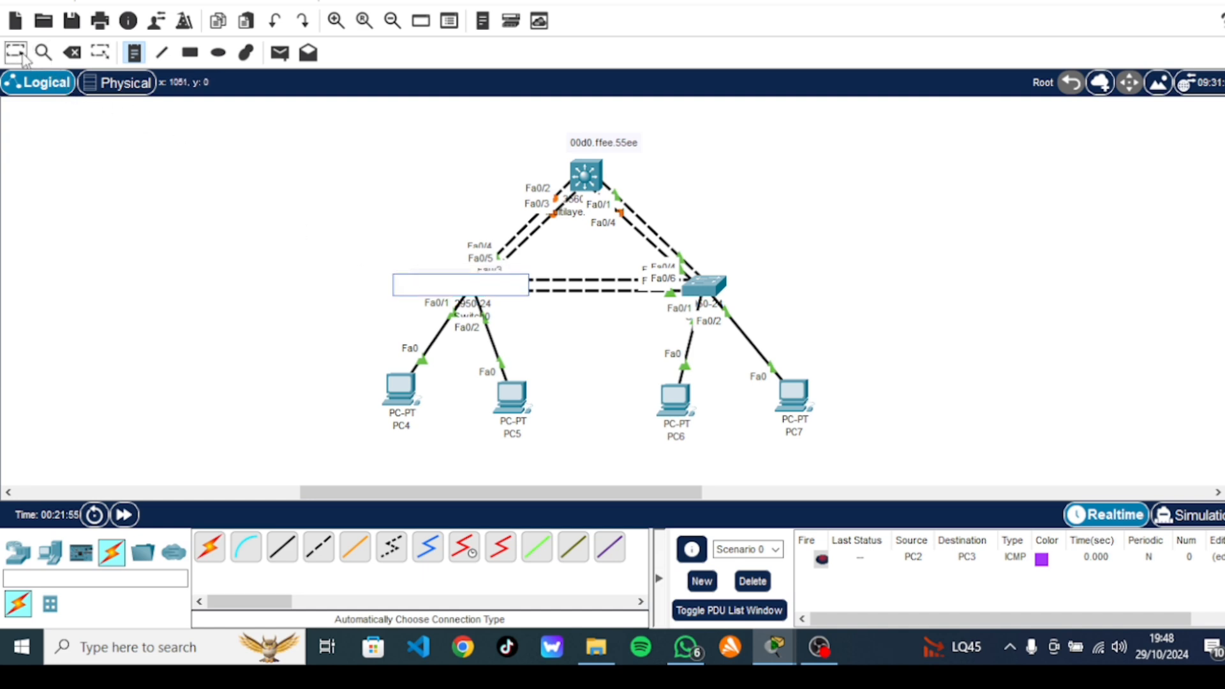
left_click_drag(413, 270, 382, 286)
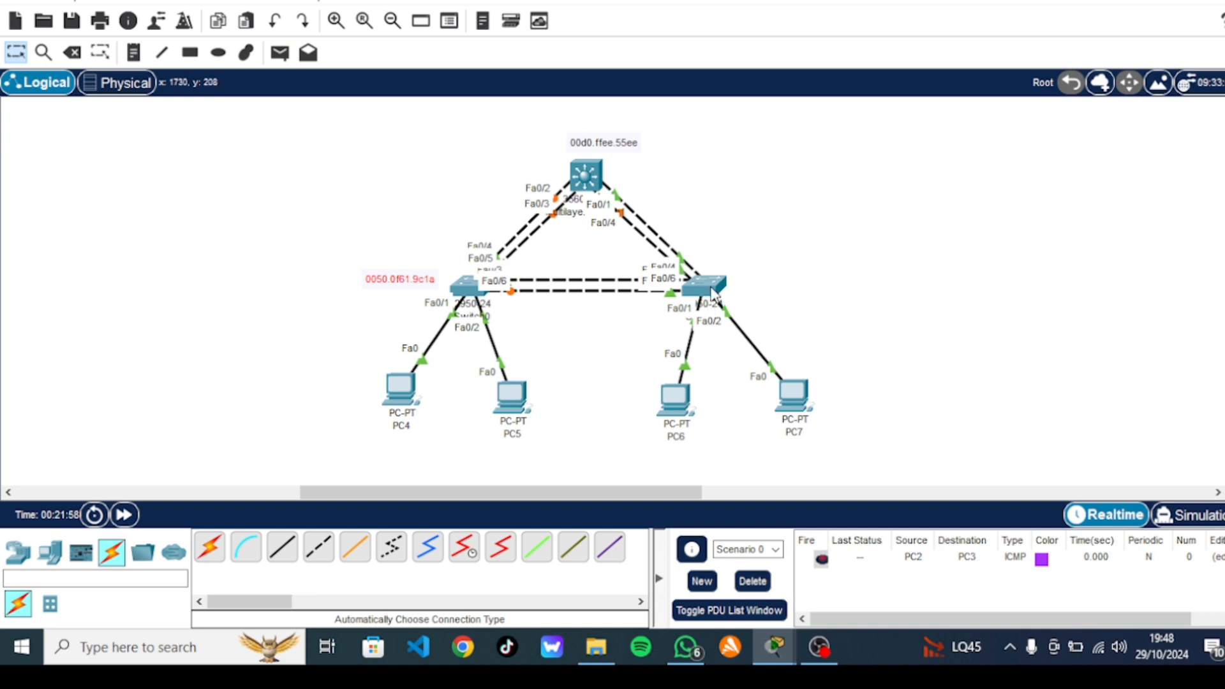
Open Switch1's CLI and enter global configuration mode with en and conf t
left_click(710, 287)
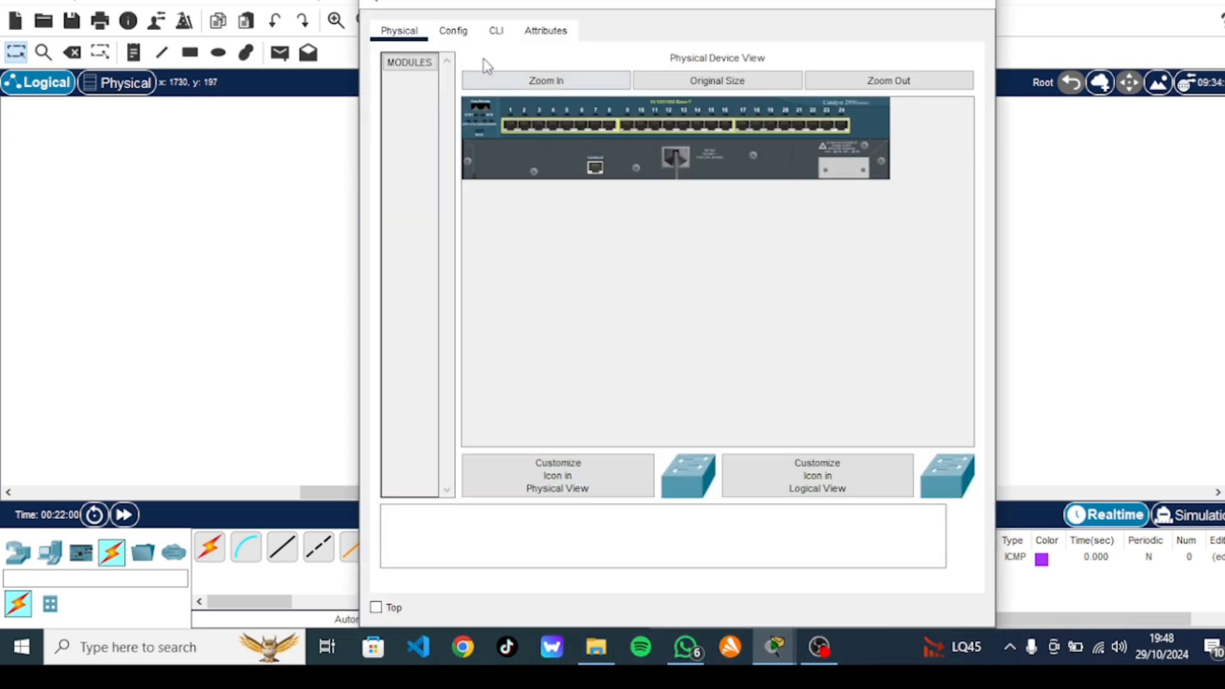
left_click(495, 30)
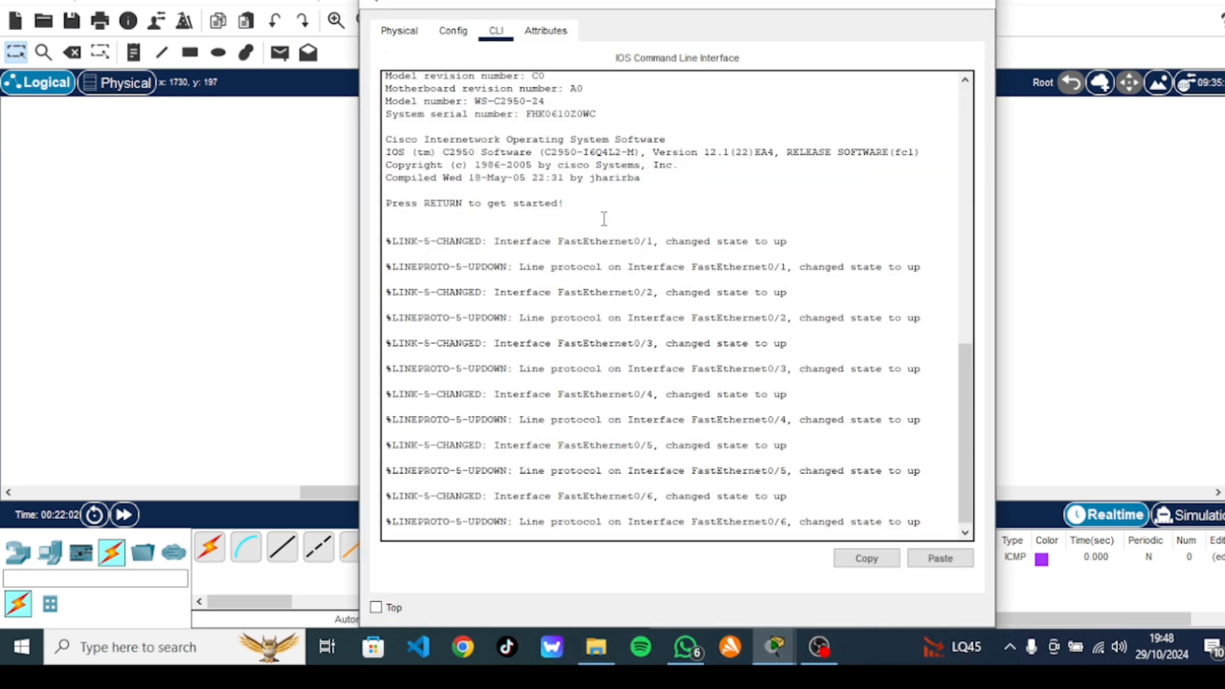
key("Return")
type("en")
key("Return")
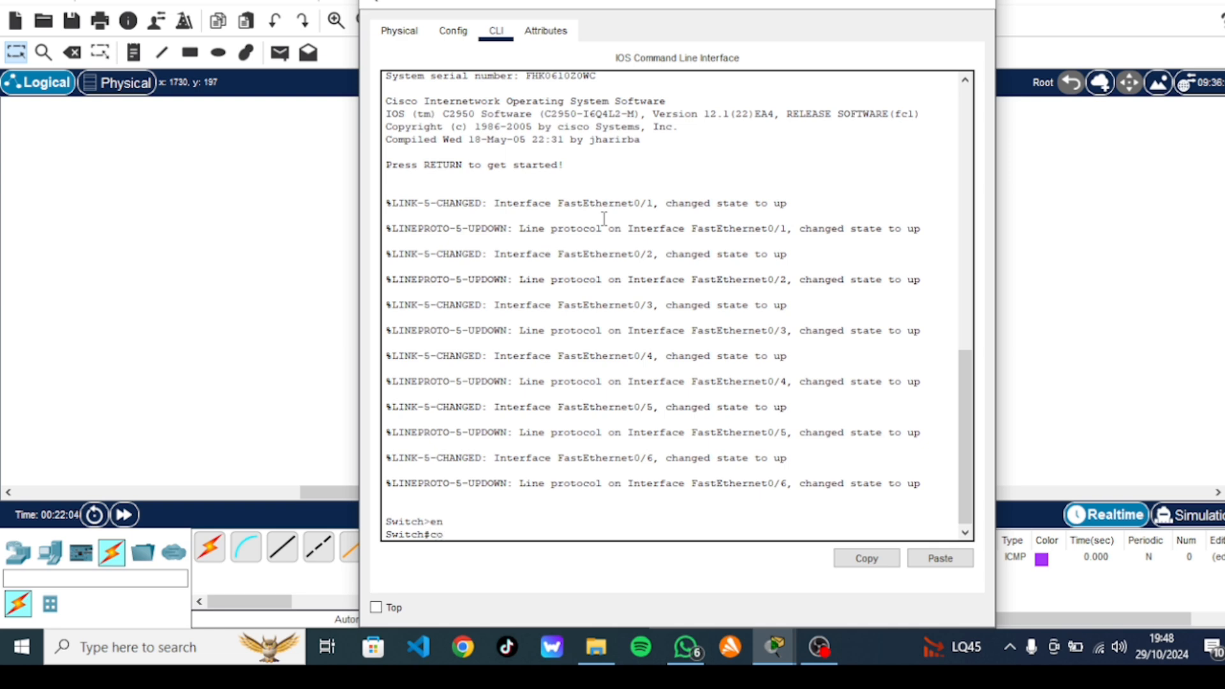
type("conf t")
key("Return")
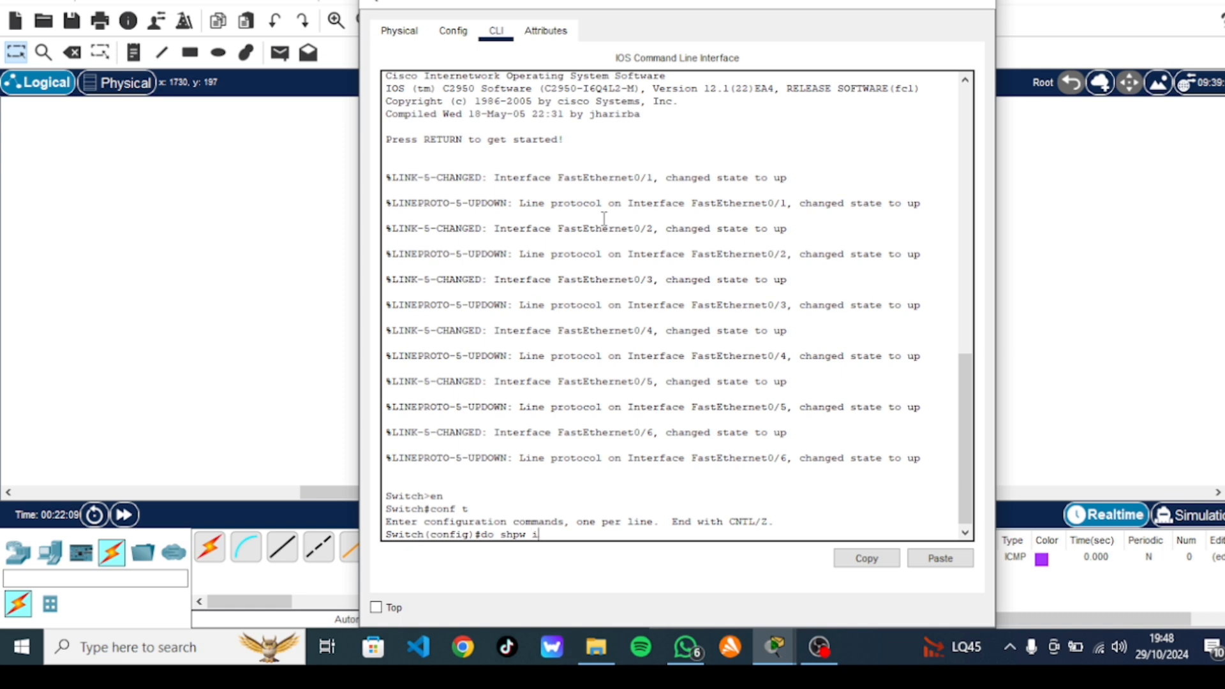
Display the VLAN 1 interface details on Switch1 with do show int vlan1
type("do shpw int vlan ")
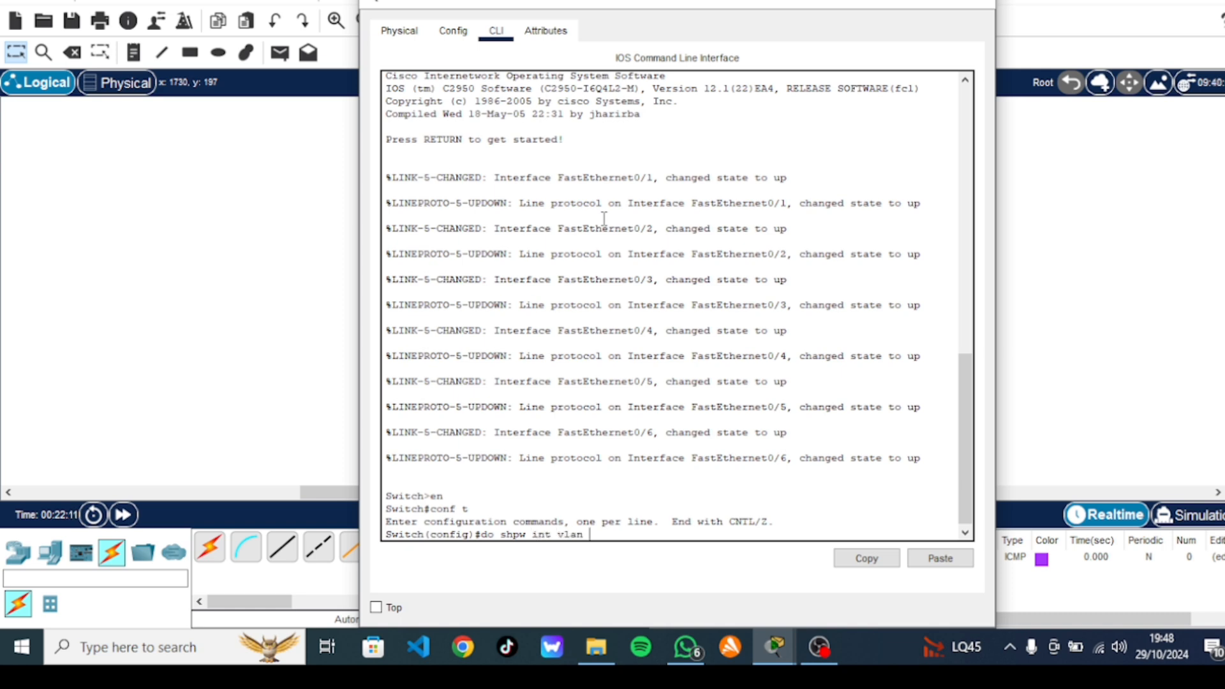
type("1")
key("Return")
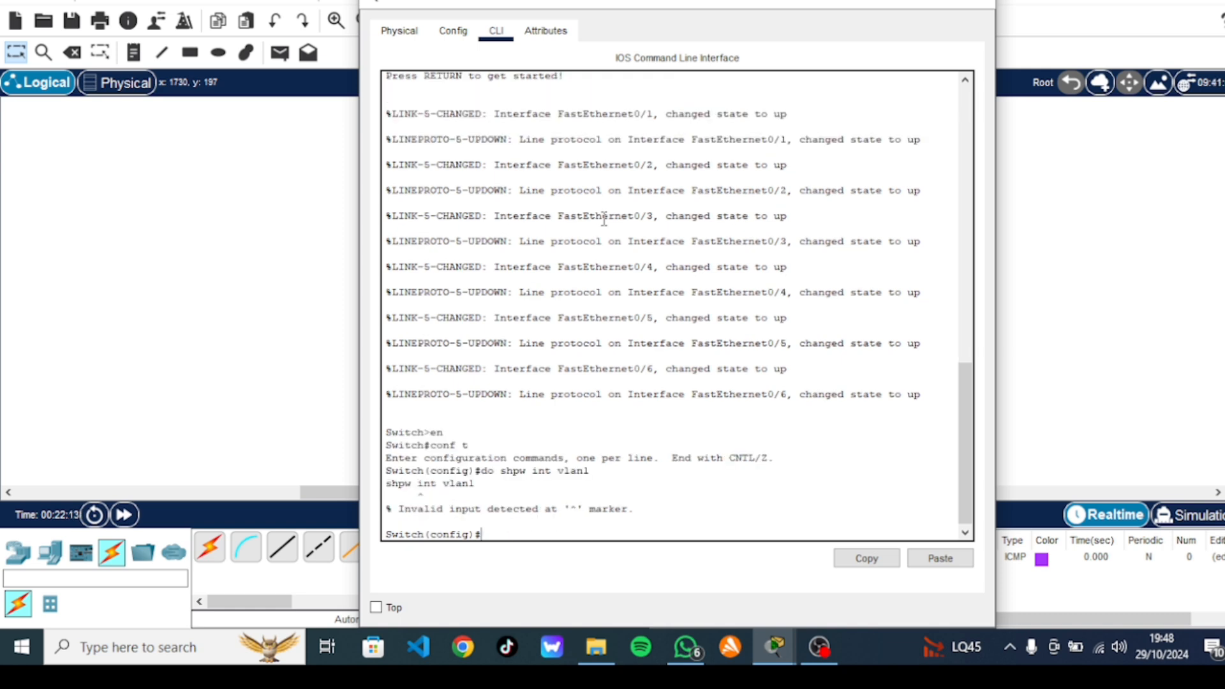
key("Up")
key("BackSpace")
type("0")
key("Return")
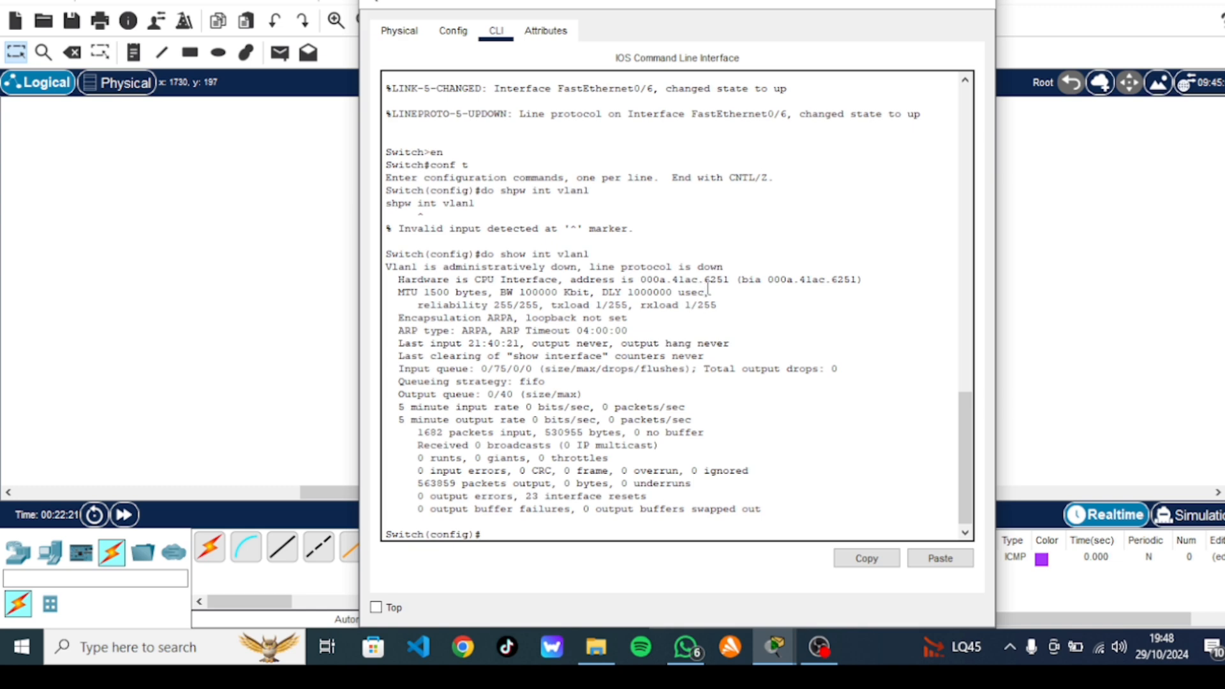
Copy the hardware address 000a.41ac.6251 from Switch1's output and return to the workspace
left_click_drag(729, 279, 642, 283)
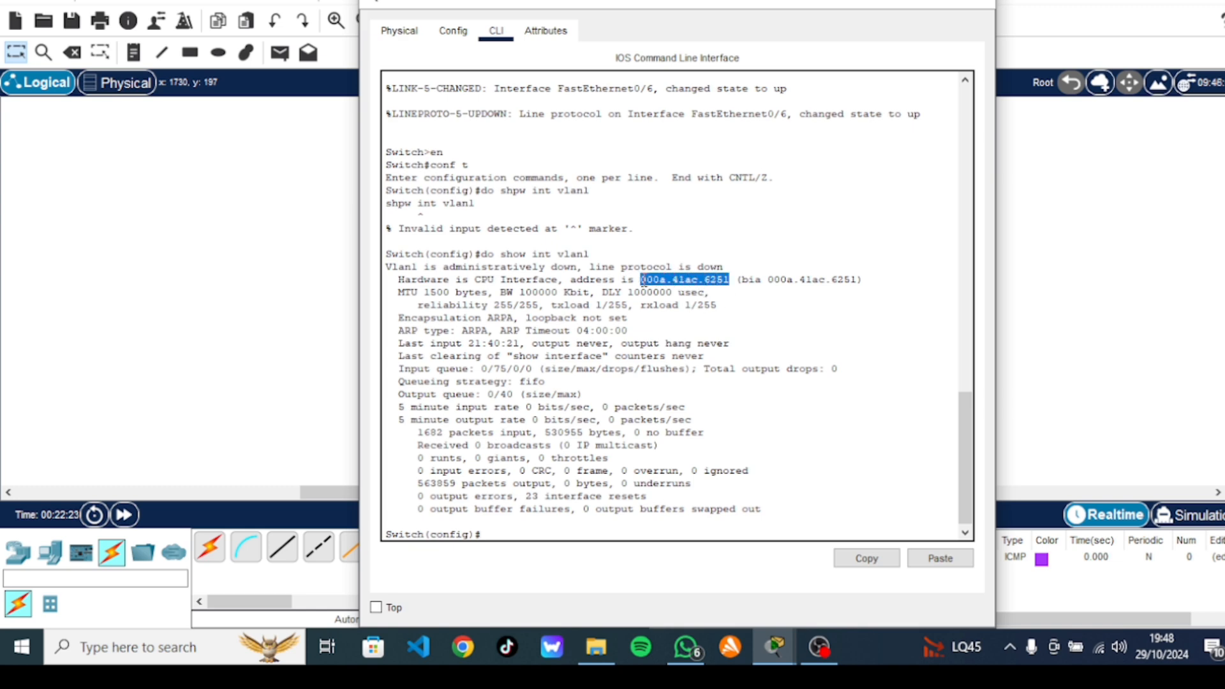
right_click(644, 284)
left_click(669, 289)
left_click(1026, 314)
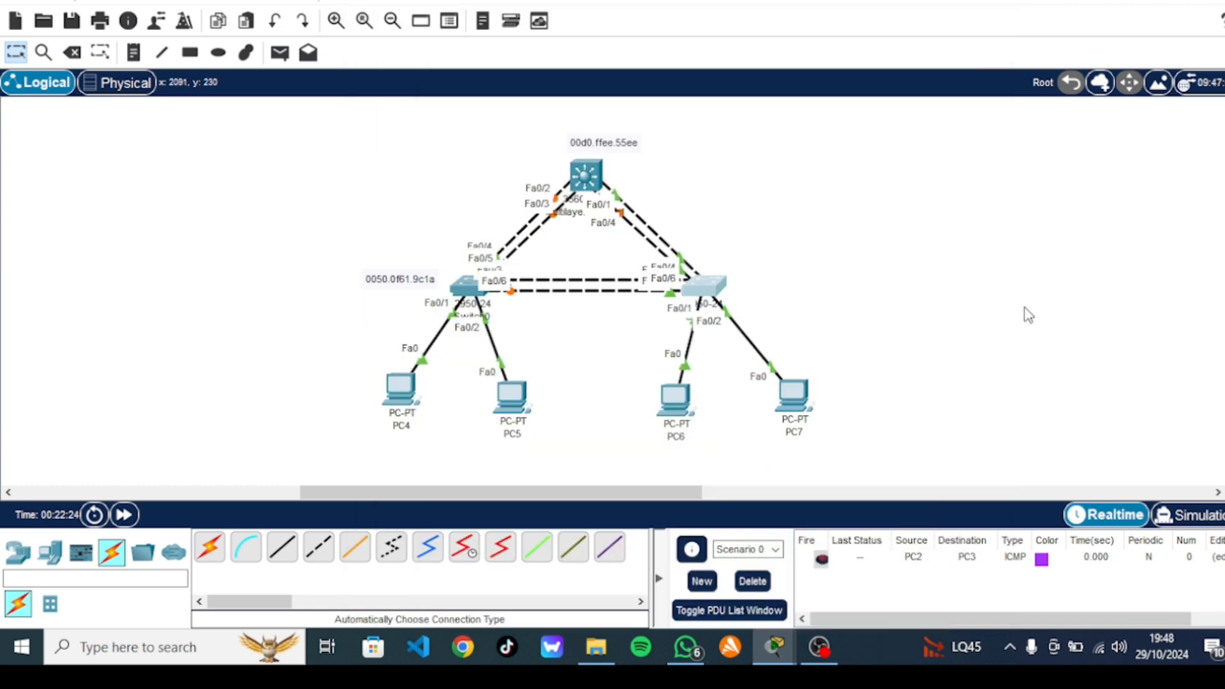
Add a note reading 000a.41ac.6251 and position it beside Switch1, on the side away from Switch0
left_click(133, 52)
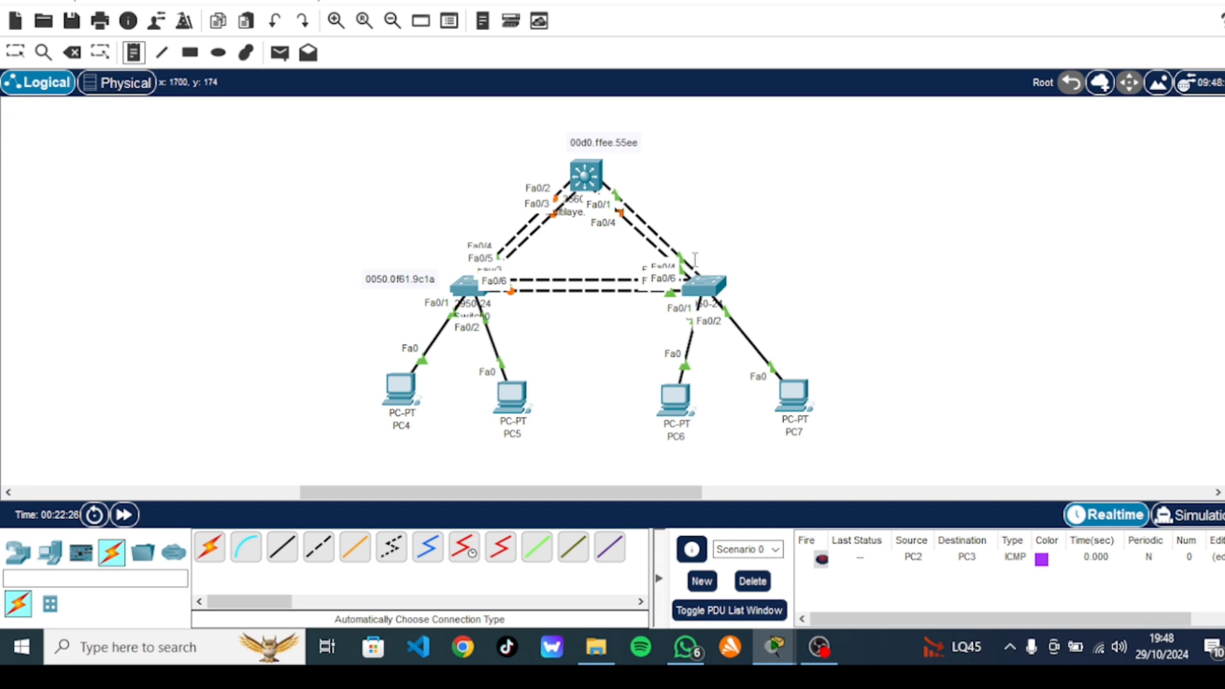
left_click(740, 278)
key("ctrl+v")
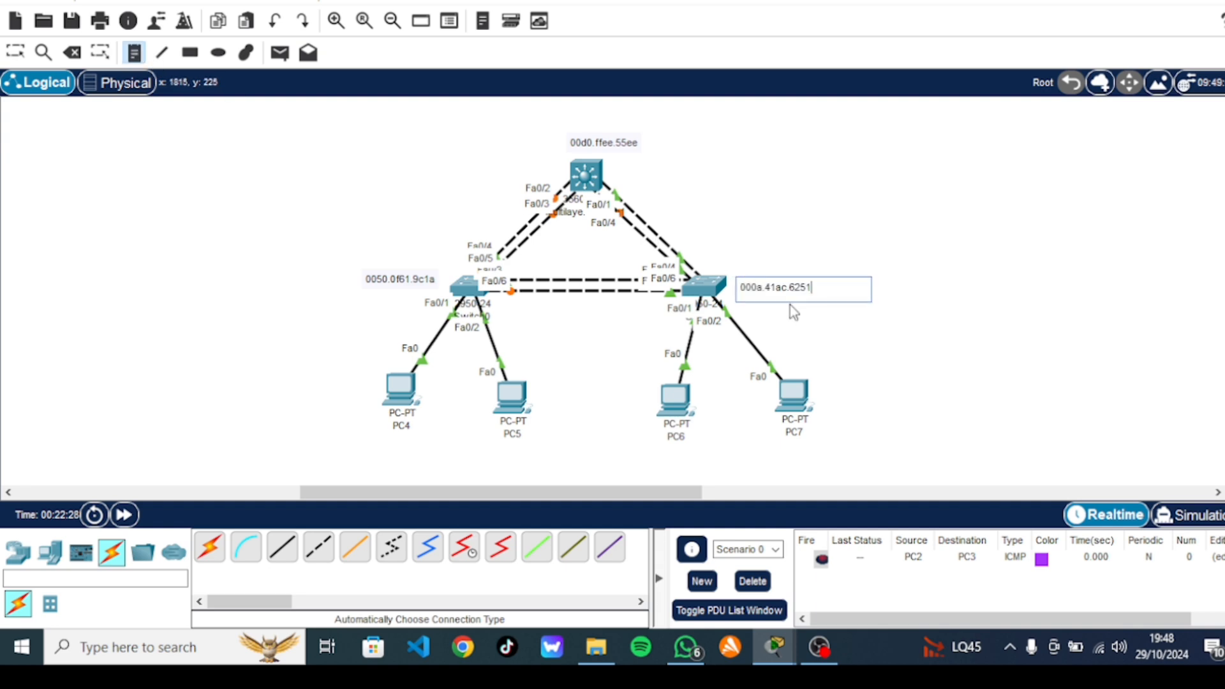
left_click(16, 53)
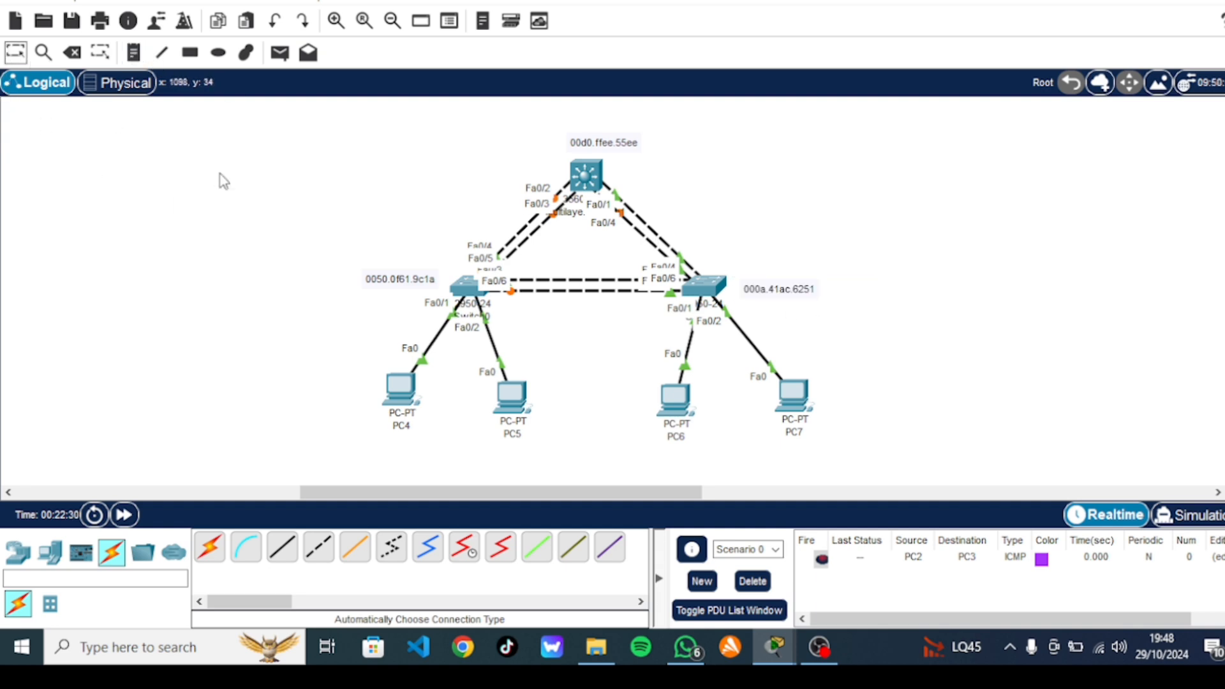
left_click_drag(783, 296, 784, 294)
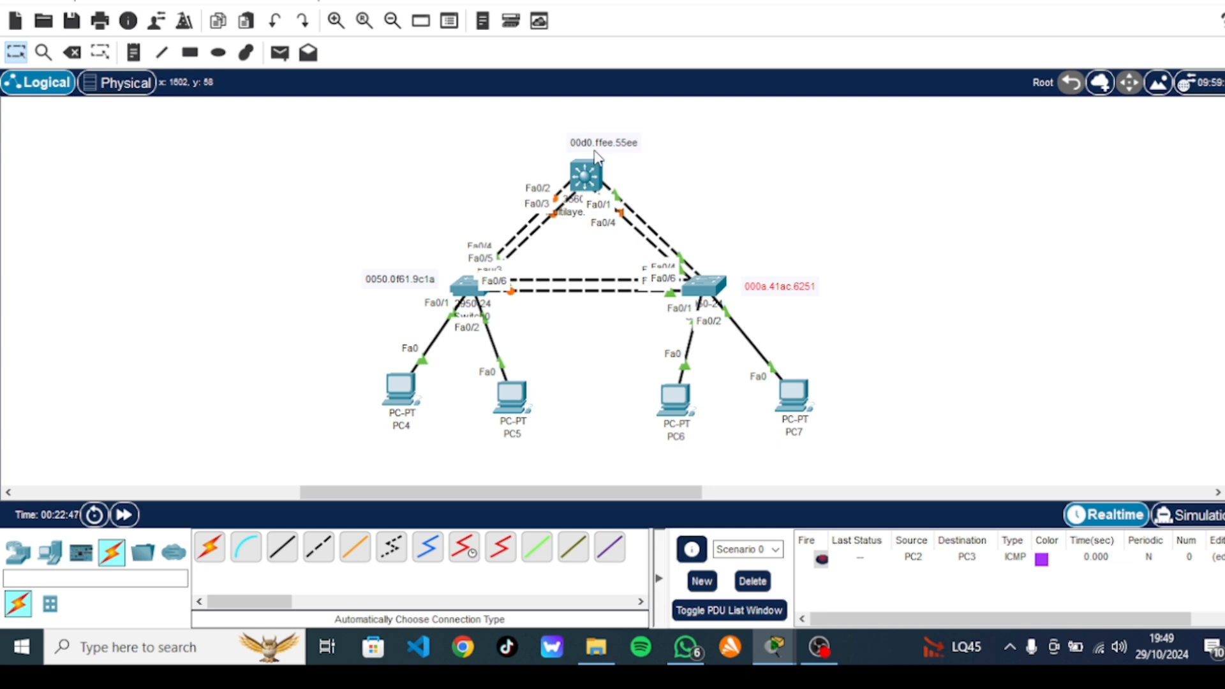
Center the 00d0.ffee.55ee note above the multilayer switch, and shift Switch1 slightly toward its own address note
mouse_move(602, 143)
left_mouse_down()
mouse_move(626, 150)
mouse_move(590, 140)
left_mouse_up()
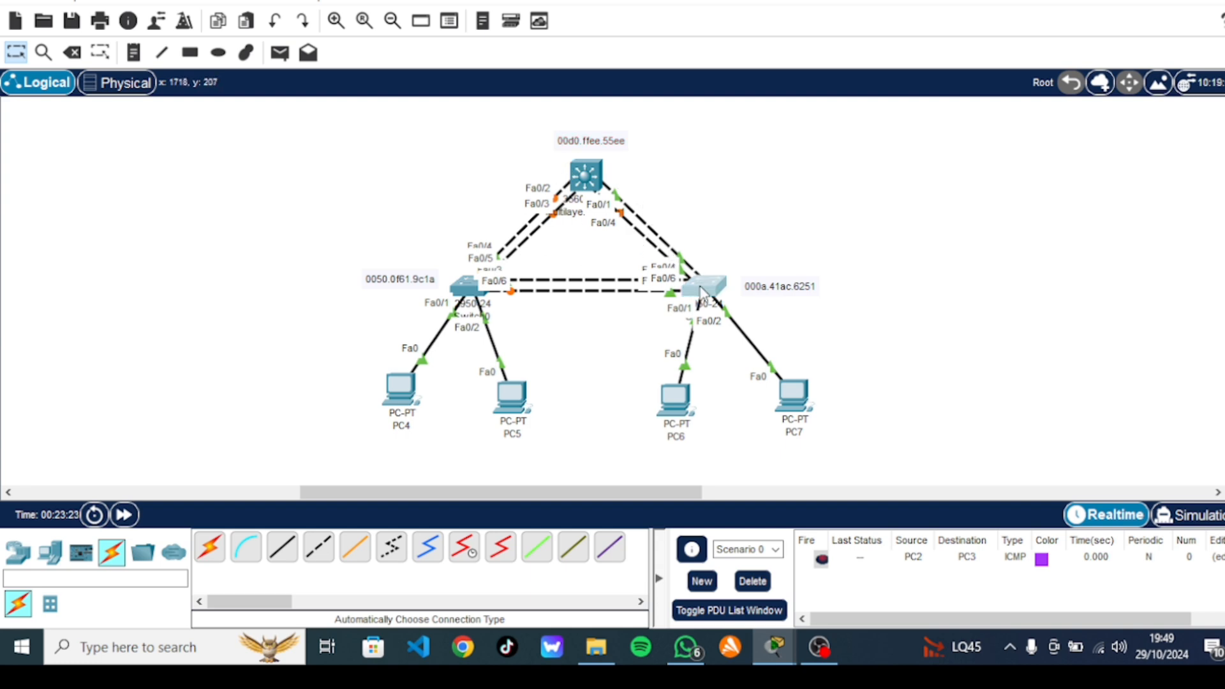
mouse_move(701, 287)
left_mouse_down()
mouse_move(722, 305)
mouse_move(705, 286)
mouse_move(661, 290)
mouse_move(708, 292)
mouse_move(705, 274)
mouse_move(733, 279)
mouse_move(684, 280)
mouse_move(703, 291)
left_mouse_up()
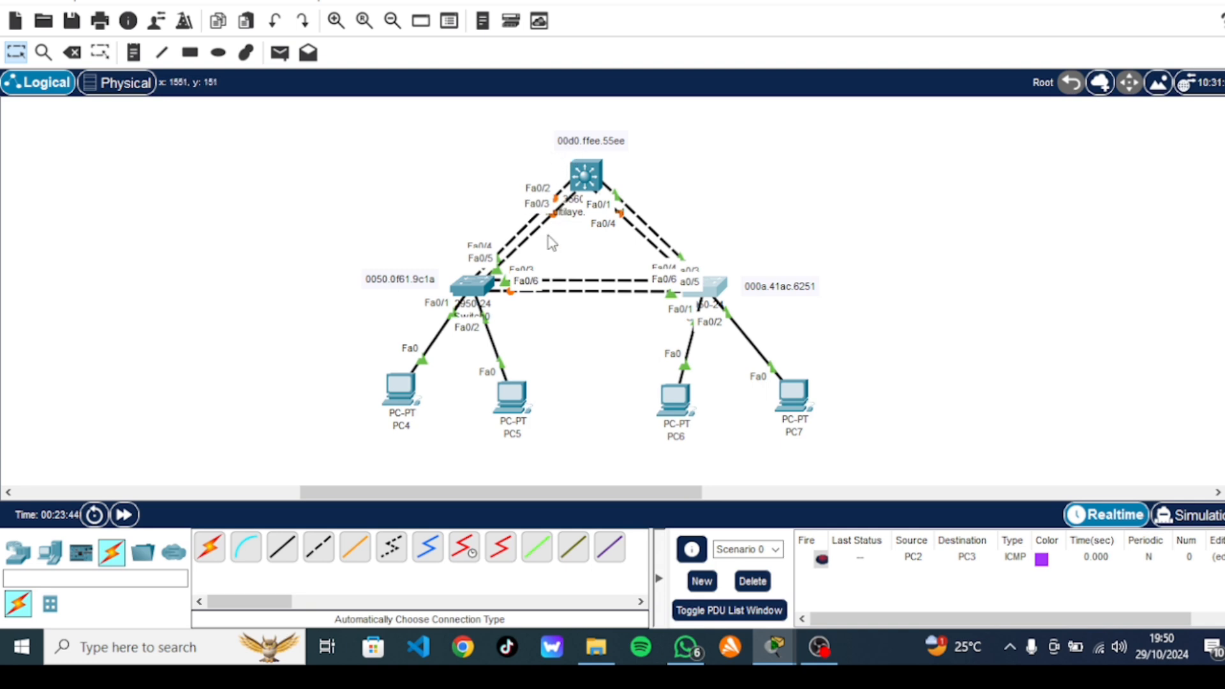
mouse_move(706, 290)
left_mouse_down()
mouse_move(697, 253)
mouse_move(686, 278)
mouse_move(713, 300)
mouse_move(715, 288)
left_mouse_up()
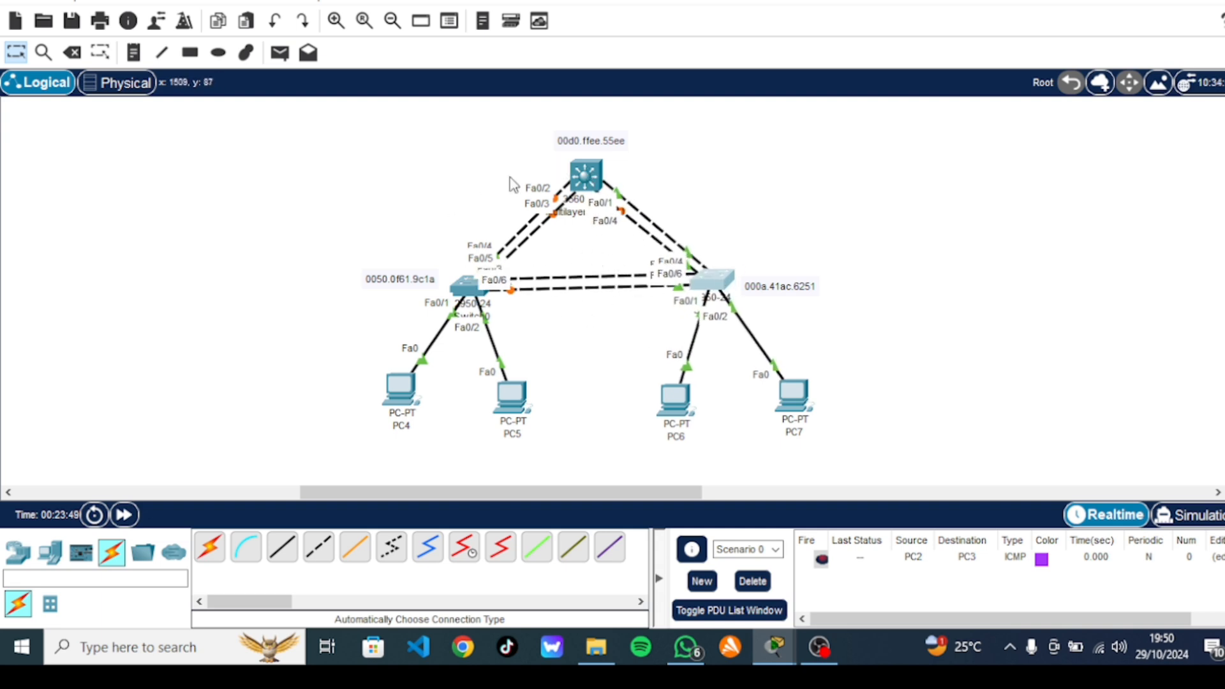
mouse_move(723, 298)
left_mouse_down()
mouse_move(695, 306)
mouse_move(701, 288)
left_mouse_up()
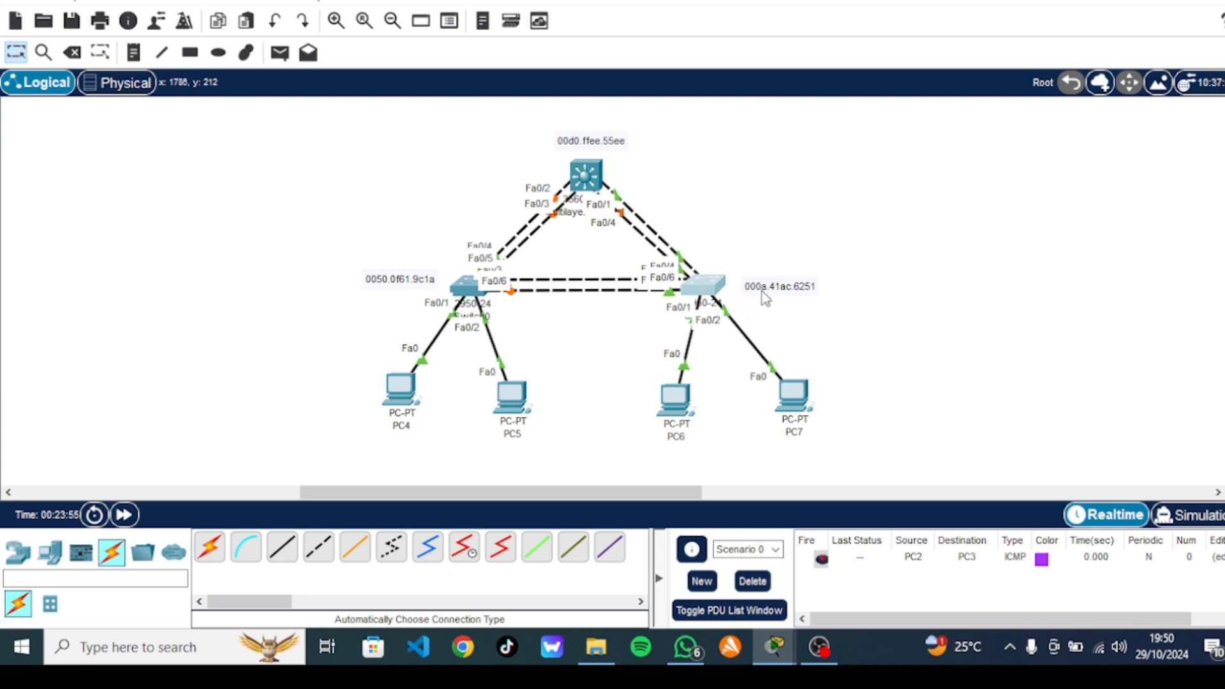
left_click_drag(765, 299, 768, 300)
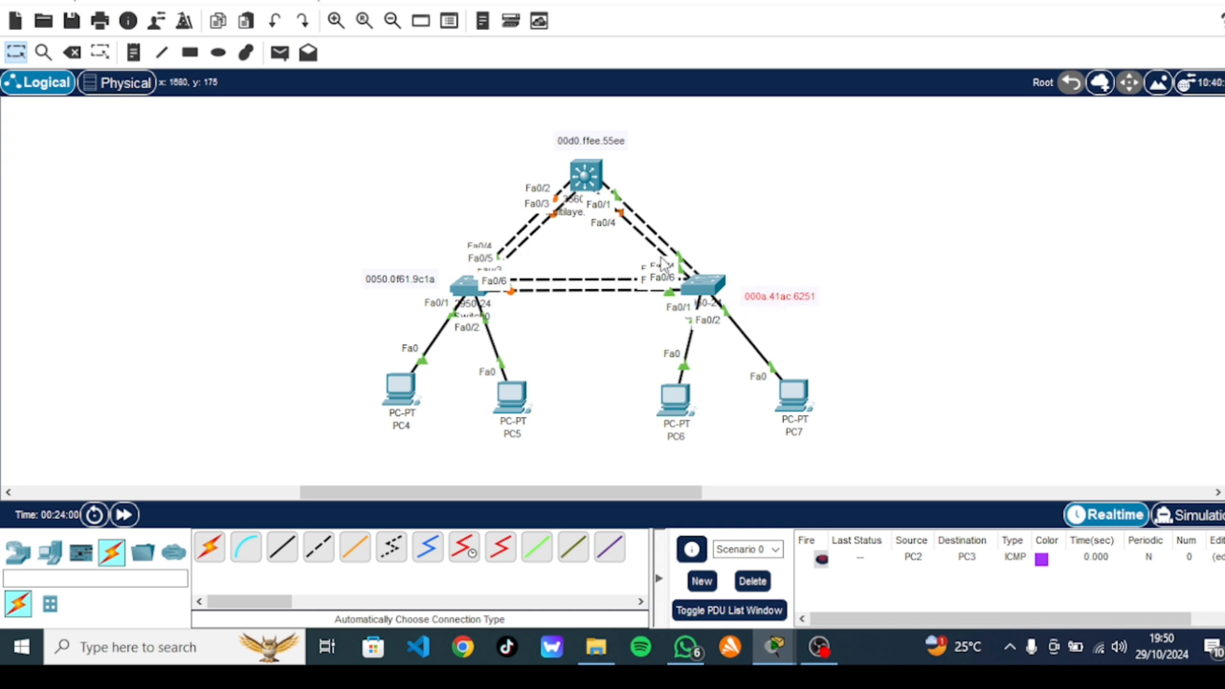
left_click_drag(702, 286, 716, 286)
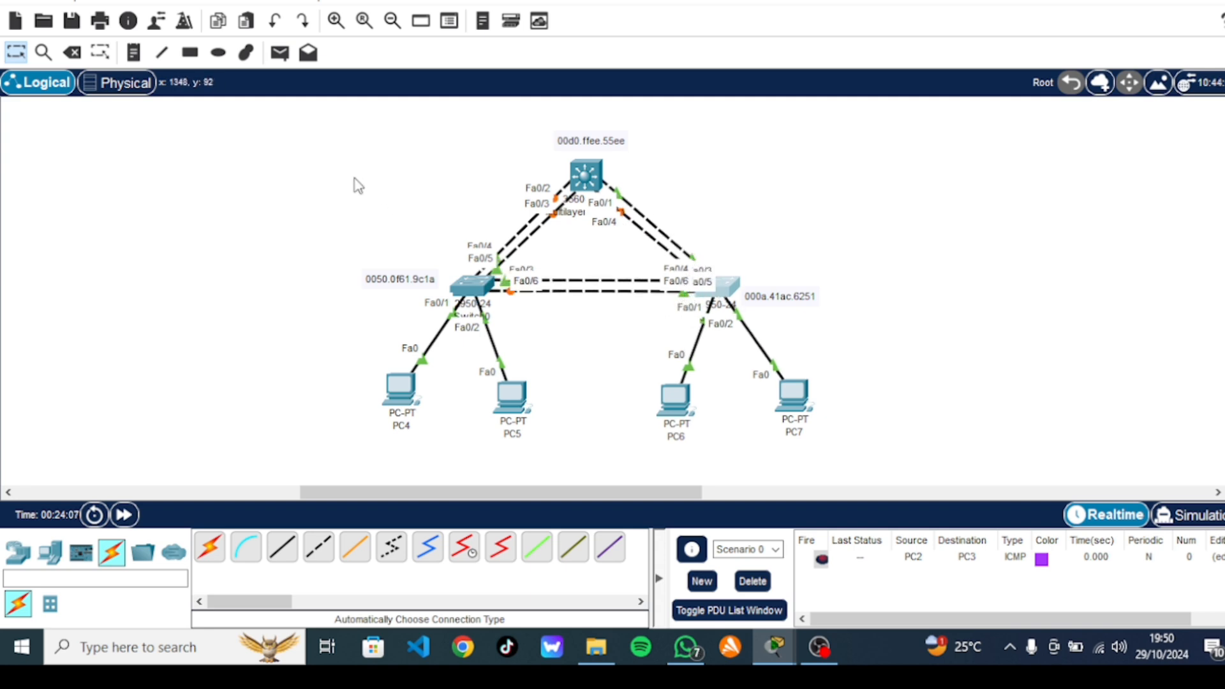
Try to reduce the label clutter by turning off Show Cable Info Popup in Physical Workspace in the preferences
left_click(44, 2)
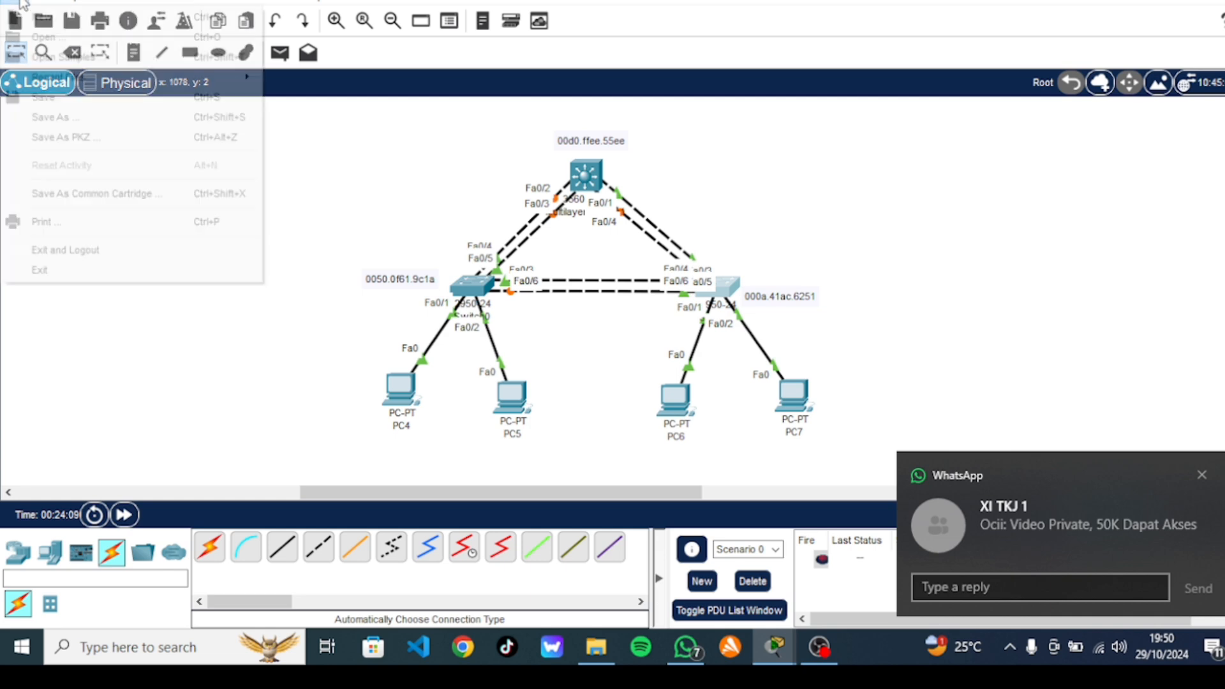
left_click(81, 16)
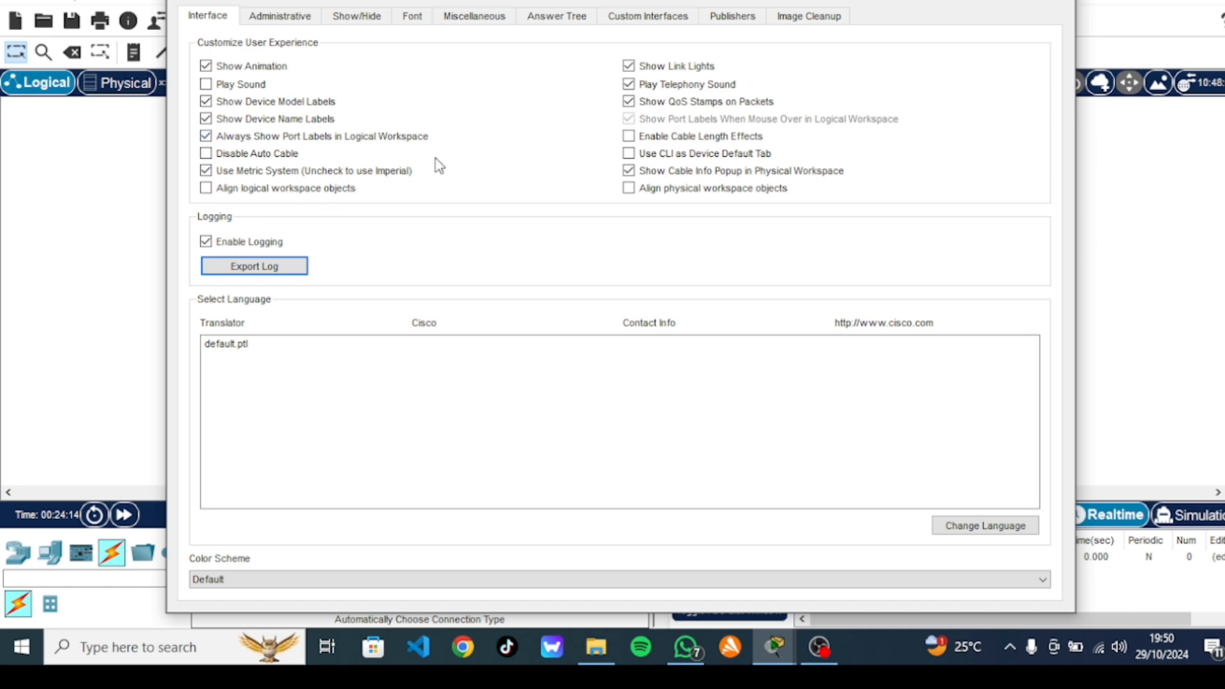
left_click(653, 172)
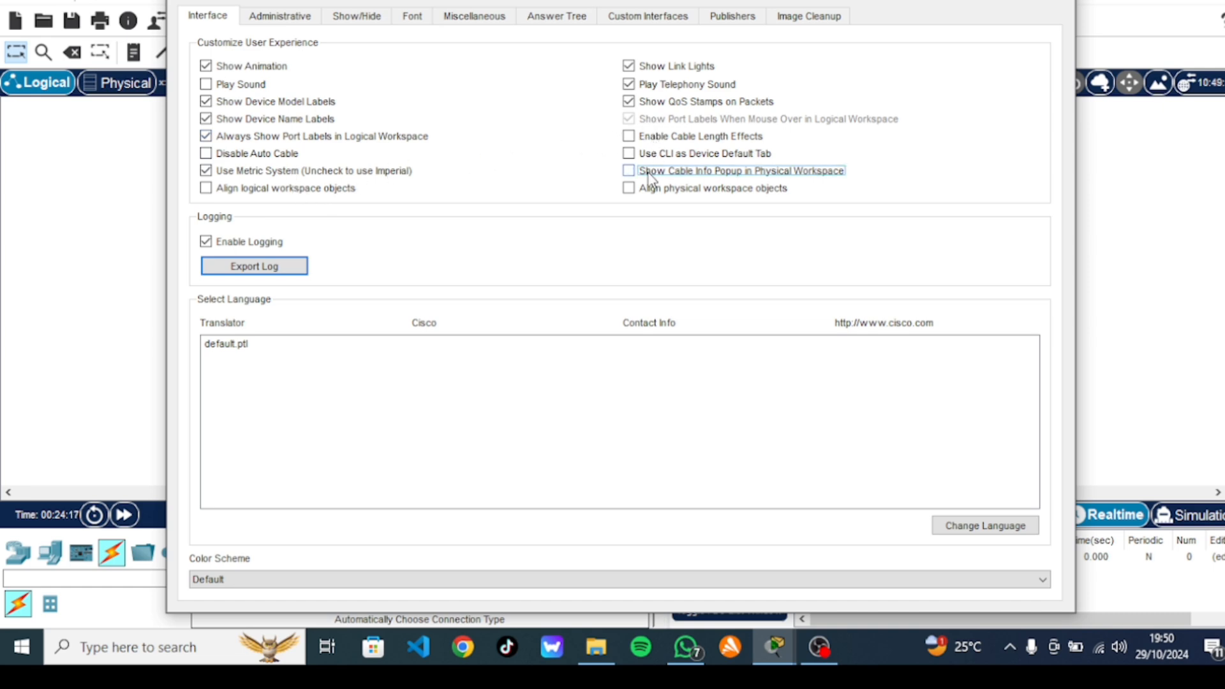
left_click(1054, 0)
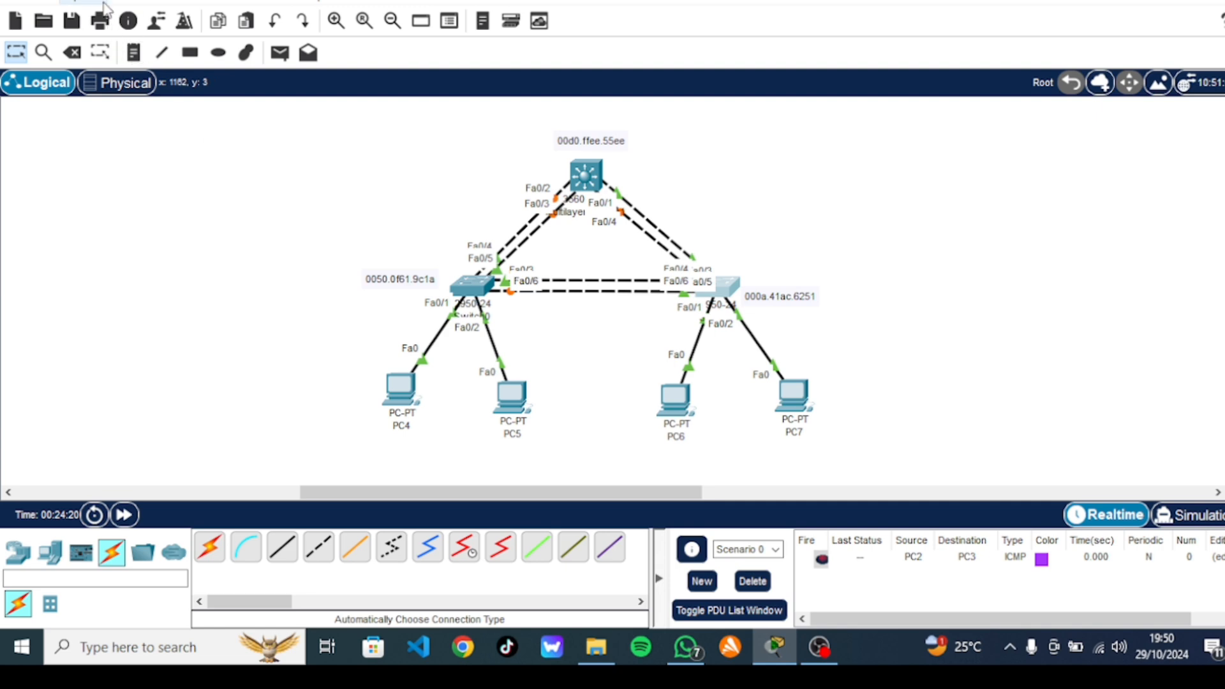
Re-enable Show Cable Info Popup in Physical Workspace and turn off Always Show Port Labels in Logical Workspace in the preferences
key("ctrl+r")
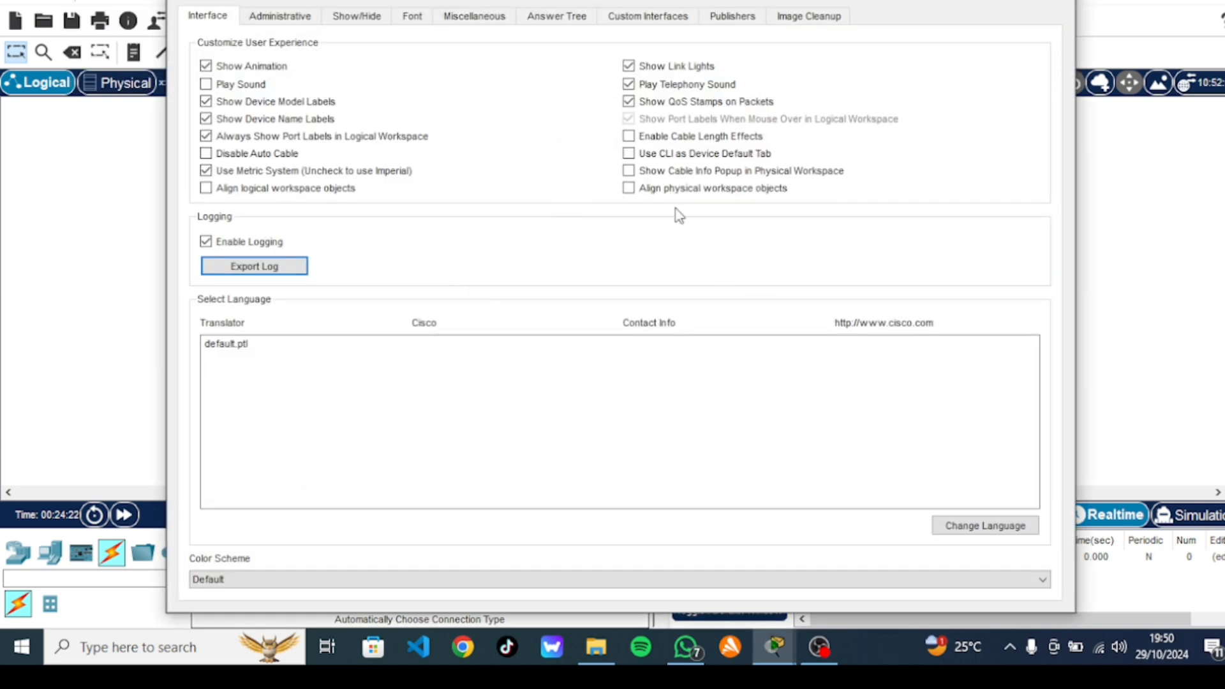
left_click(656, 175)
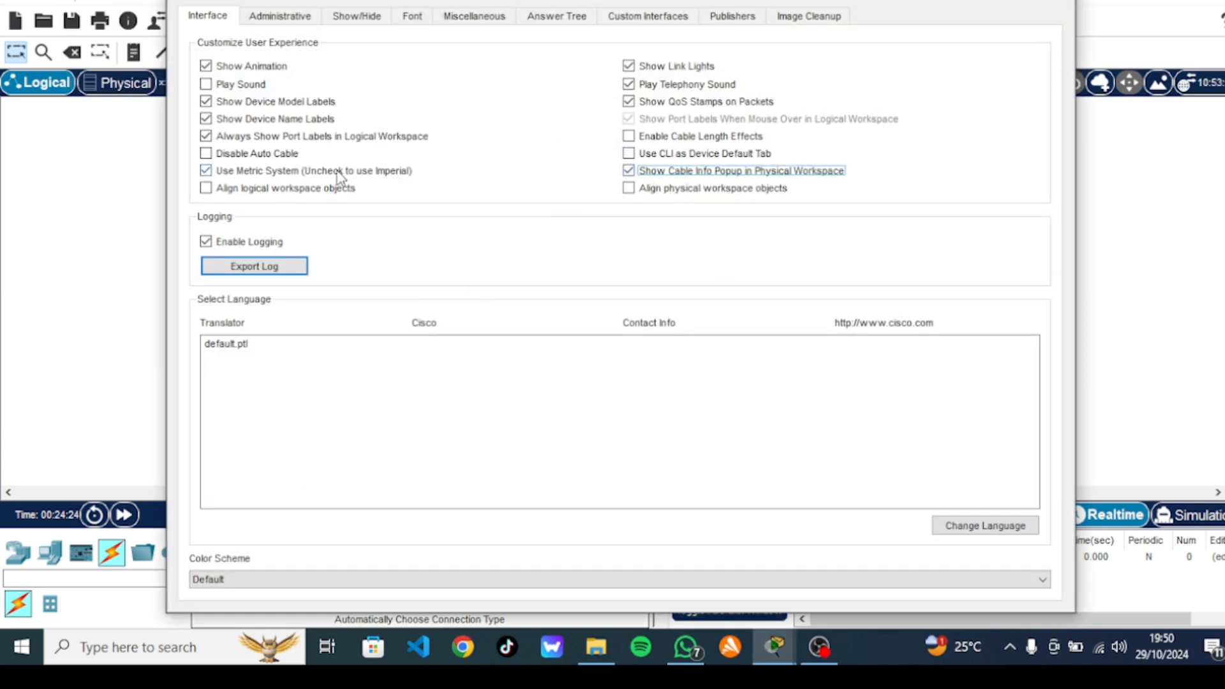
left_click(290, 137)
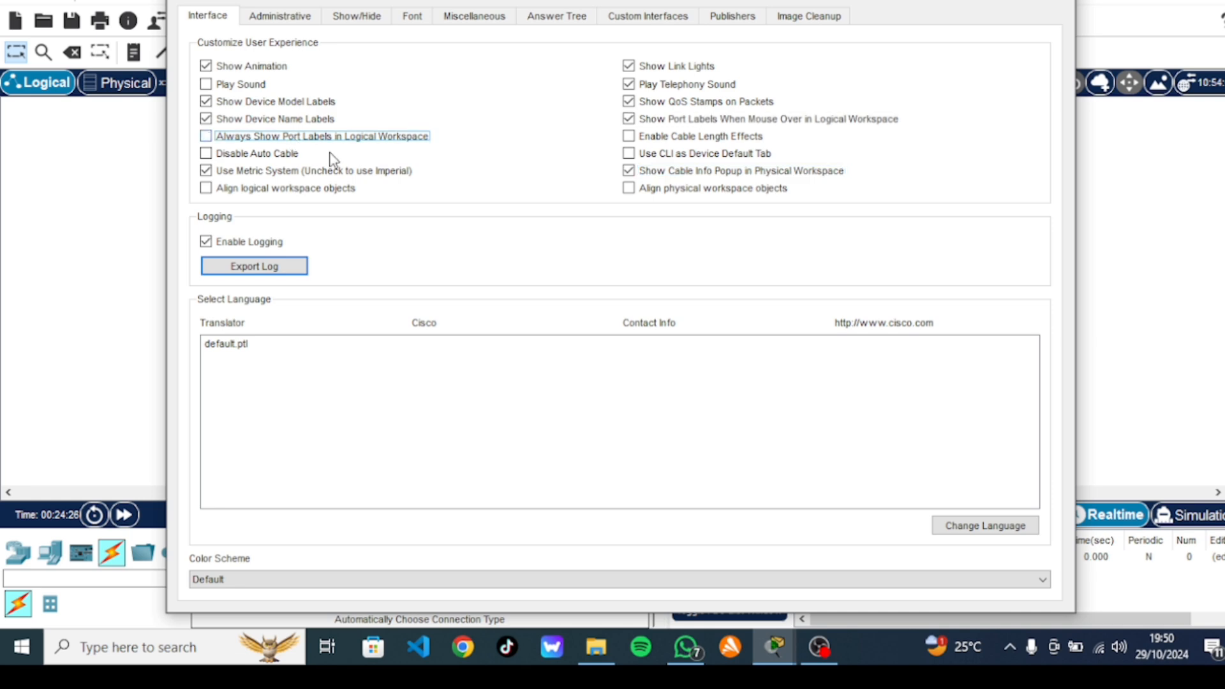
left_click(1073, 3)
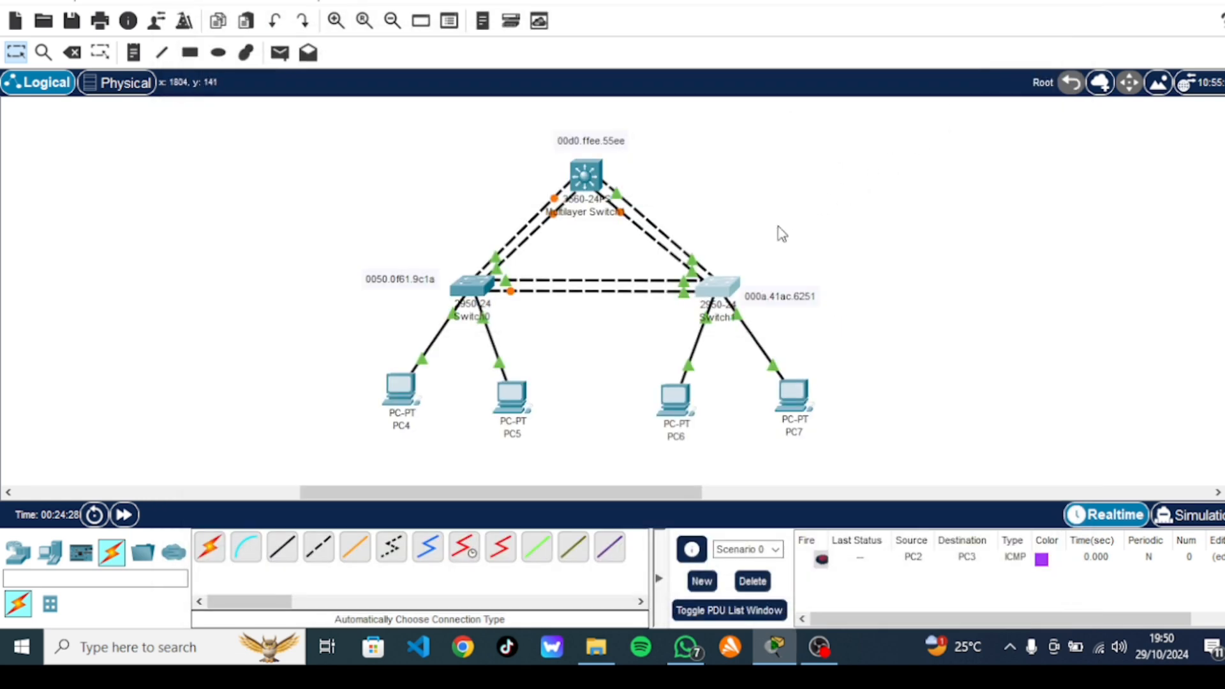
Open Switch1's CLI and display its spanning tree details with do show spanning-tree
left_click_drag(719, 288, 720, 289)
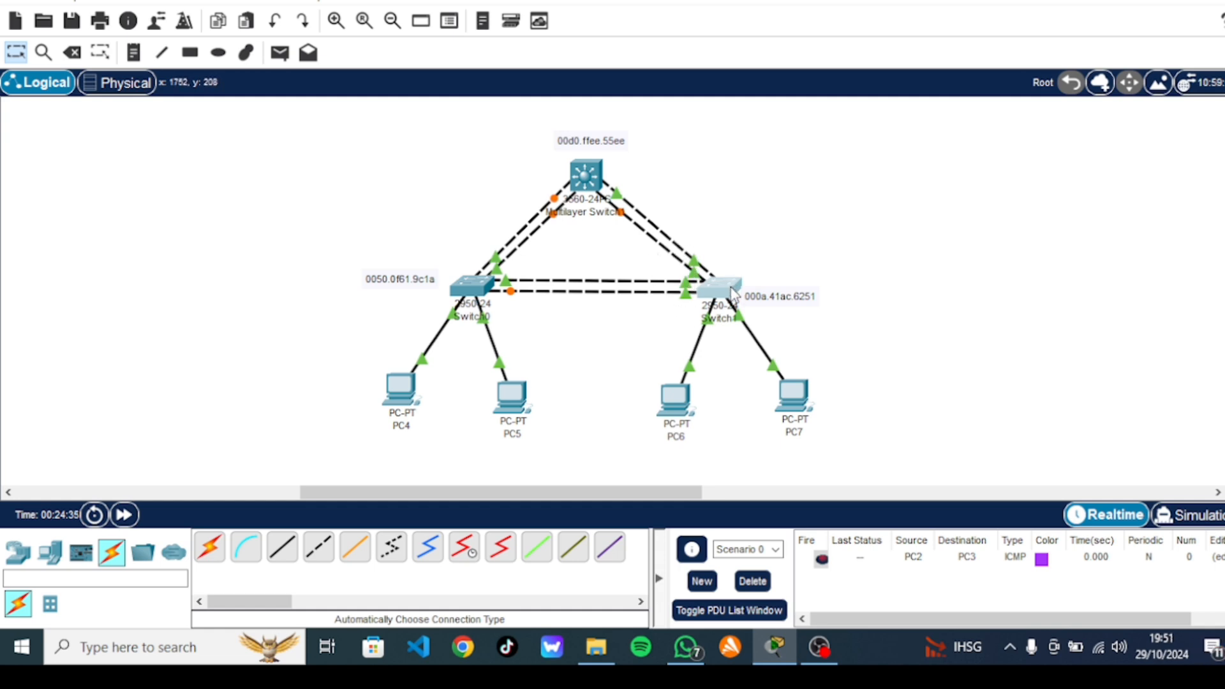
mouse_move(733, 295)
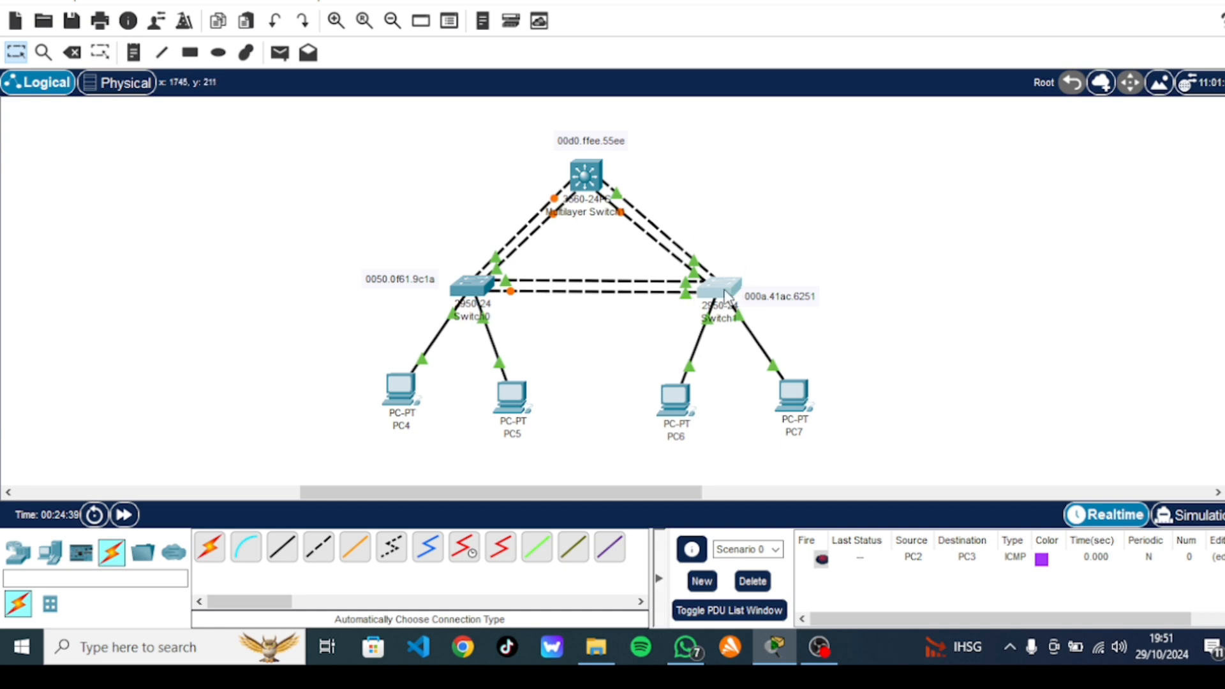
left_click(756, 298)
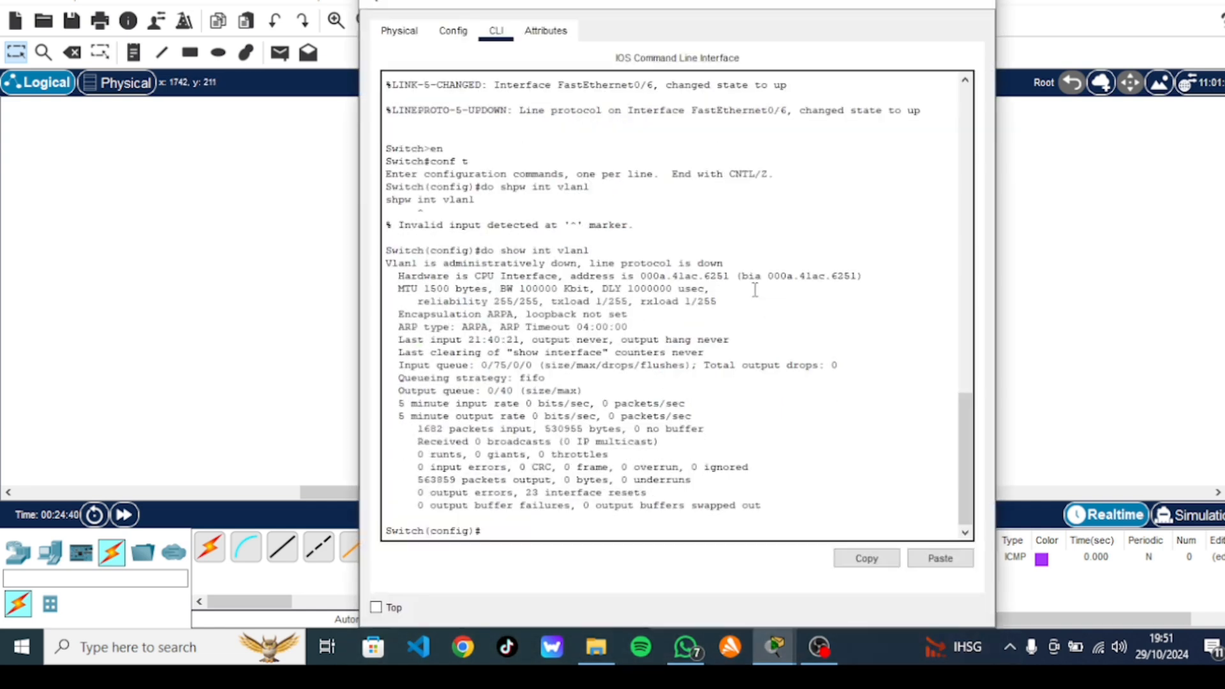
left_click(731, 355)
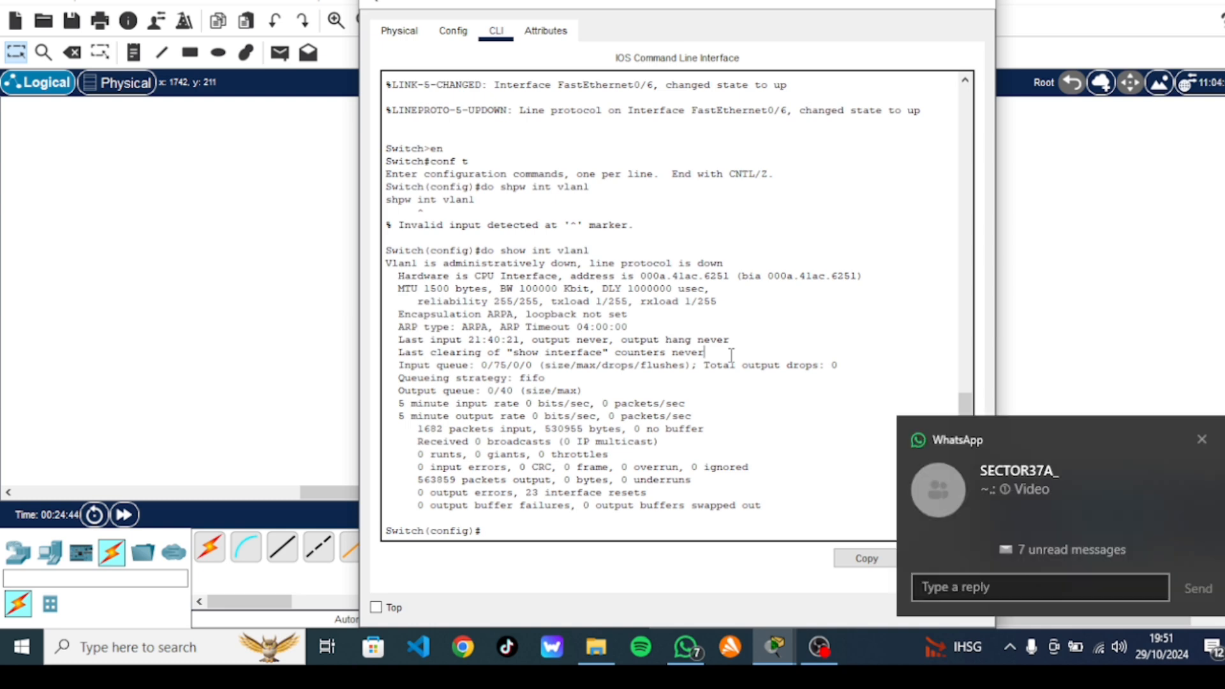
type("do show spanning-tre")
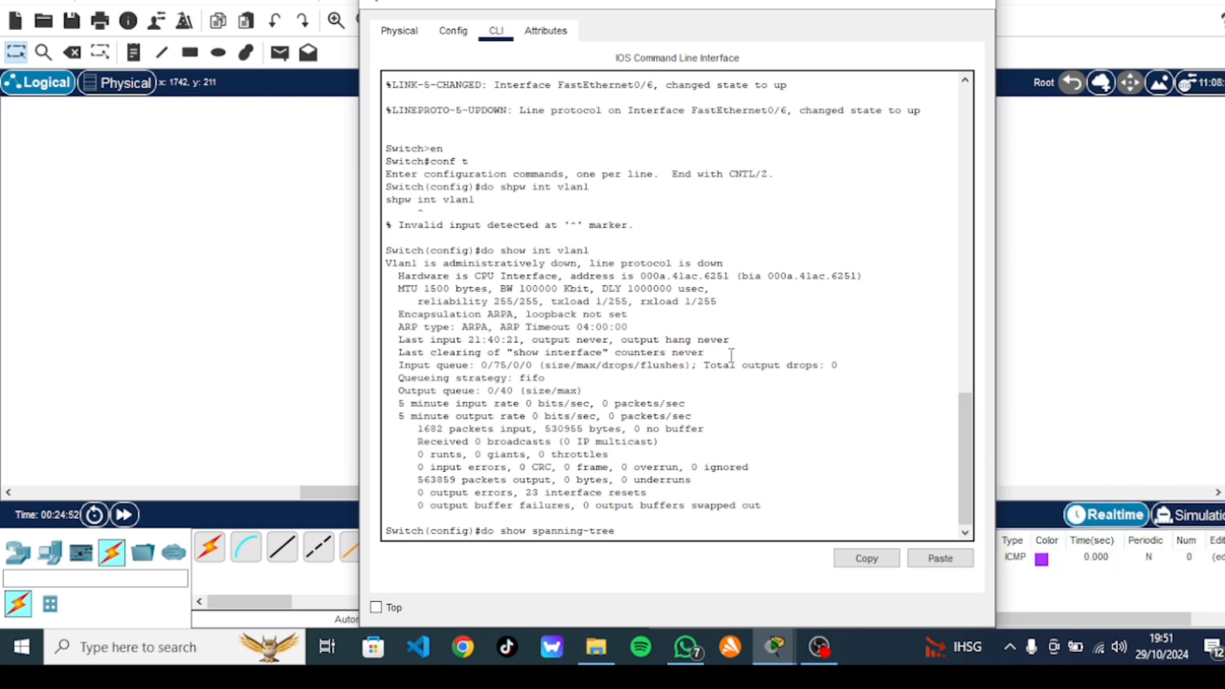
type("e")
key("Return")
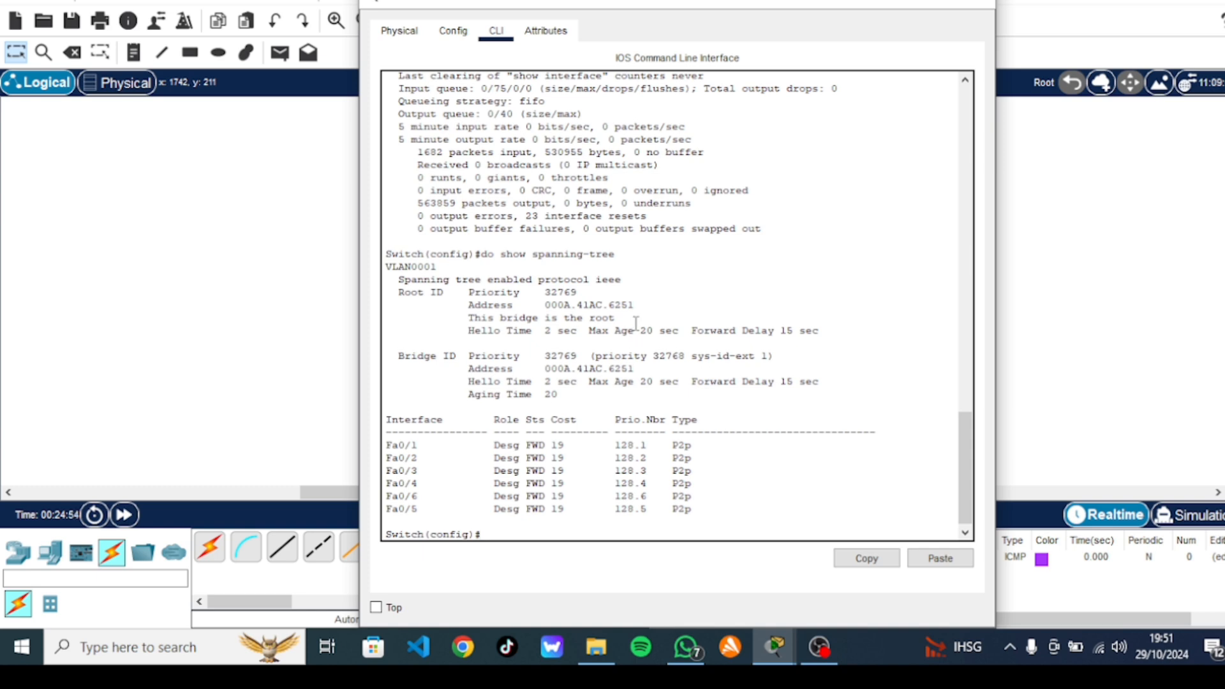
Compare the Root ID and Bridge ID addresses in Switch1's spanning tree output, then close its window
left_click_drag(637, 304, 543, 301)
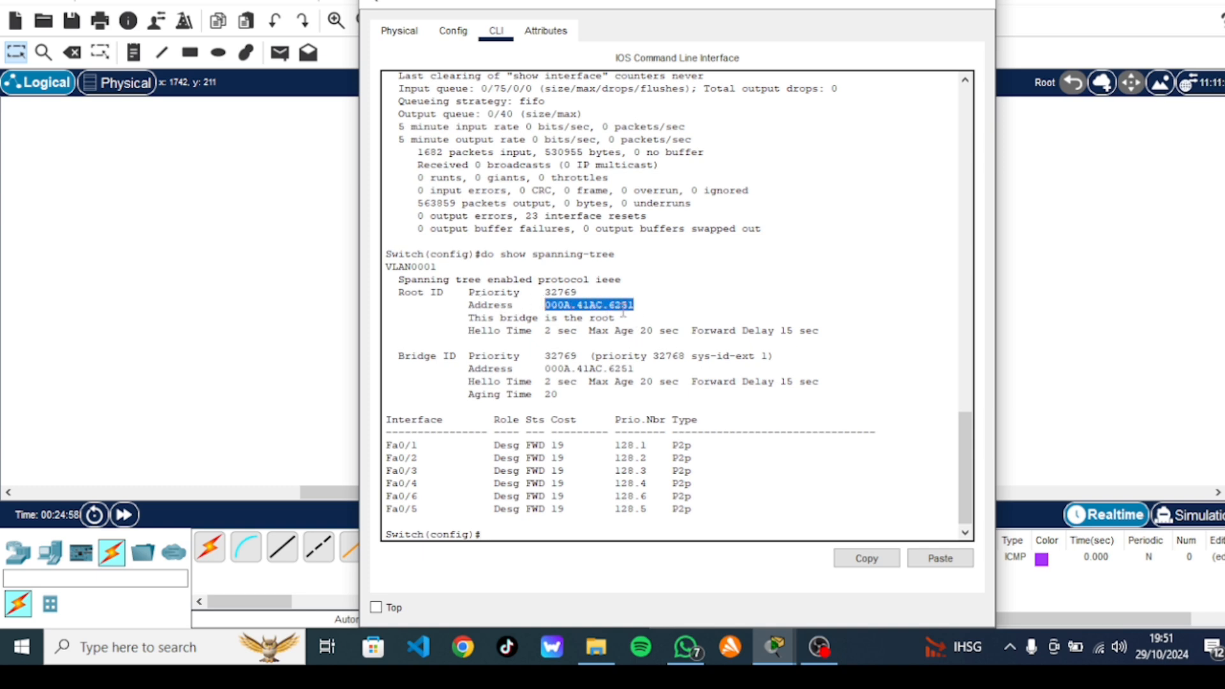
left_click_drag(640, 368, 545, 371)
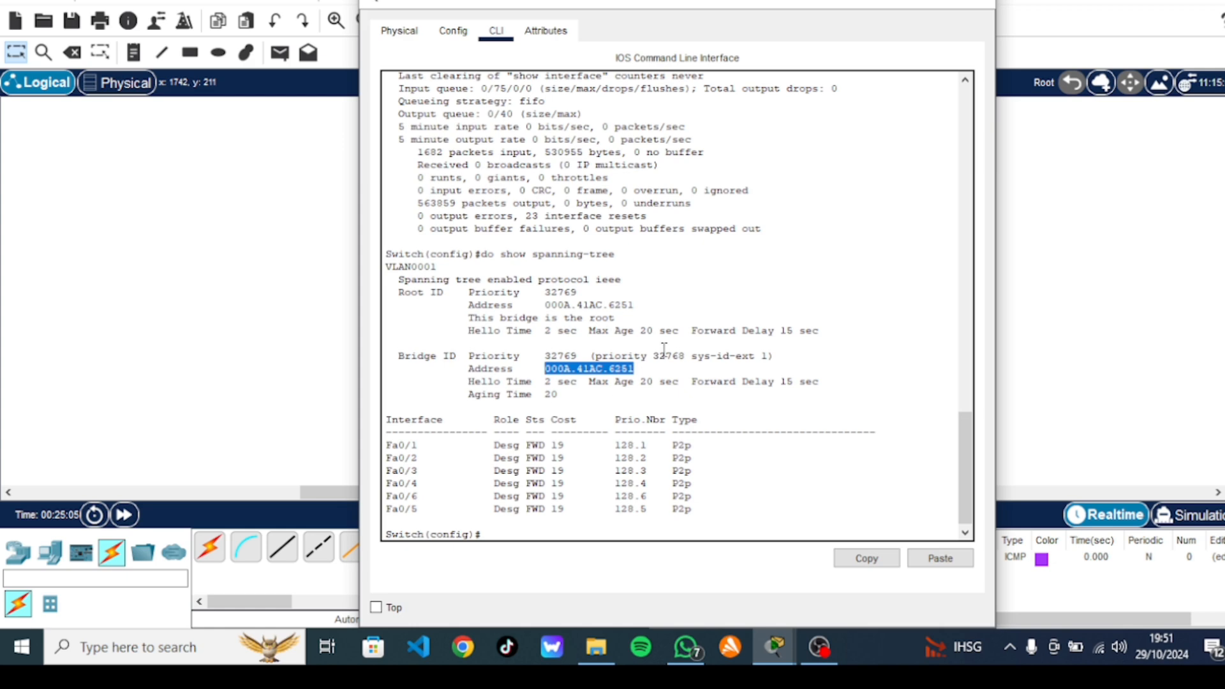
left_click(980, 6)
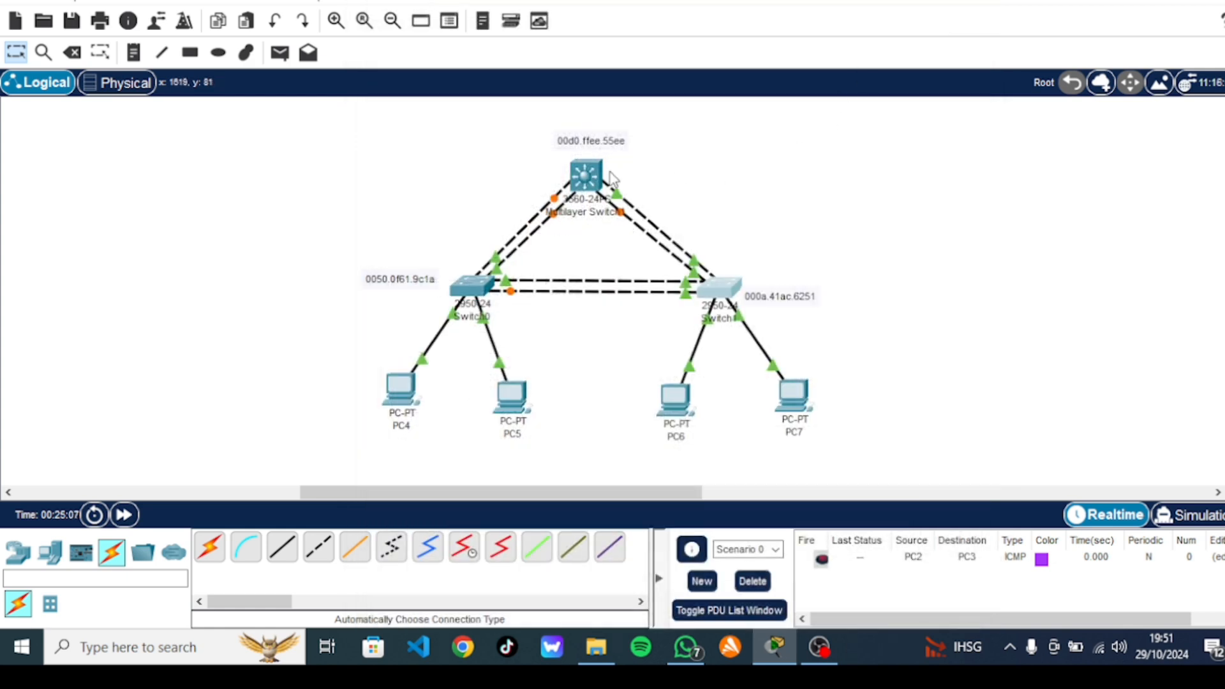
Open the multilayer switch's CLI and enter global configuration mode with en and conf t
left_click(586, 189)
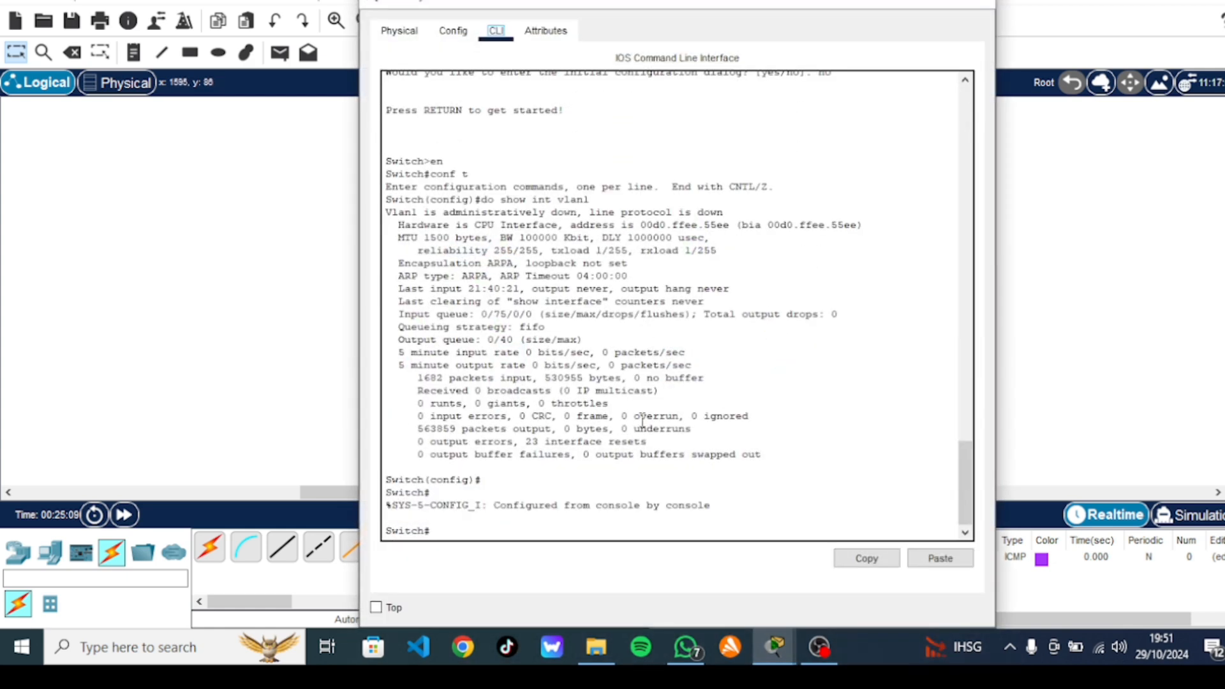
key("Return")
type("en")
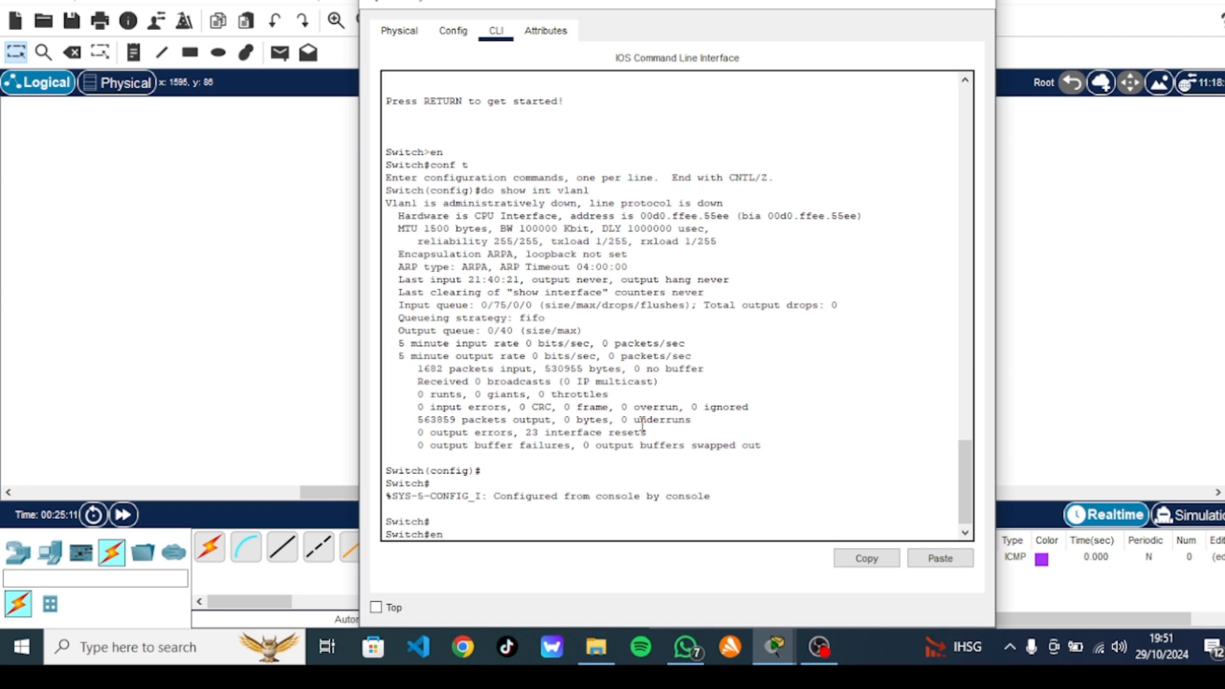
key("Return")
type("con")
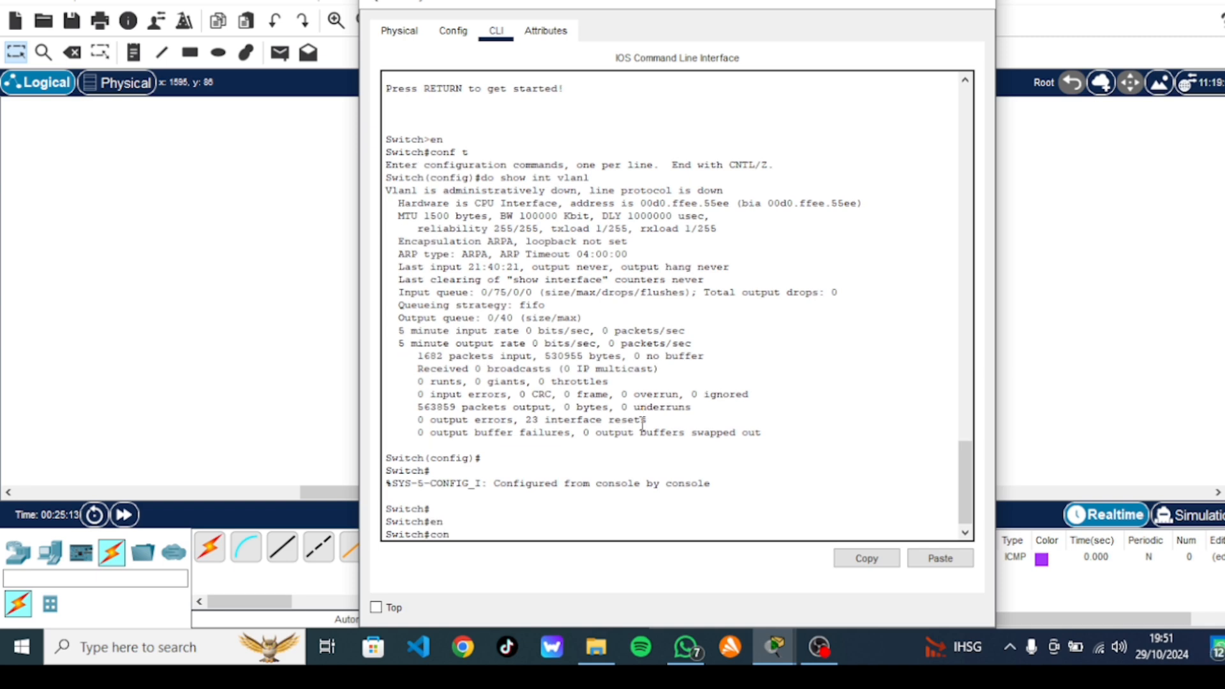
type("f t")
key("Return")
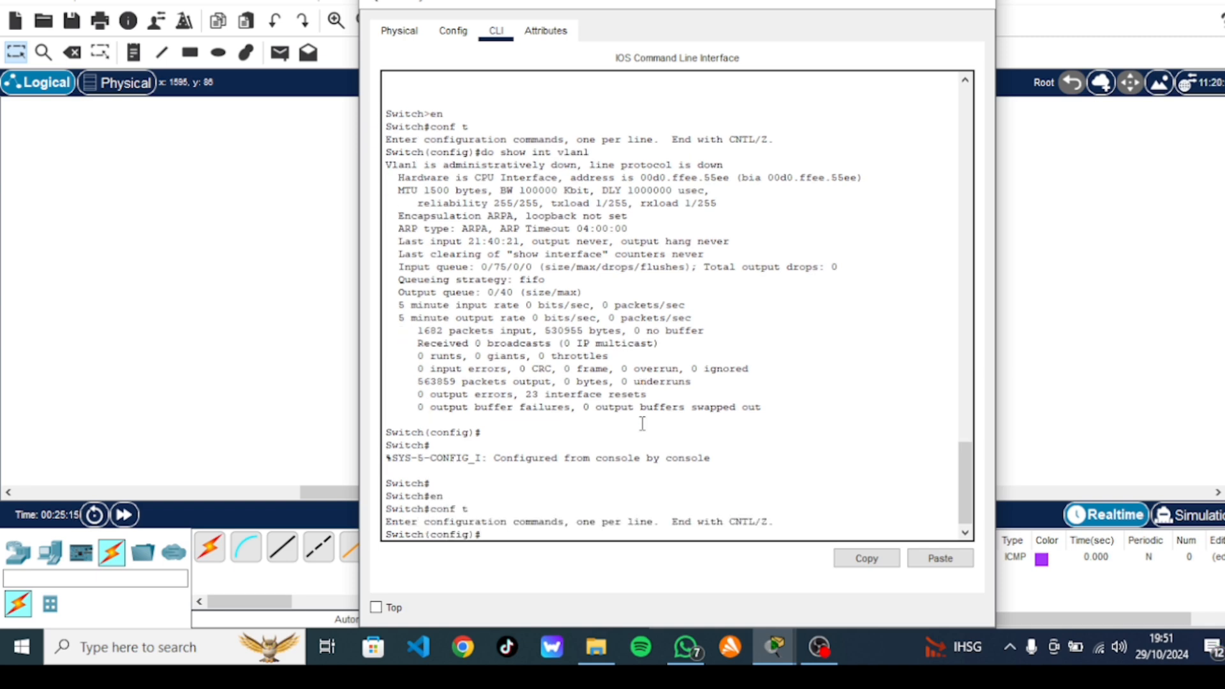
Display the multilayer switch's spanning tree details with do show spanning-tree
type("do show")
type(" in")
key("BackSpace")
type("pan")
key("Tab")
key("Tab")
type("ni")
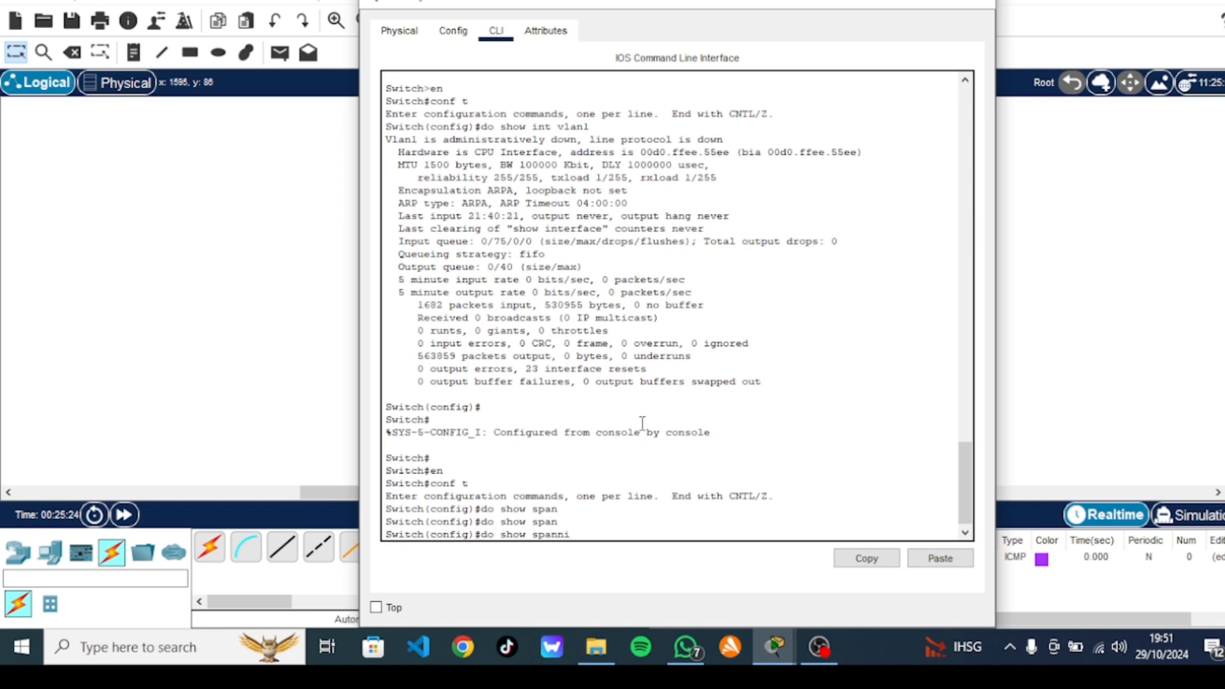
type("ng-tree")
key("Return")
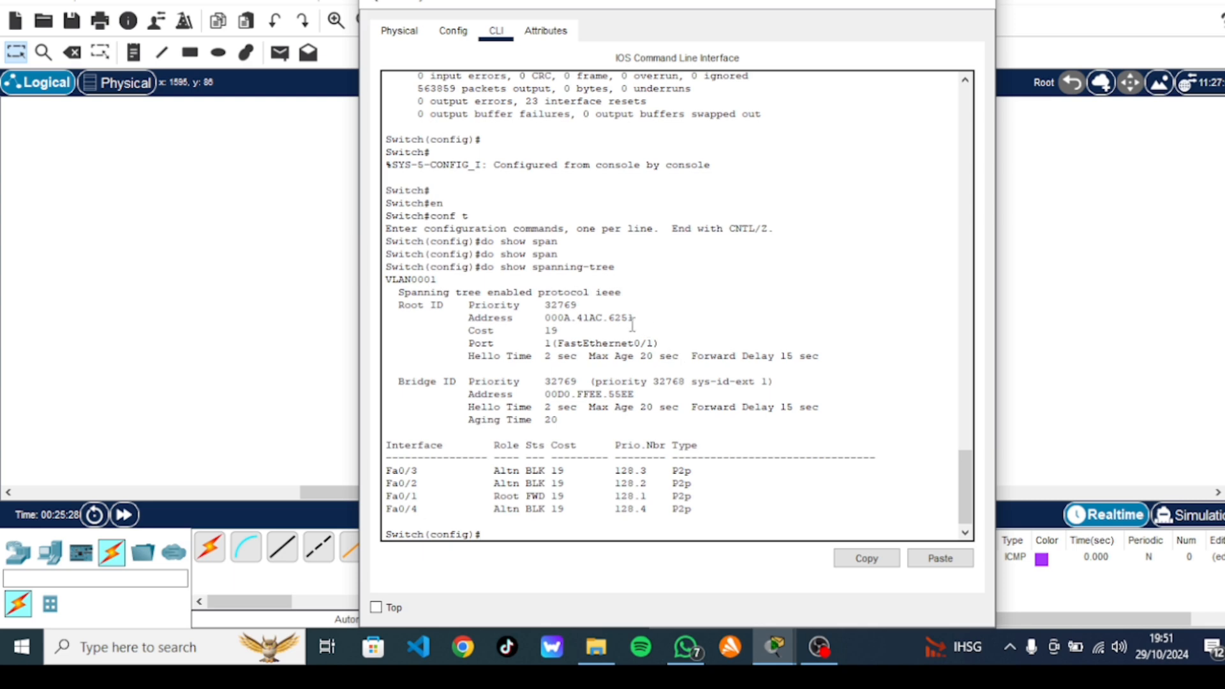
Compare the Root ID and Bridge ID addresses in the multilayer switch's spanning tree output, then close its window
left_click_drag(635, 317, 544, 317)
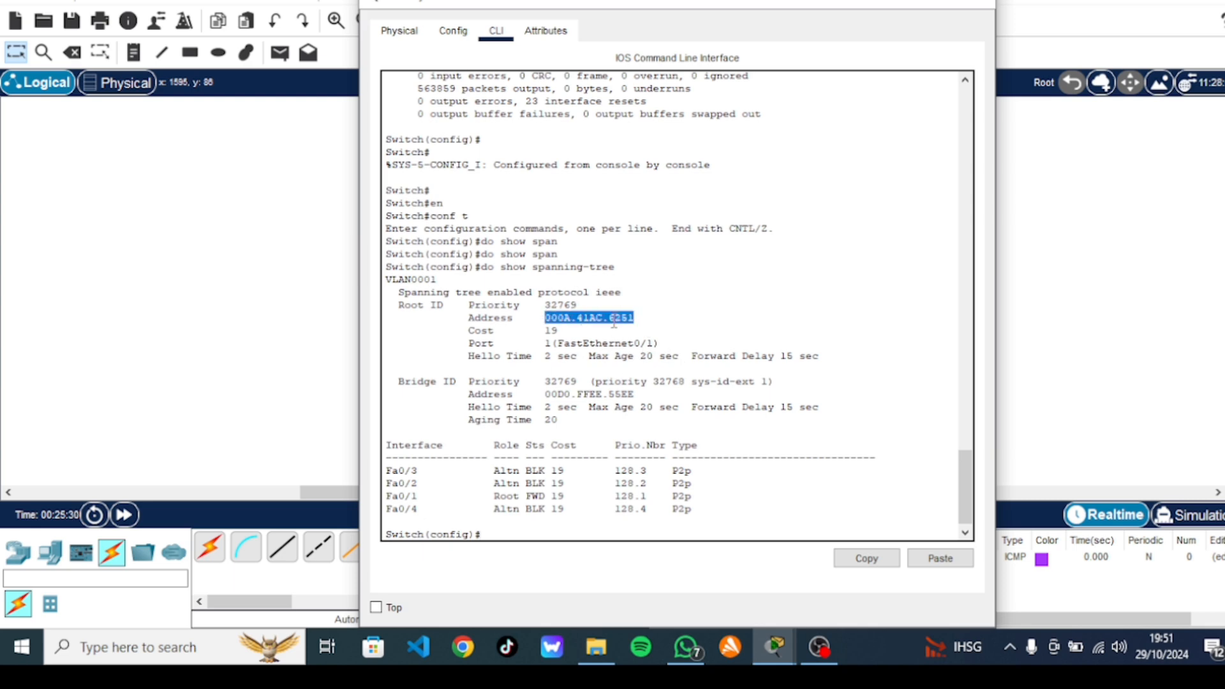
left_click_drag(634, 395, 544, 395)
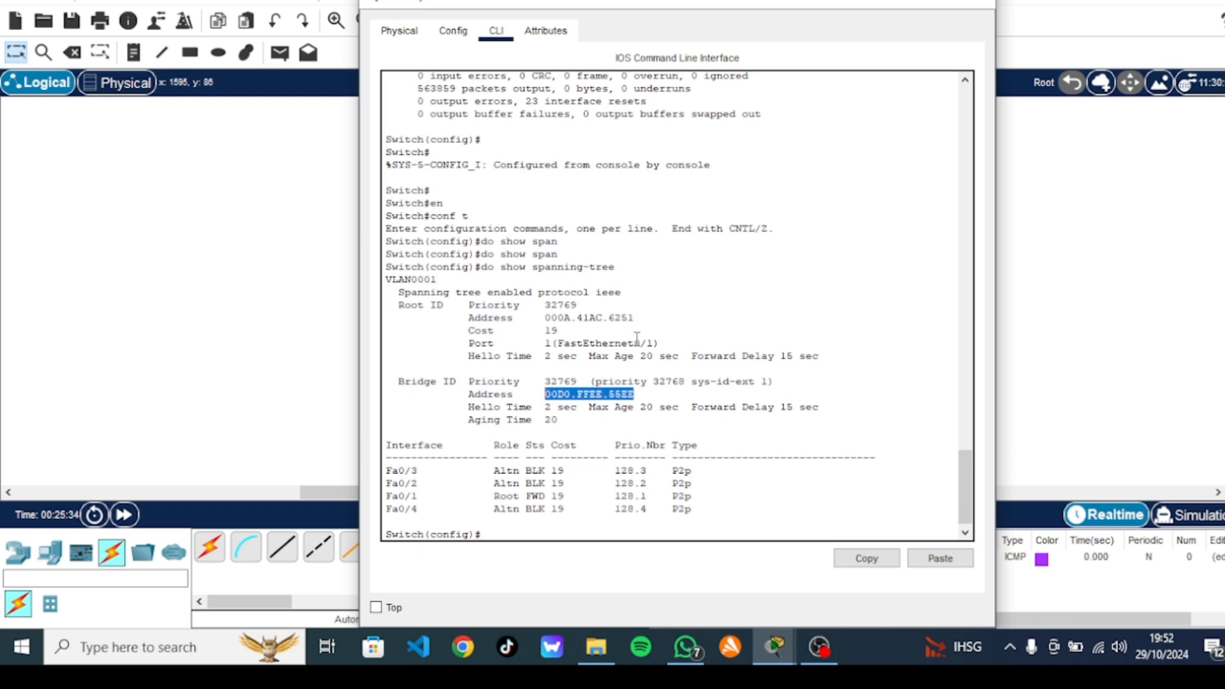
left_click_drag(635, 317, 545, 318)
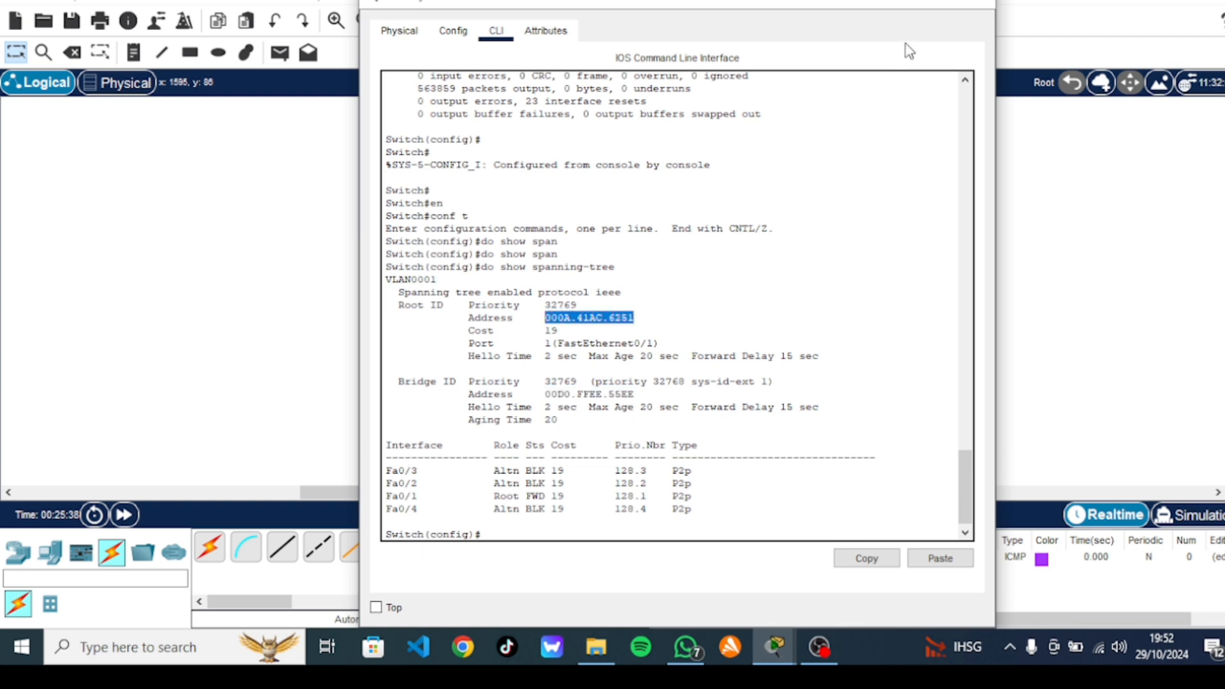
left_click(988, 3)
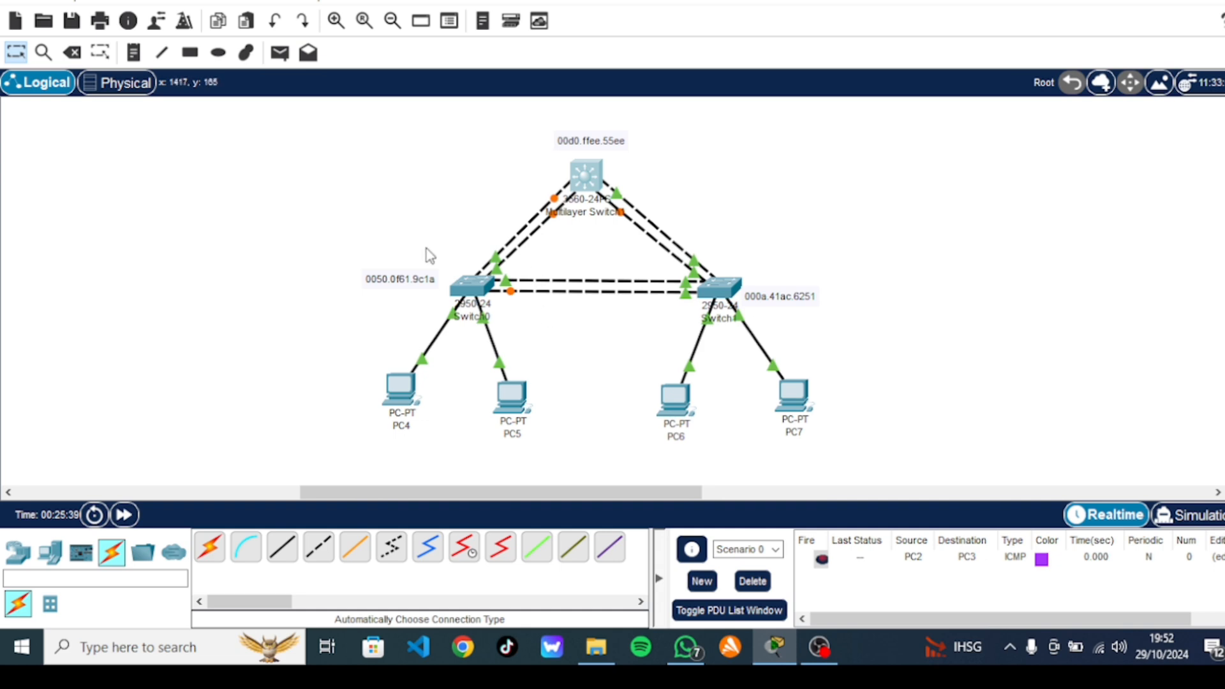
left_click_drag(361, 153, 813, 350)
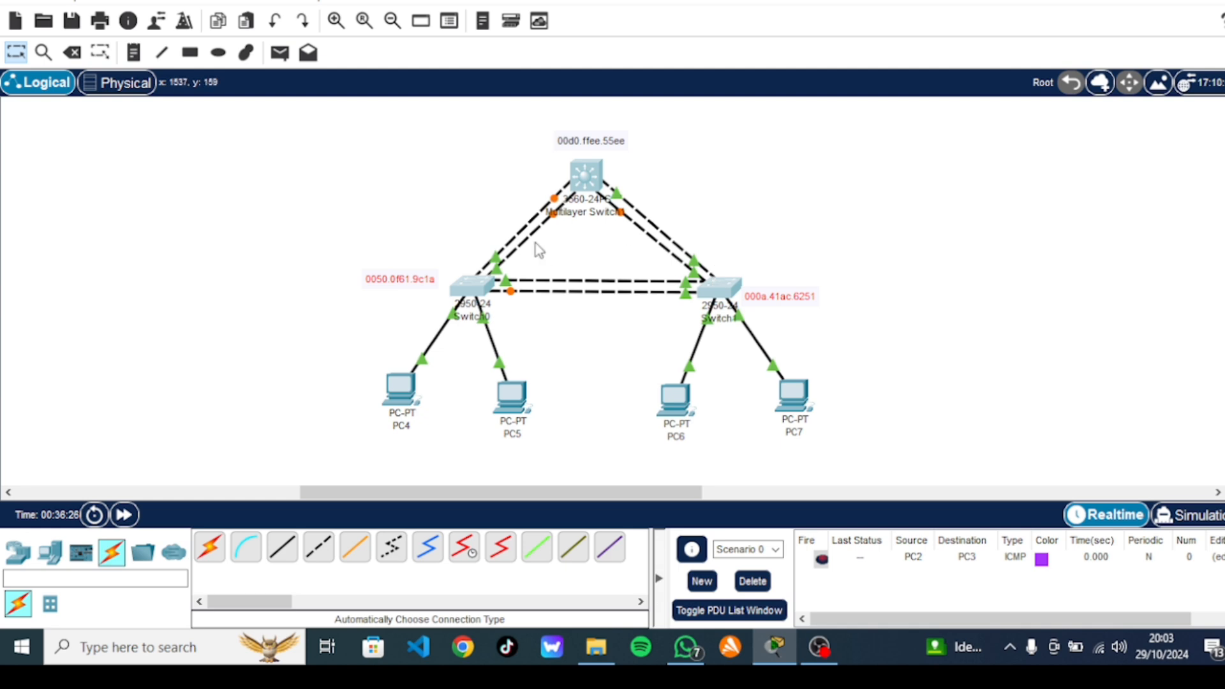
Add a "root port" note beside the multilayer switch, just above its green port on the outer link to Switch1
left_click(133, 52)
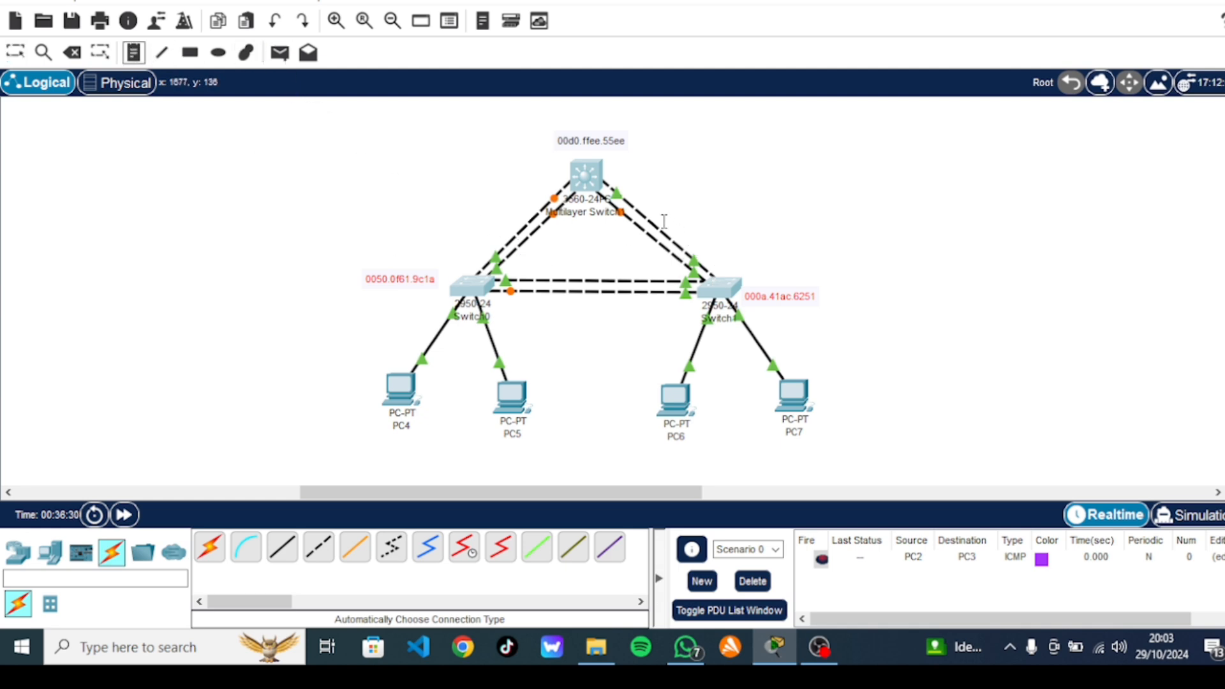
left_click(624, 183)
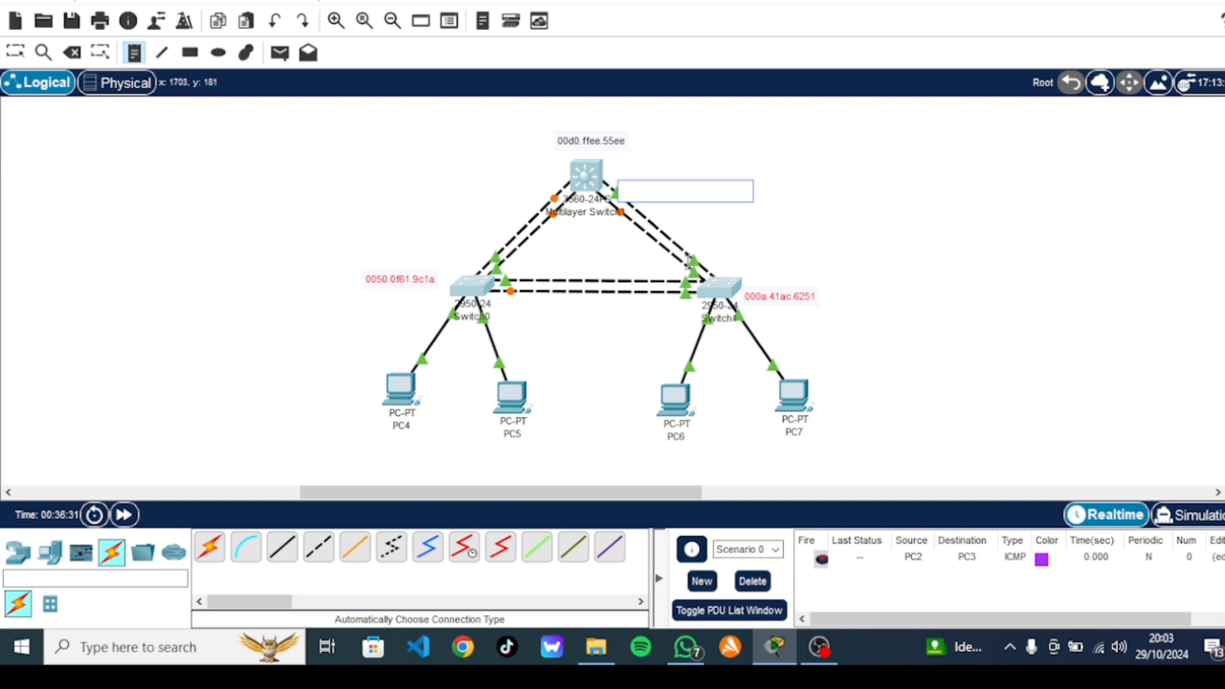
type("root port")
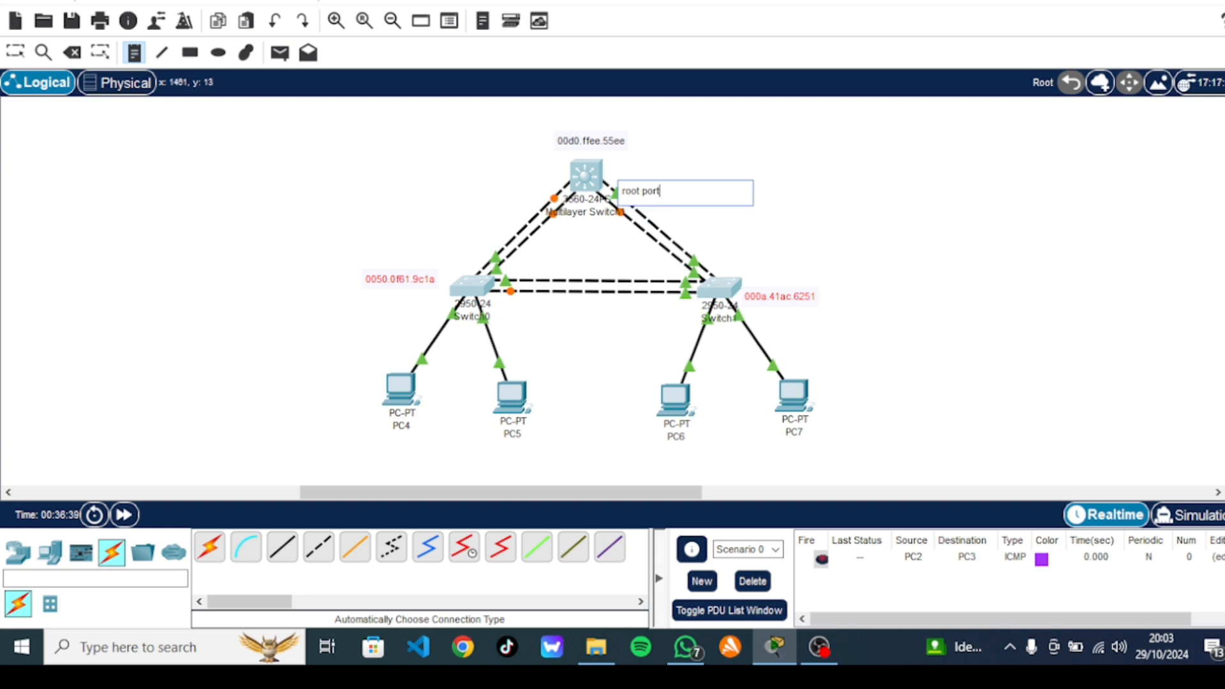
left_click(15, 53)
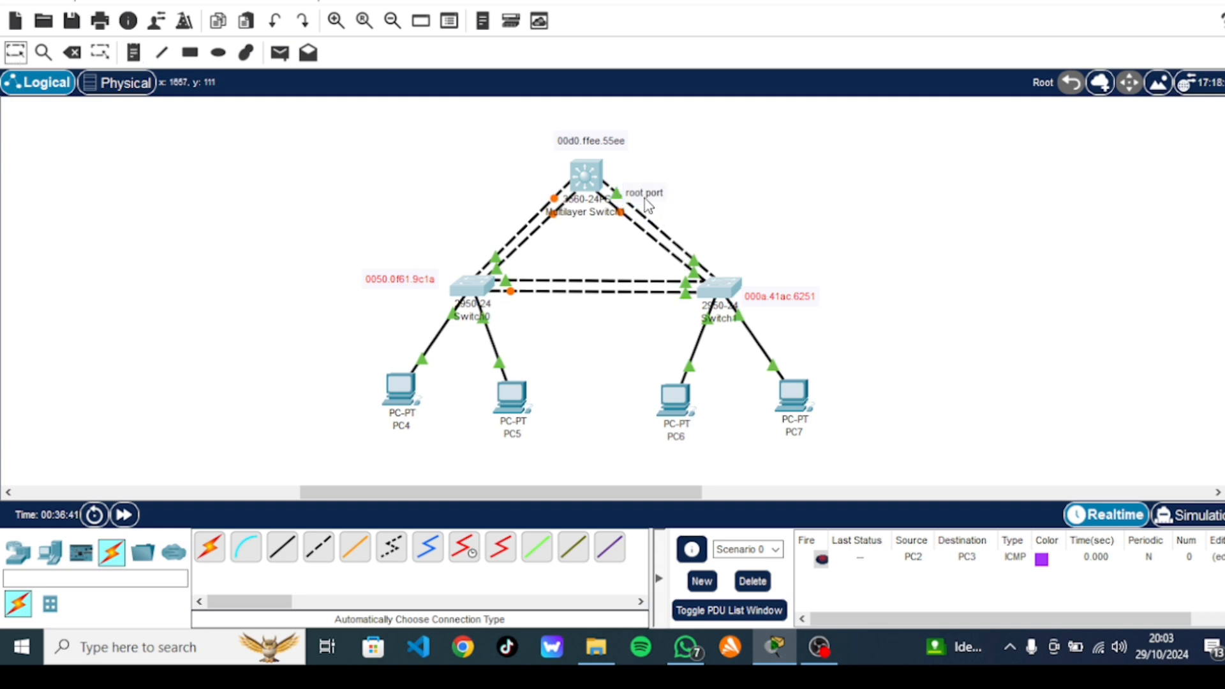
left_click_drag(644, 197, 640, 187)
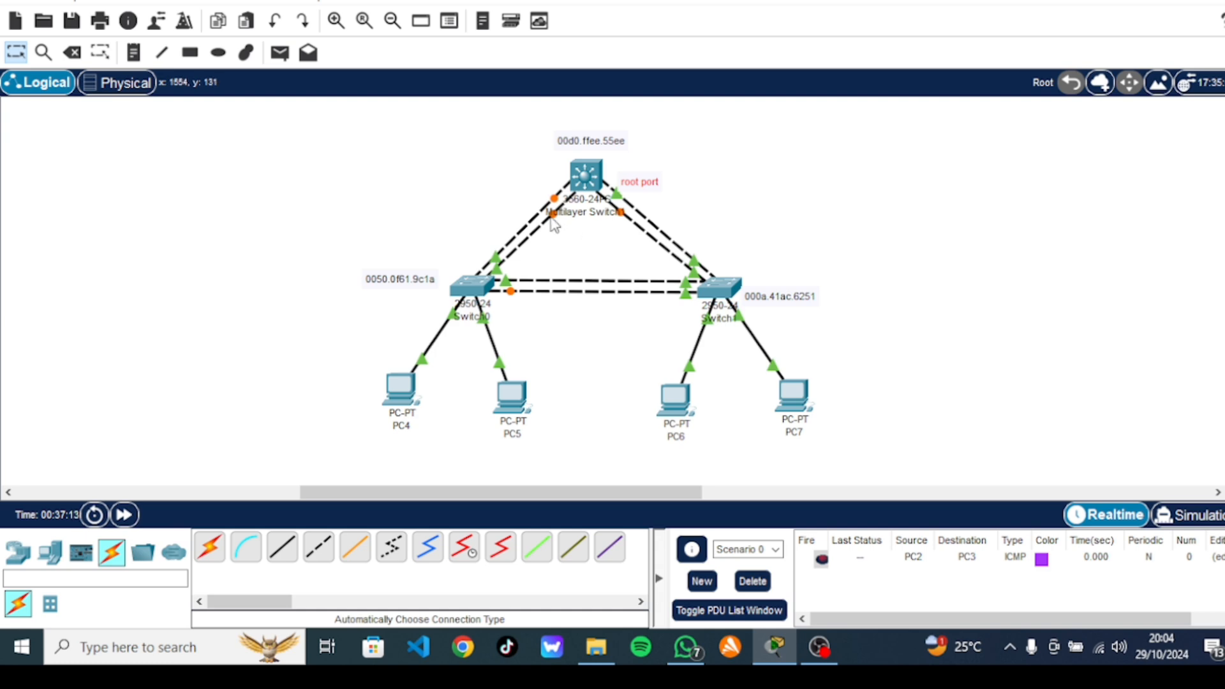
Add a "designated port" note and position it just above Switch1, where the links from the multilayer switch arrive
left_click(133, 54)
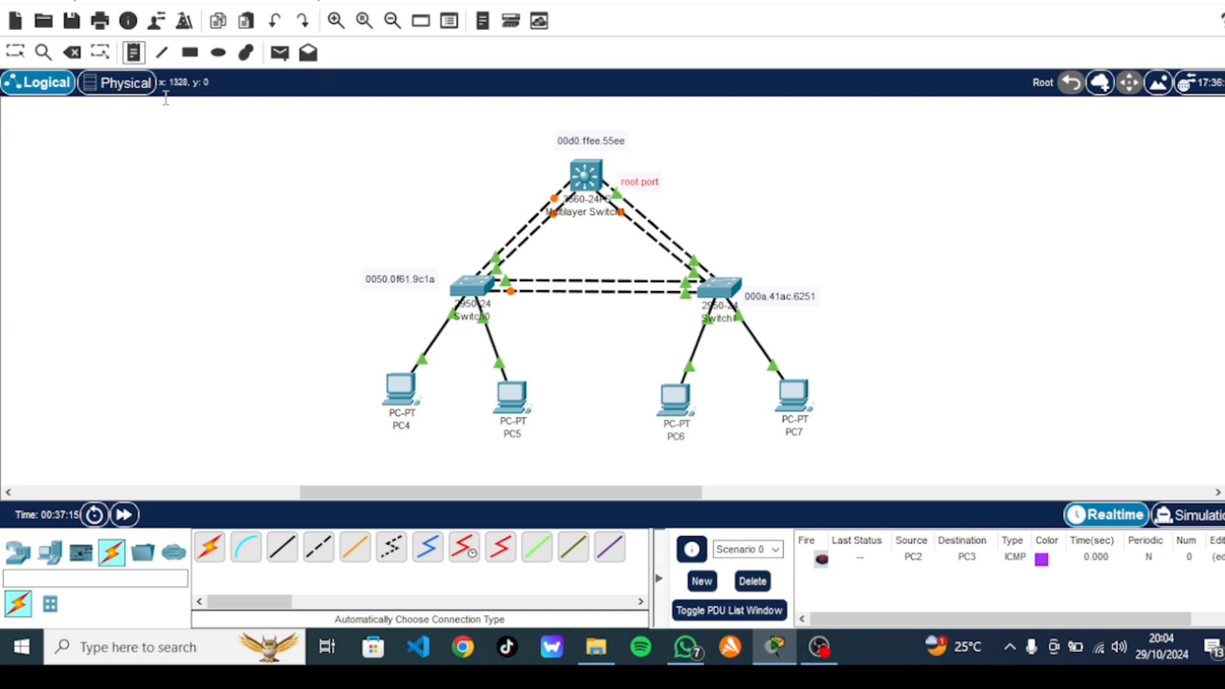
left_click(682, 306)
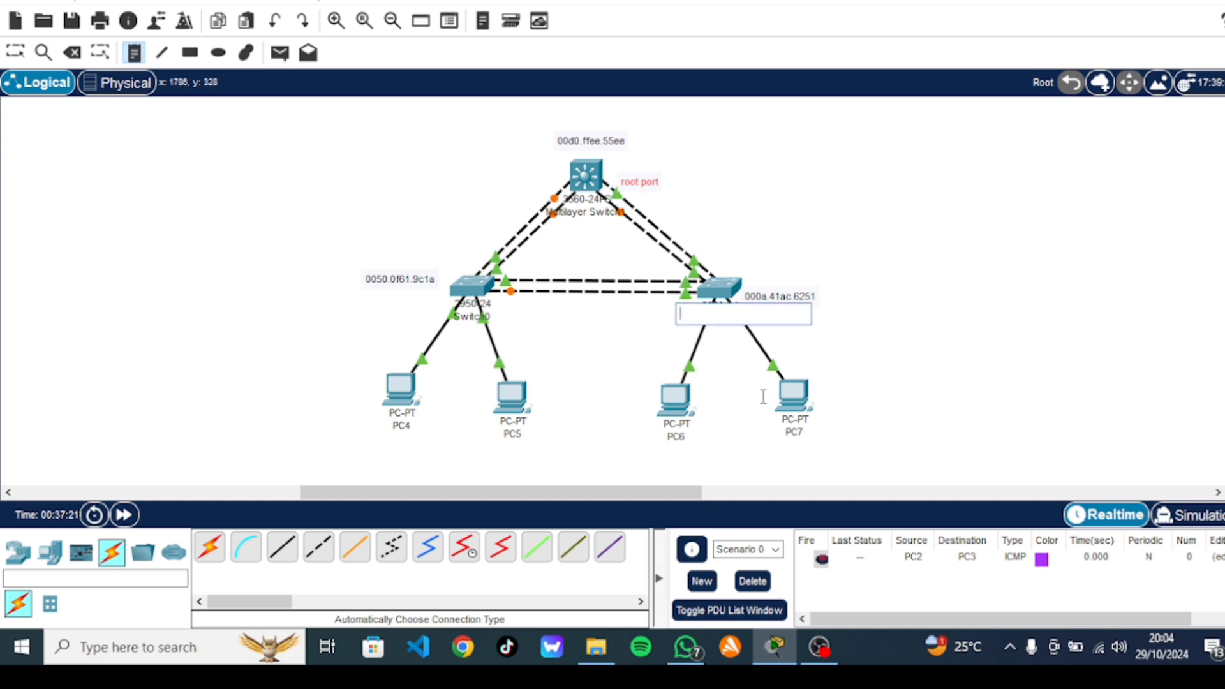
type("de")
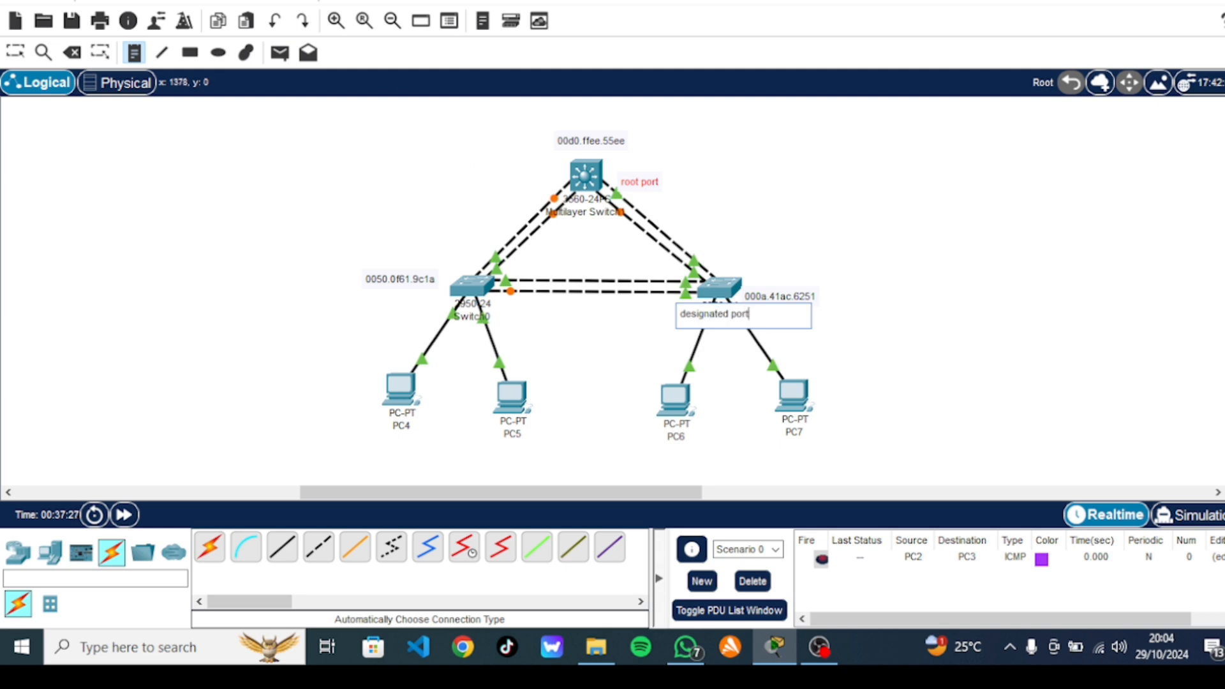
type("signated port")
left_click(19, 52)
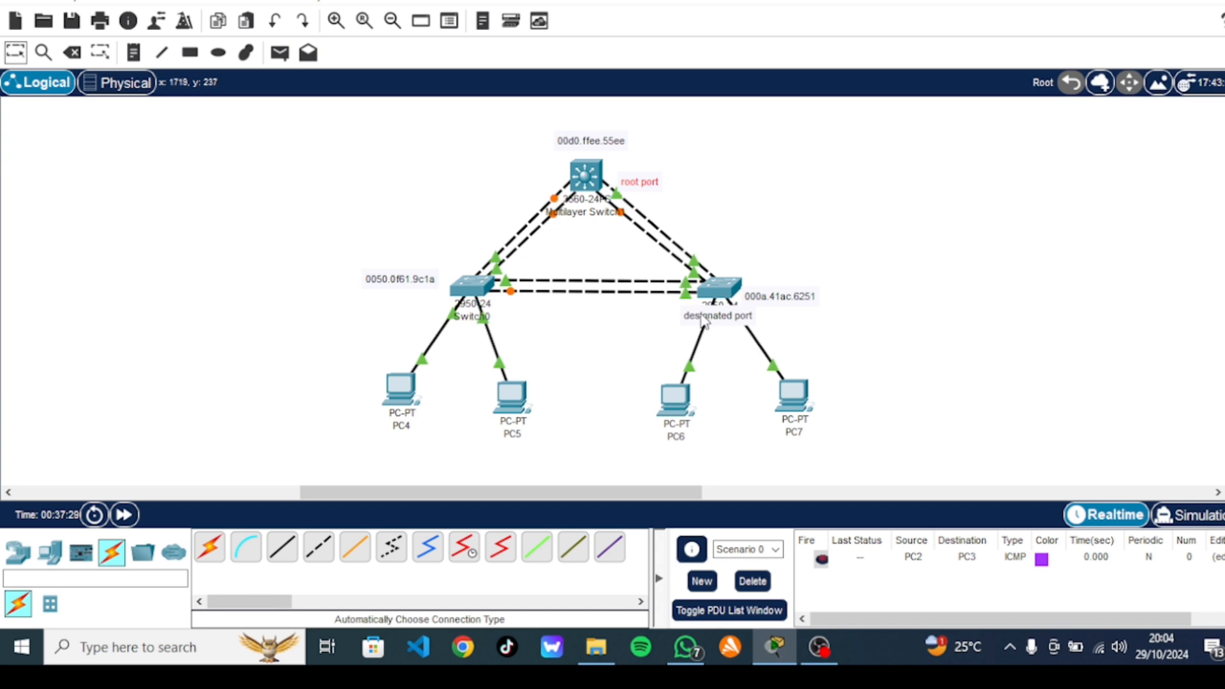
left_click_drag(705, 322, 711, 262)
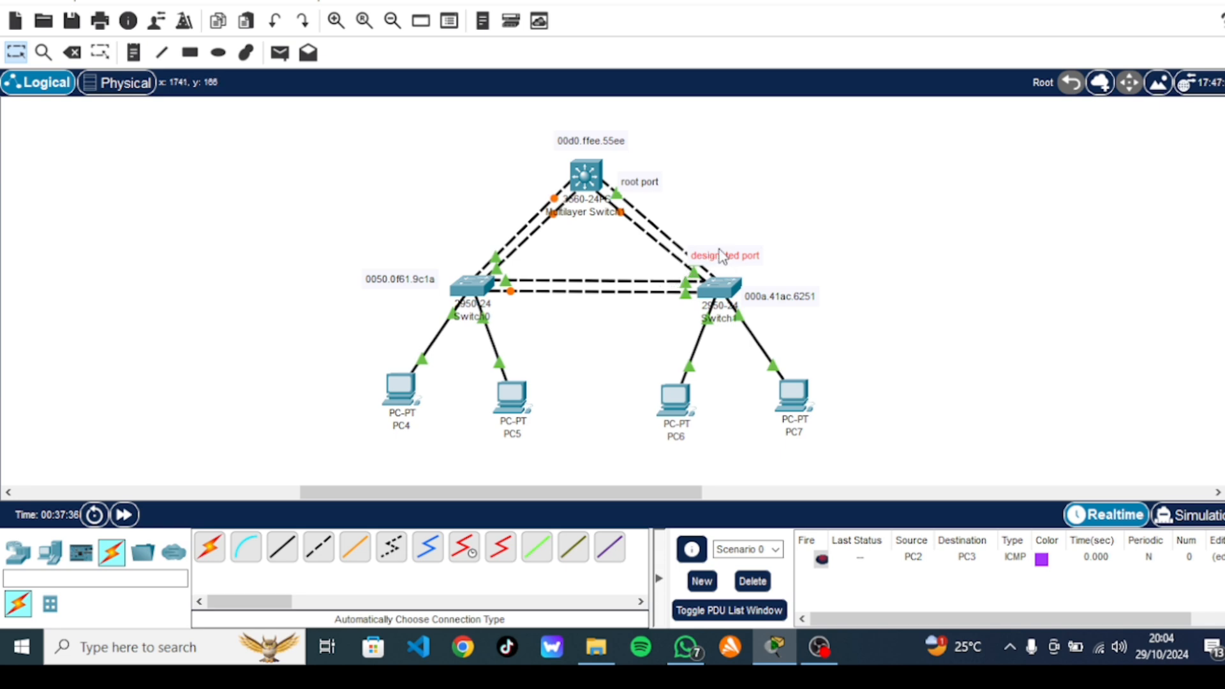
mouse_move(724, 260)
left_mouse_down()
mouse_move(728, 271)
mouse_move(713, 256)
left_mouse_up()
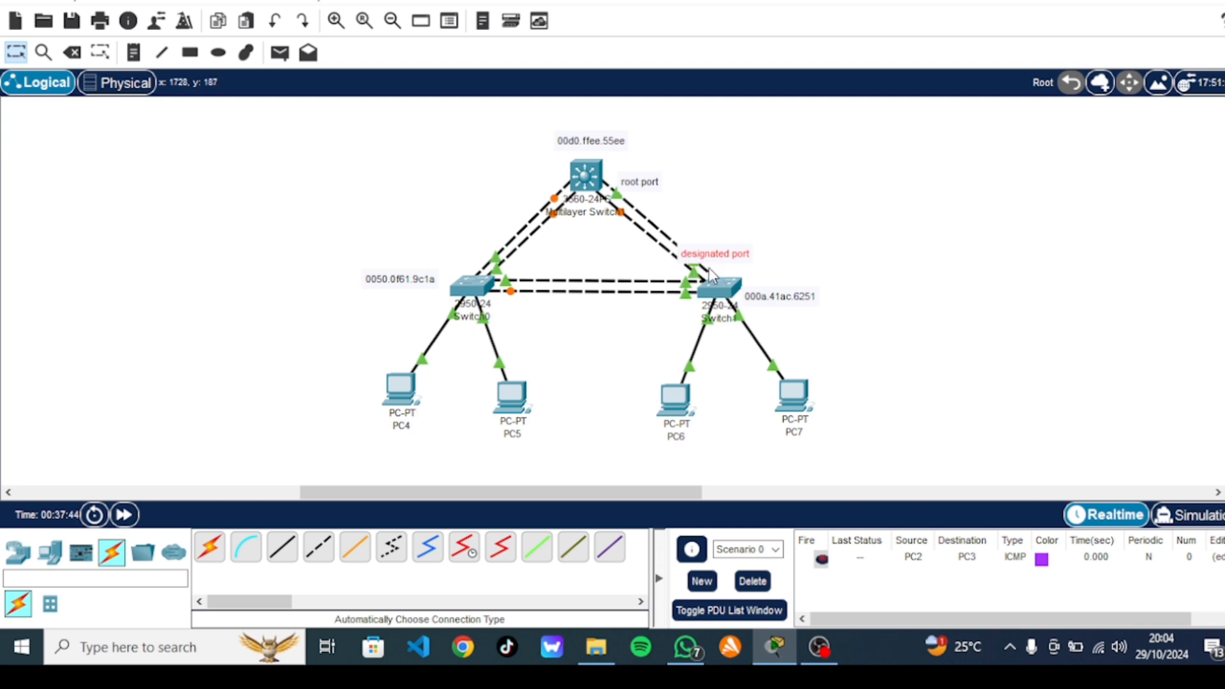
mouse_move(708, 253)
left_mouse_down()
mouse_move(722, 271)
mouse_move(710, 269)
left_mouse_up()
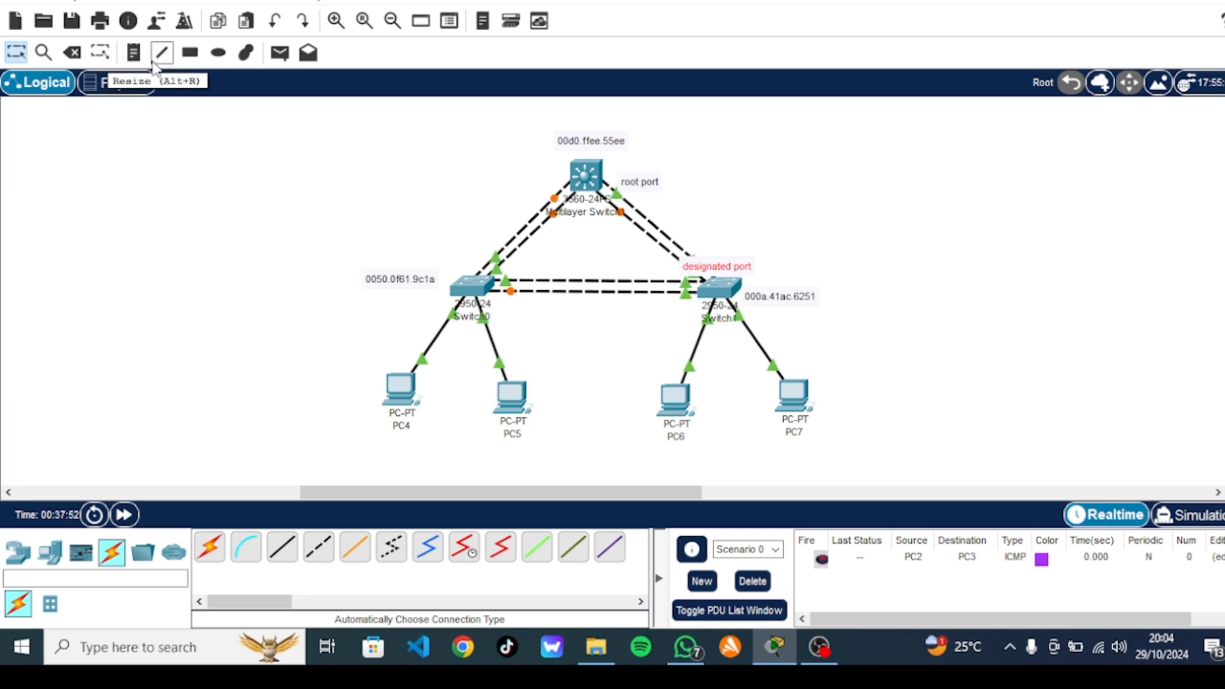
Add an "alternative port" note and position it beside the multilayer switch's orange ports on the links to Switch0
left_click(132, 62)
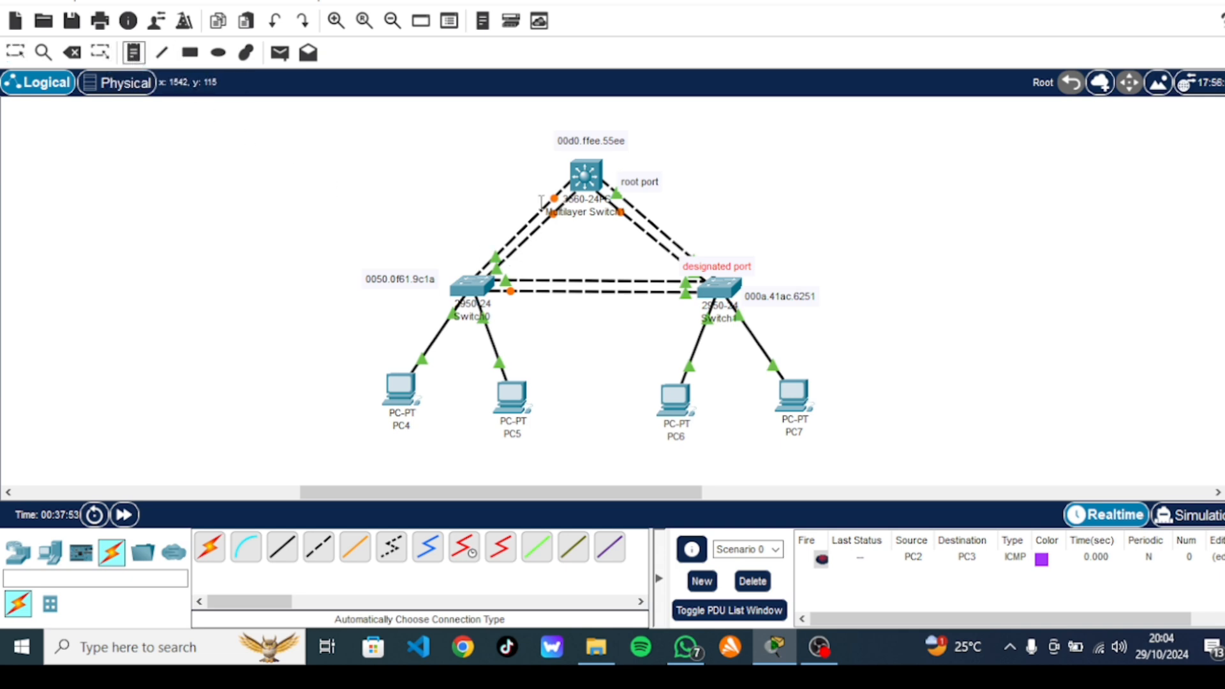
left_click(532, 175)
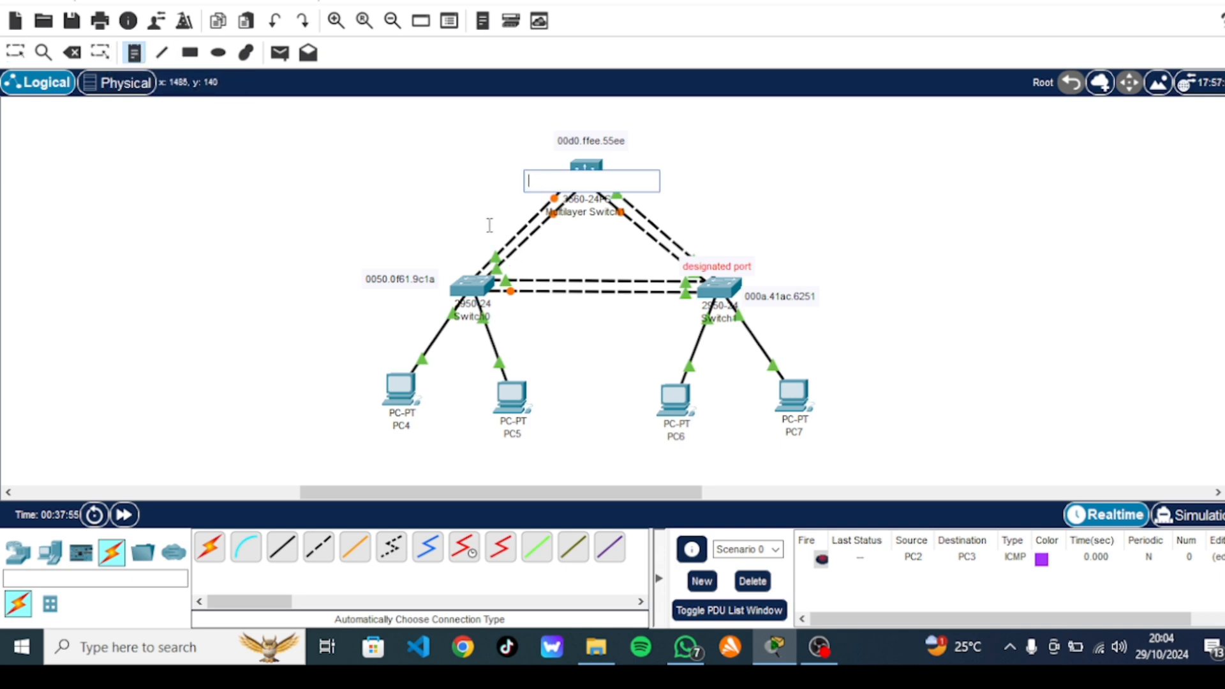
type("alternative port")
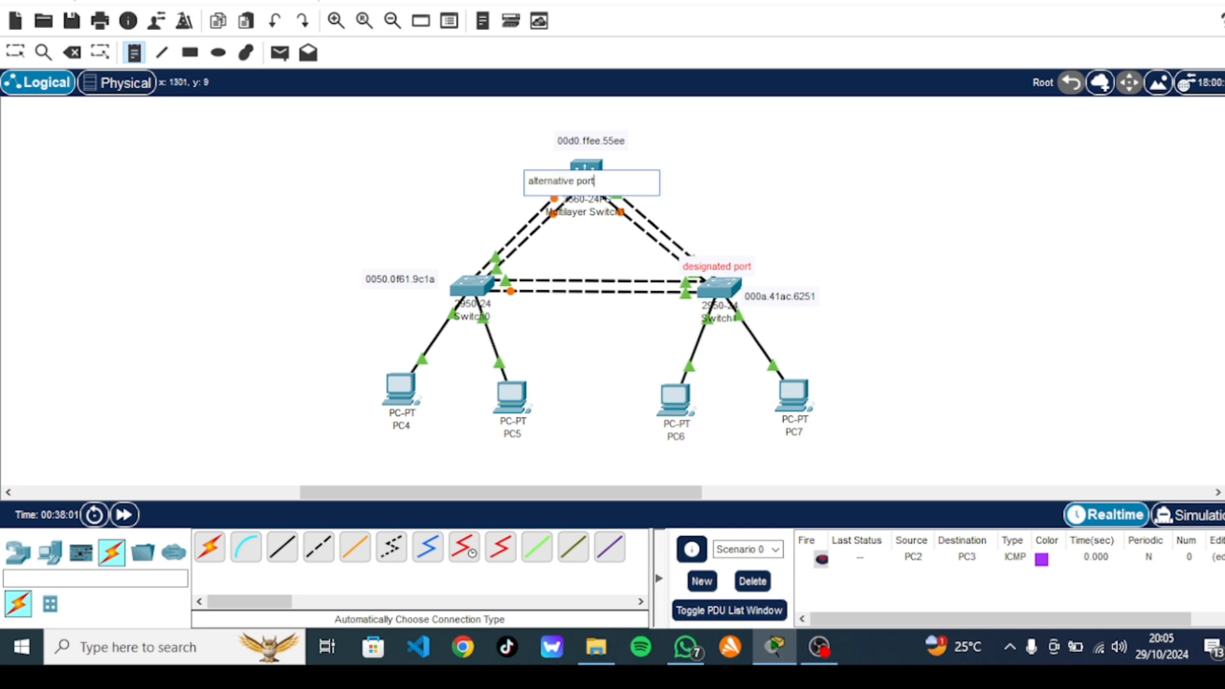
left_click(15, 53)
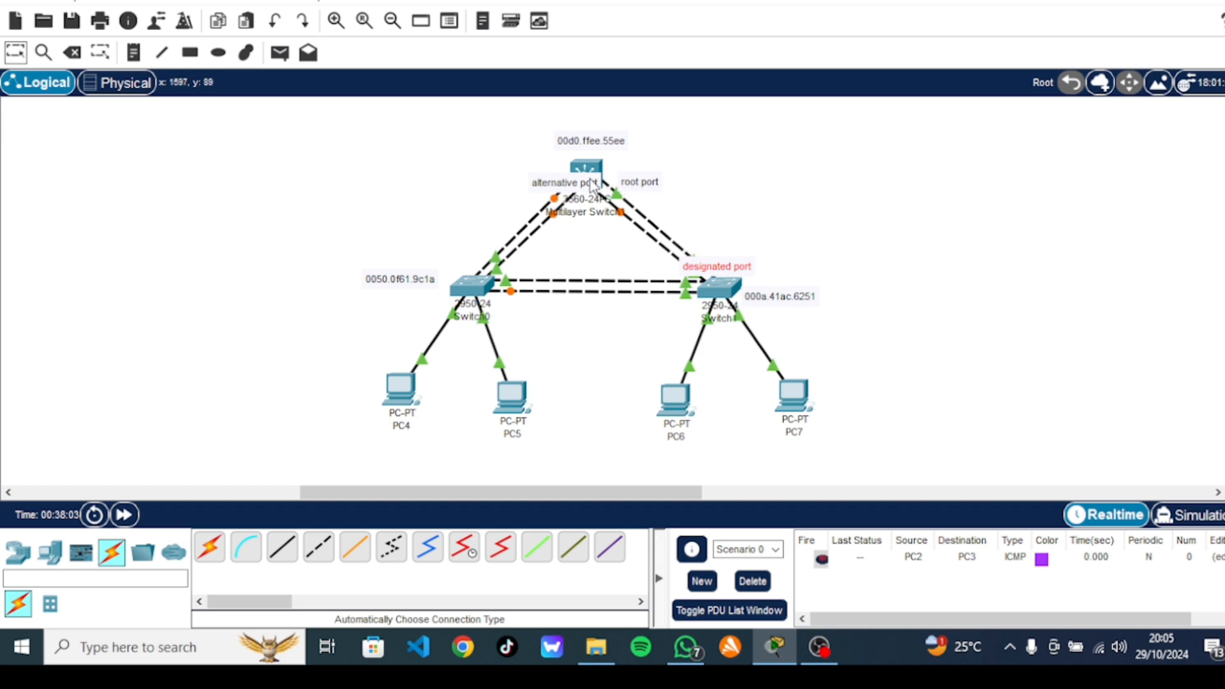
left_click_drag(552, 185, 512, 186)
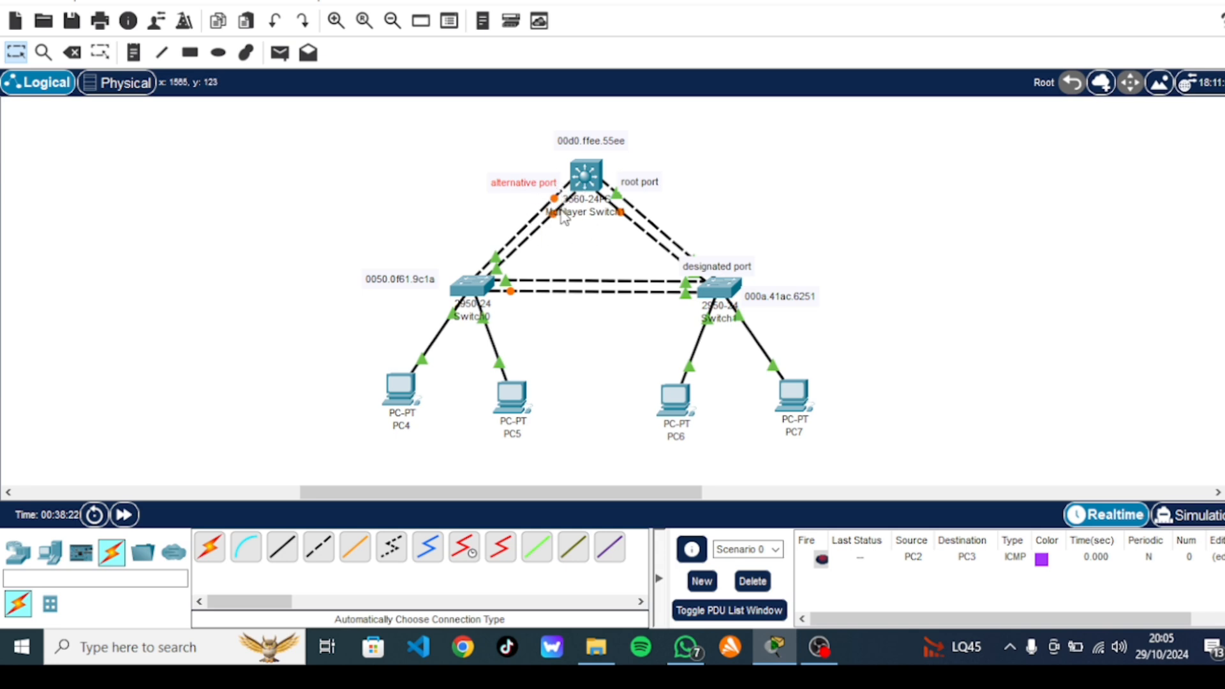
left_click_drag(539, 191, 551, 192)
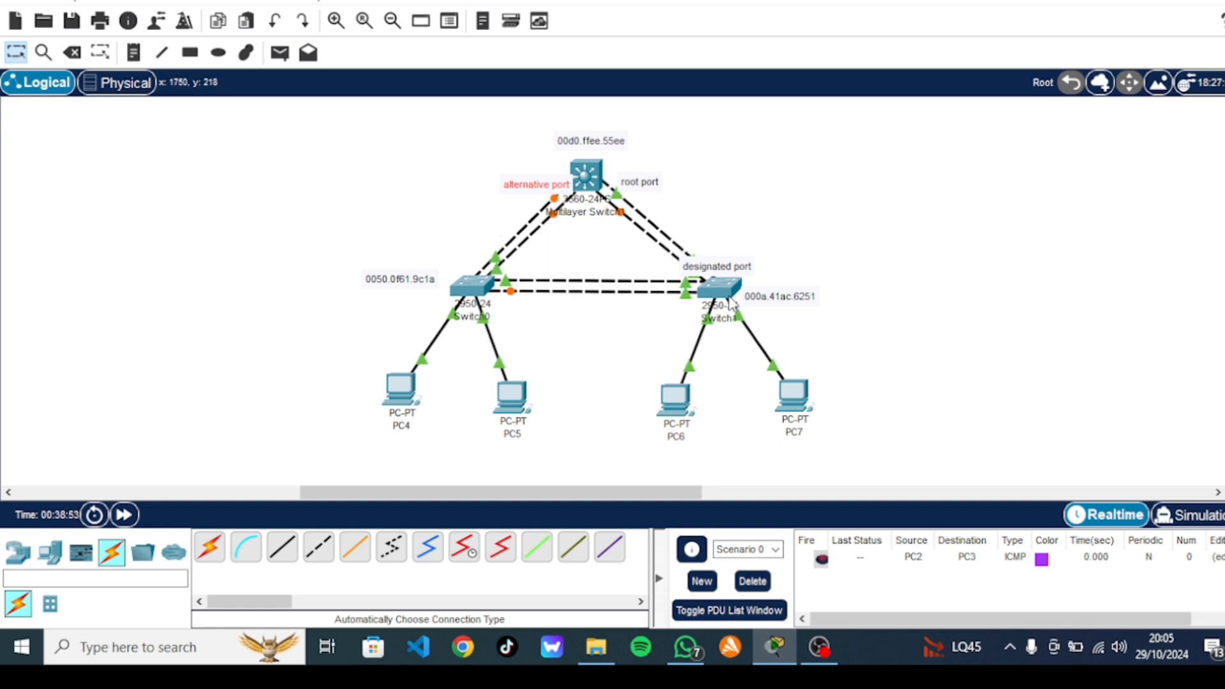
Nudge Switch1 slightly to the left
mouse_move(708, 288)
left_mouse_down()
mouse_move(712, 272)
mouse_move(706, 287)
left_mouse_up()
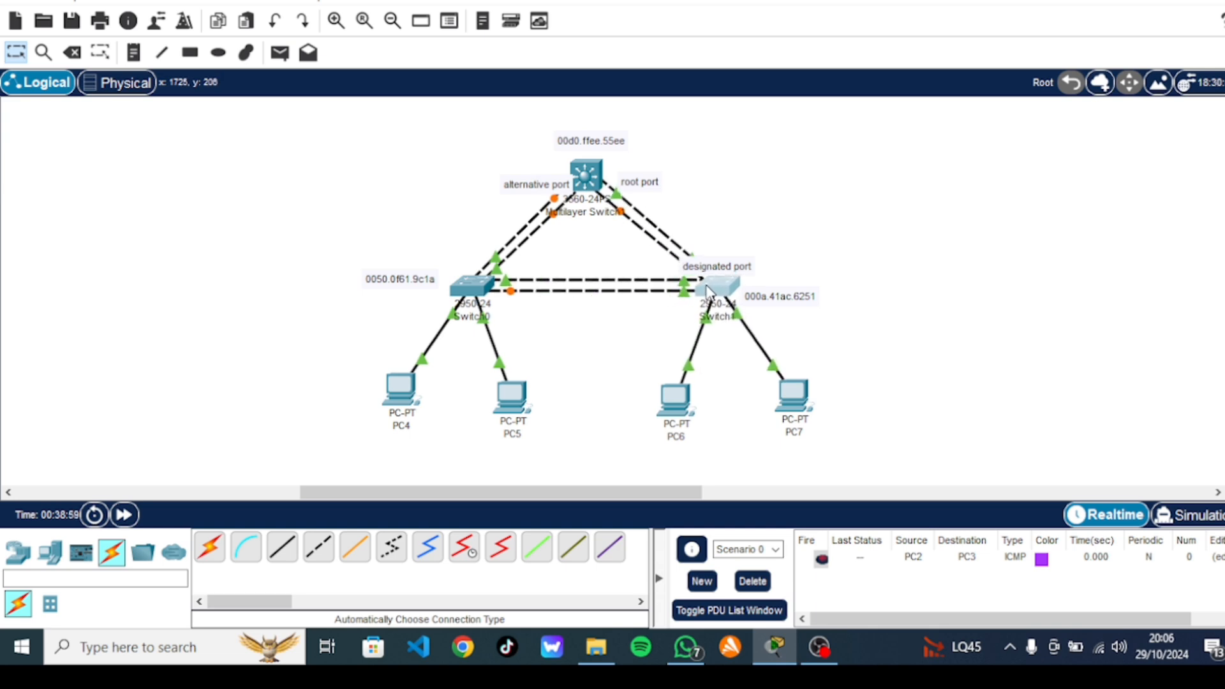